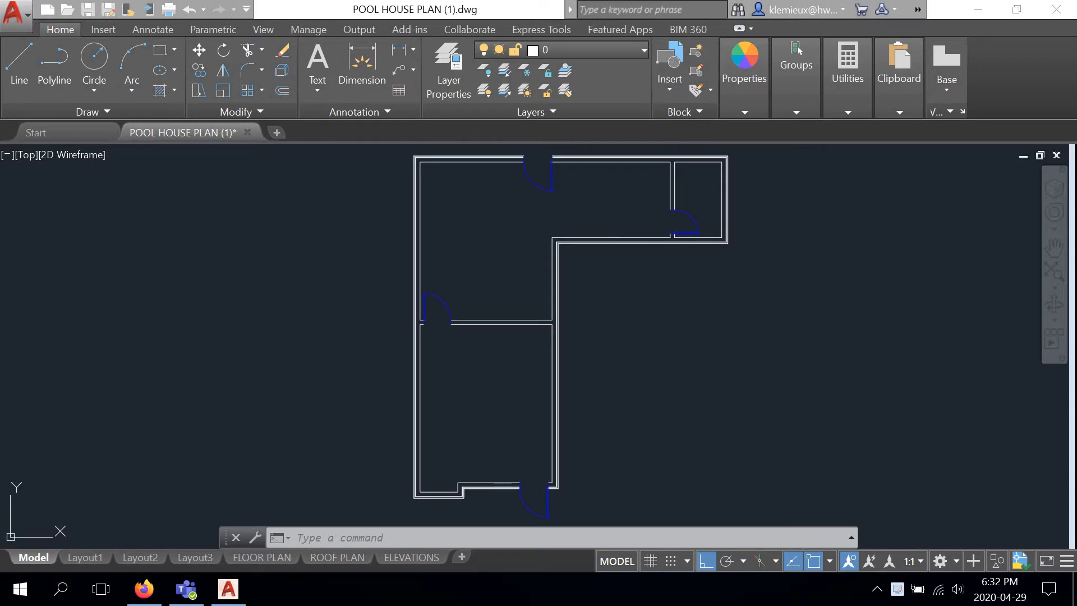
Step: Copy the stucco wall 2 x 24" casement window by its upper-left corner to the empty space above the floor plan
scroll(728, 343, "down", 6)
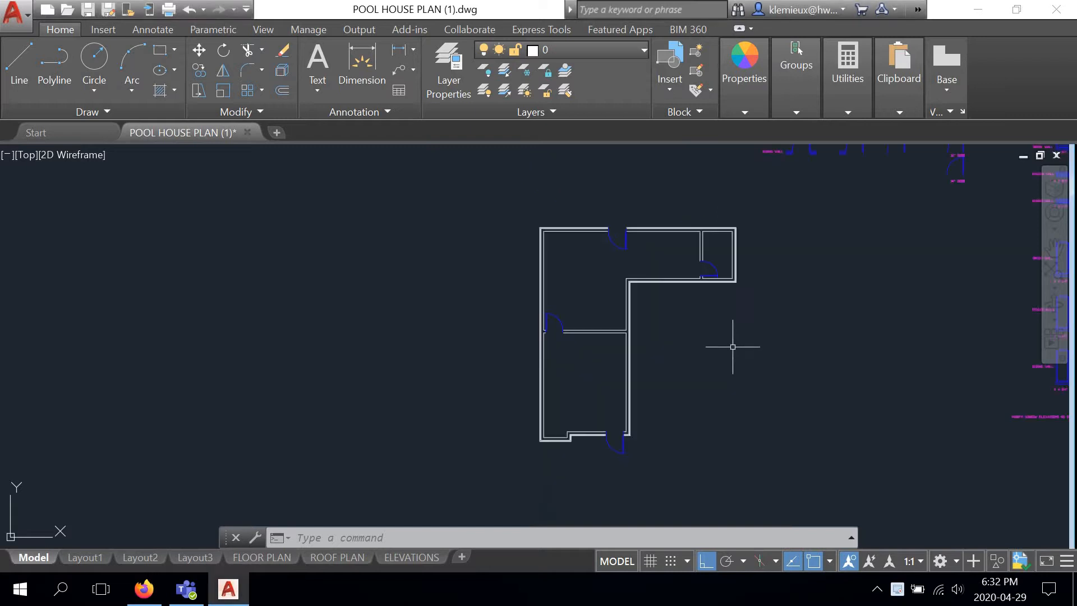
middle_click_drag(776, 329, 484, 386)
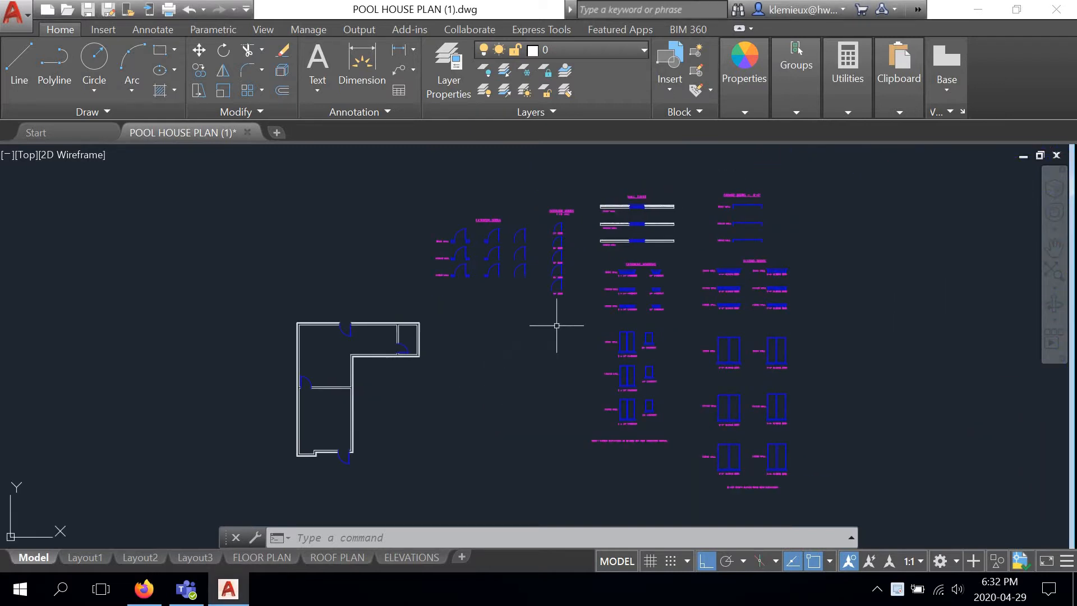
scroll(630, 288, "up", 8)
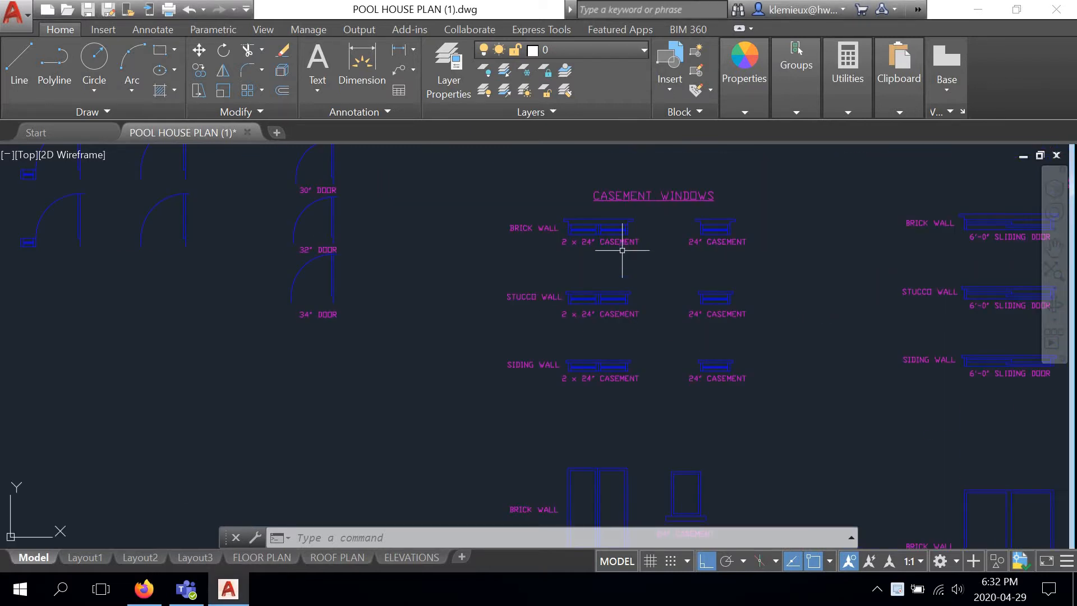
middle_click_drag(620, 259, 609, 275)
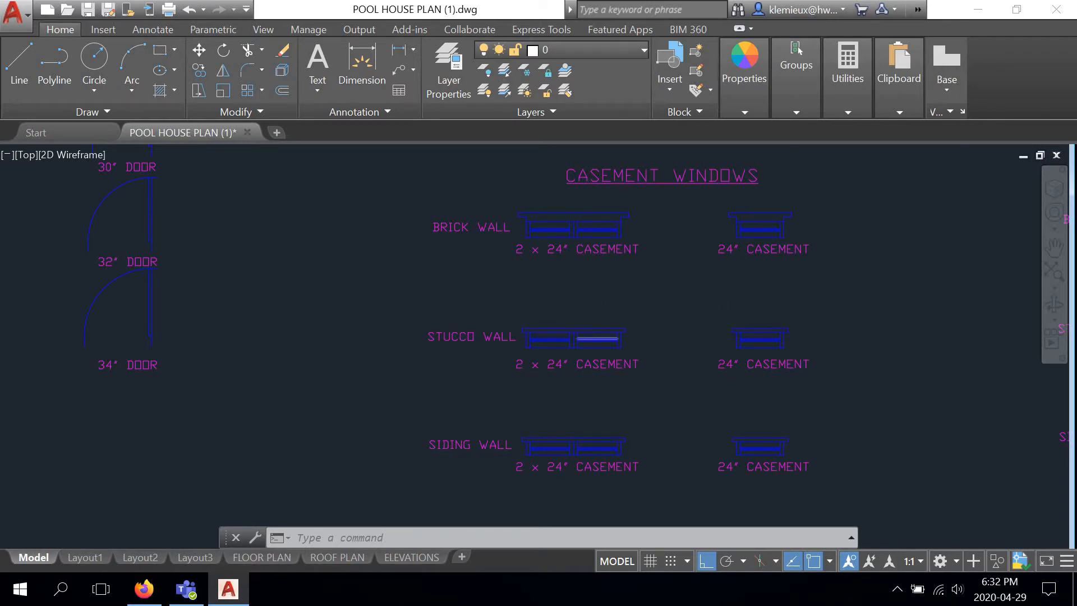
scroll(650, 306, "up", 2)
left_click(676, 293)
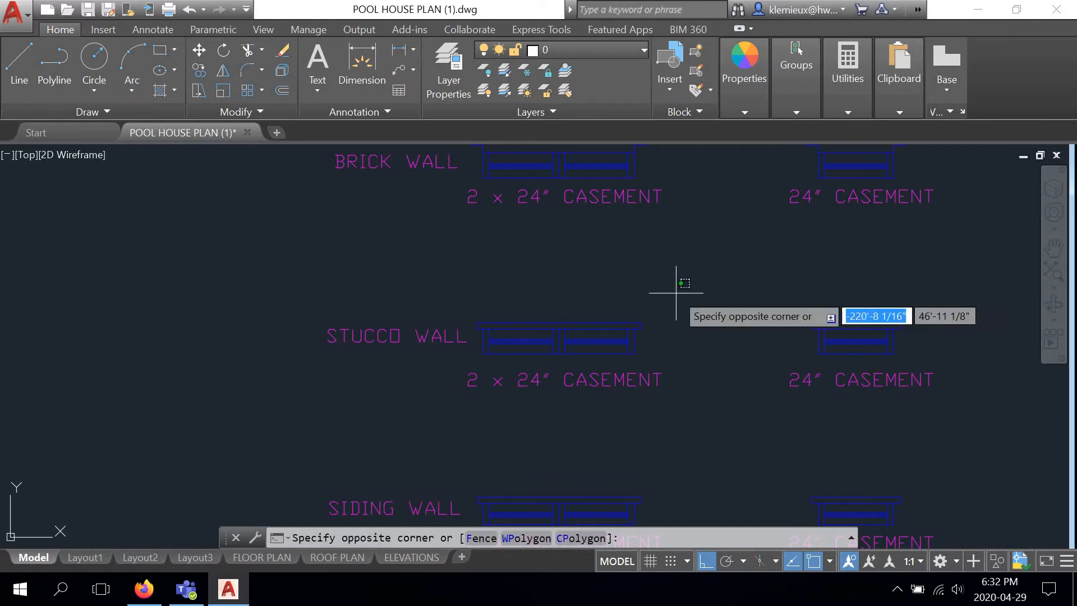
left_click(470, 366)
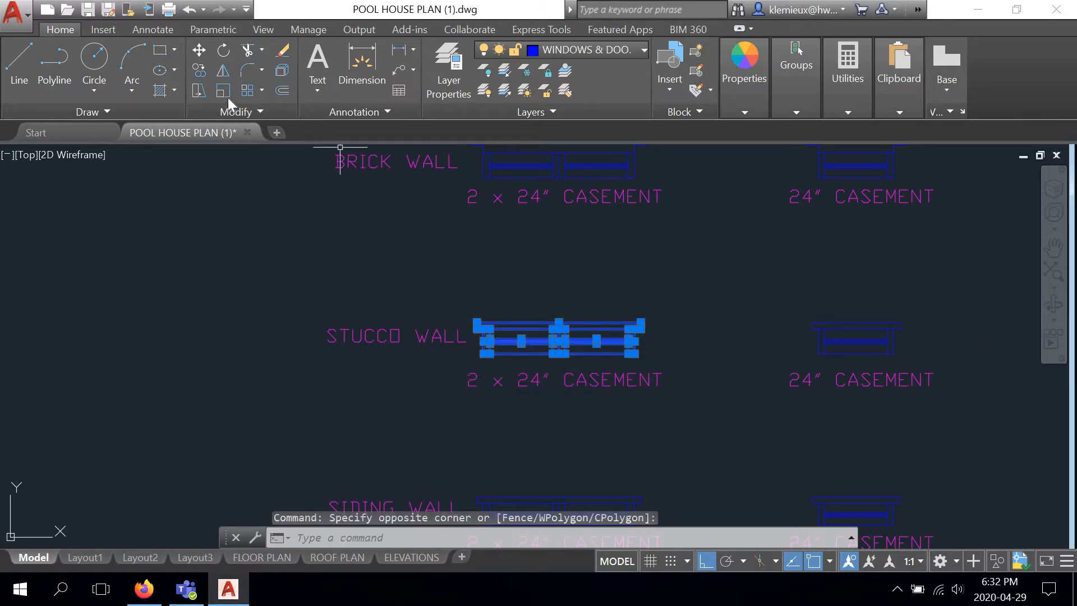
left_click(201, 70)
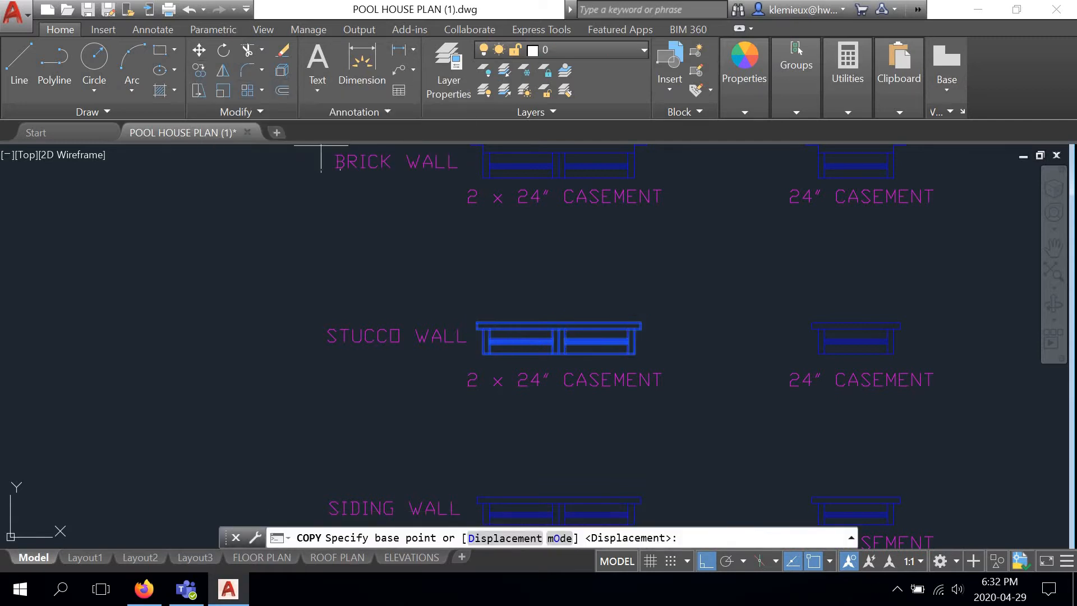
left_click(482, 318)
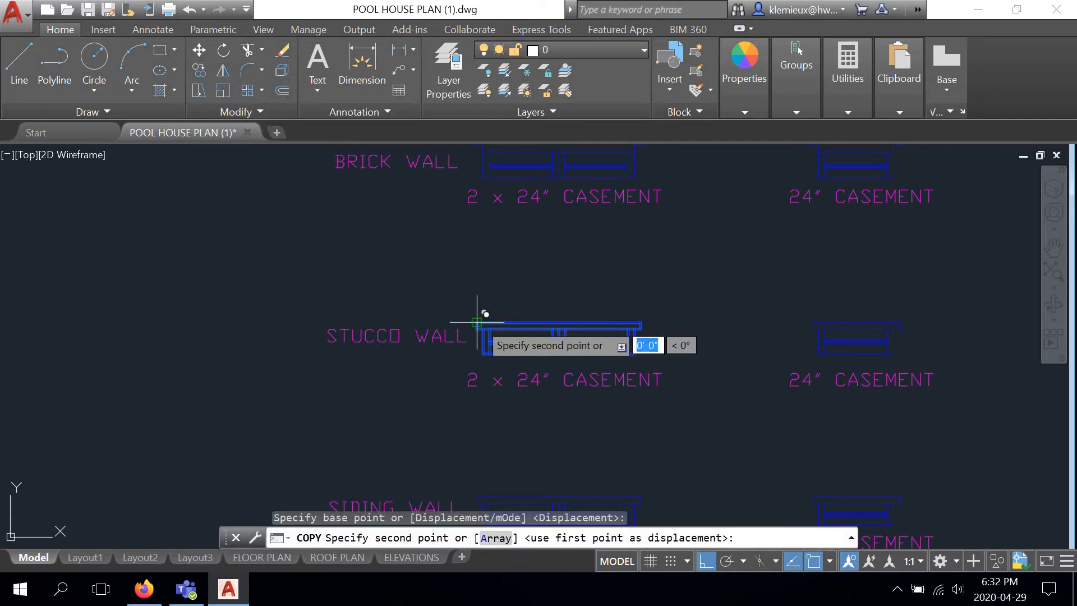
scroll(457, 305, "down", 5)
middle_click_drag(259, 329, 864, 346)
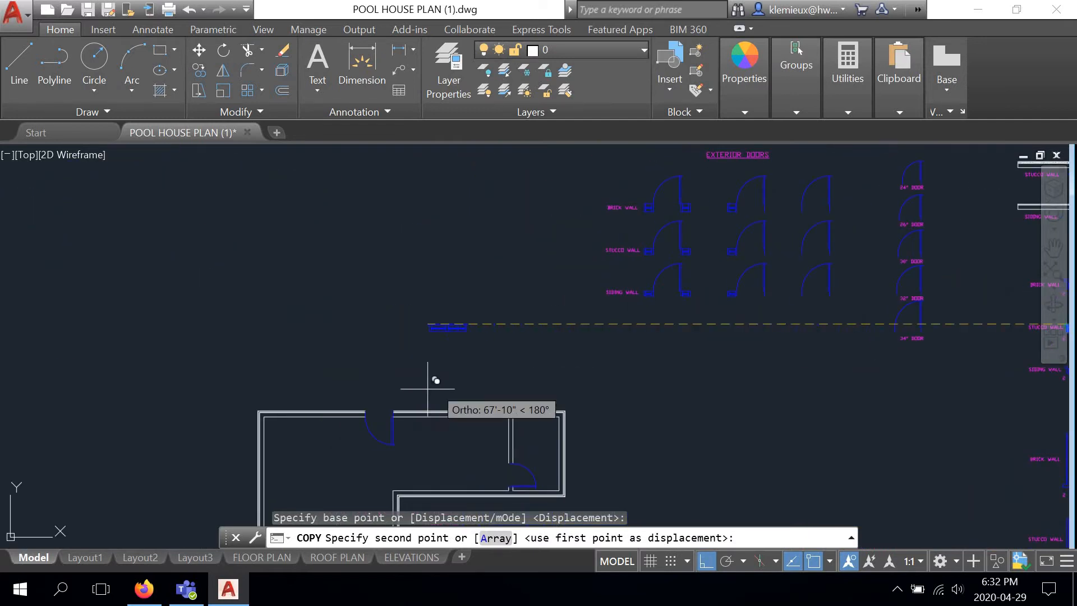
left_click(301, 361)
right_click(391, 349)
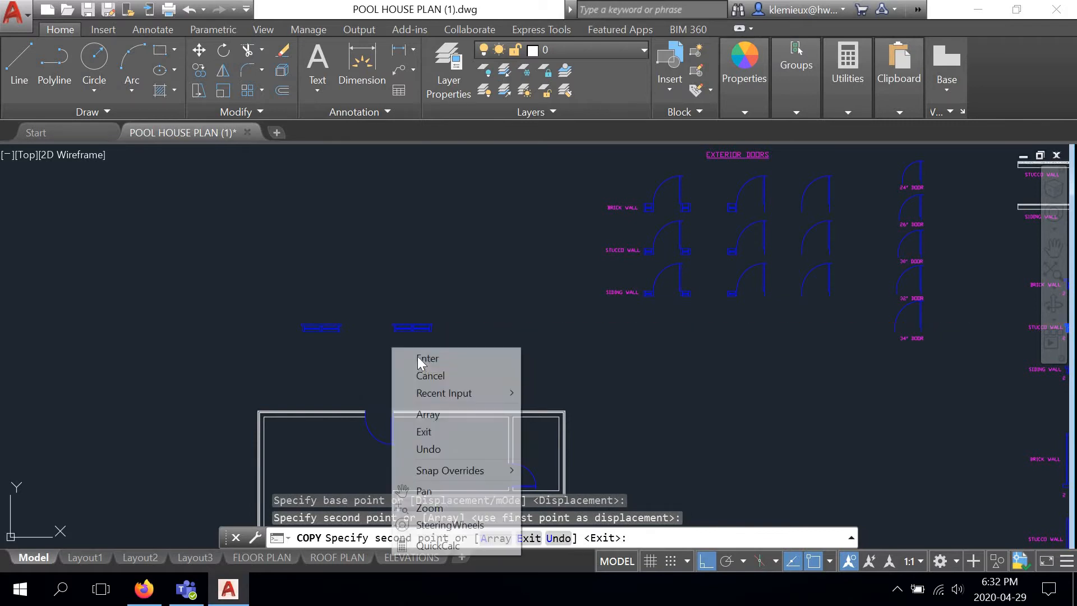
left_click(419, 359)
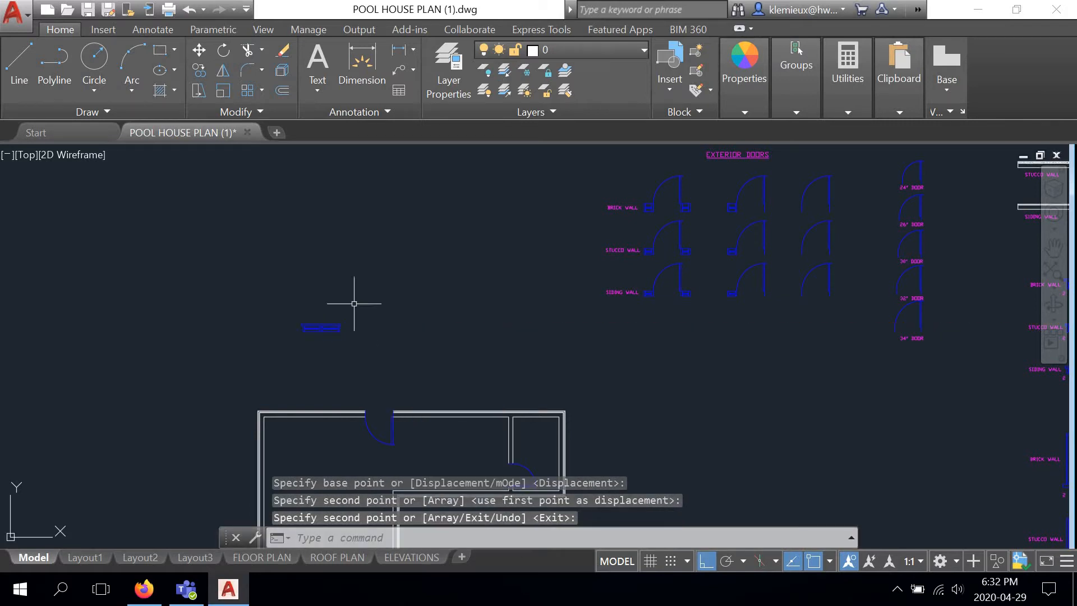
Step: Group all the lines of the copied 2 x 24" casement window above the plan
scroll(398, 333, "up", 4)
left_click(670, 215)
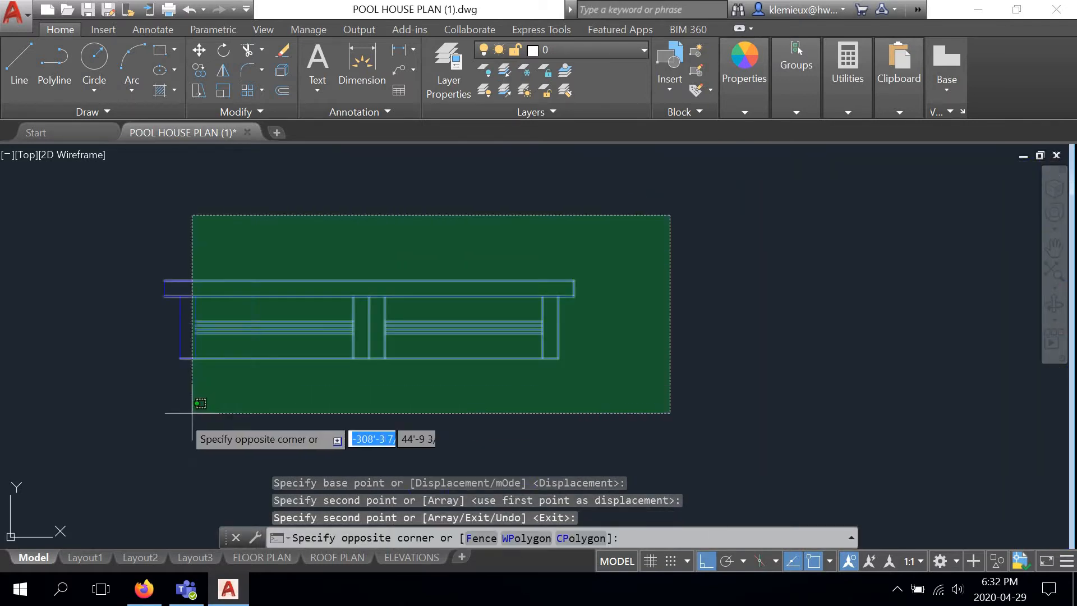
left_click(135, 417)
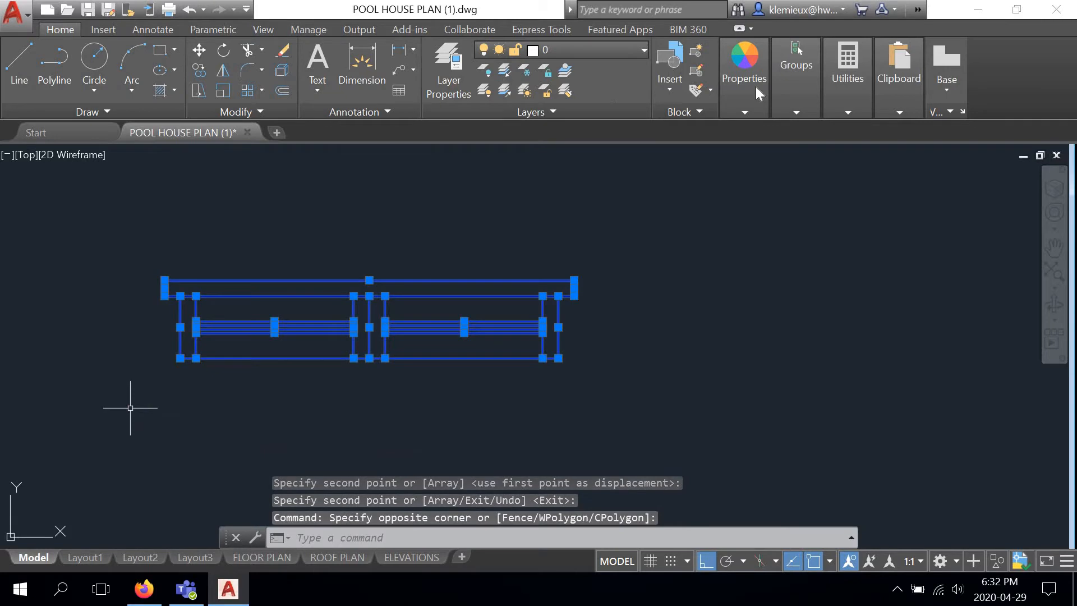
left_click(790, 116)
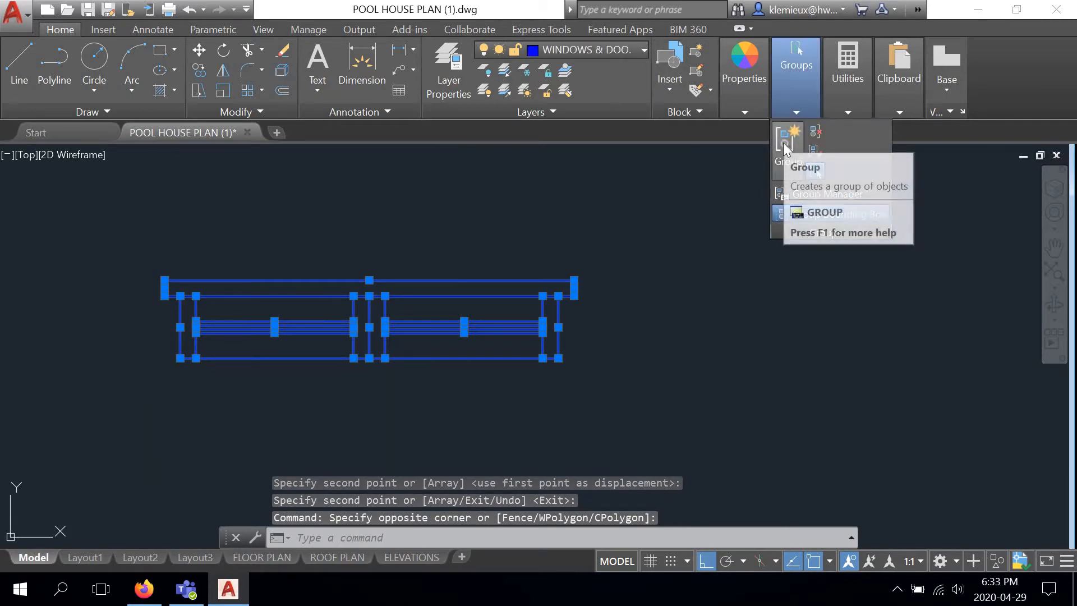
left_click(783, 143)
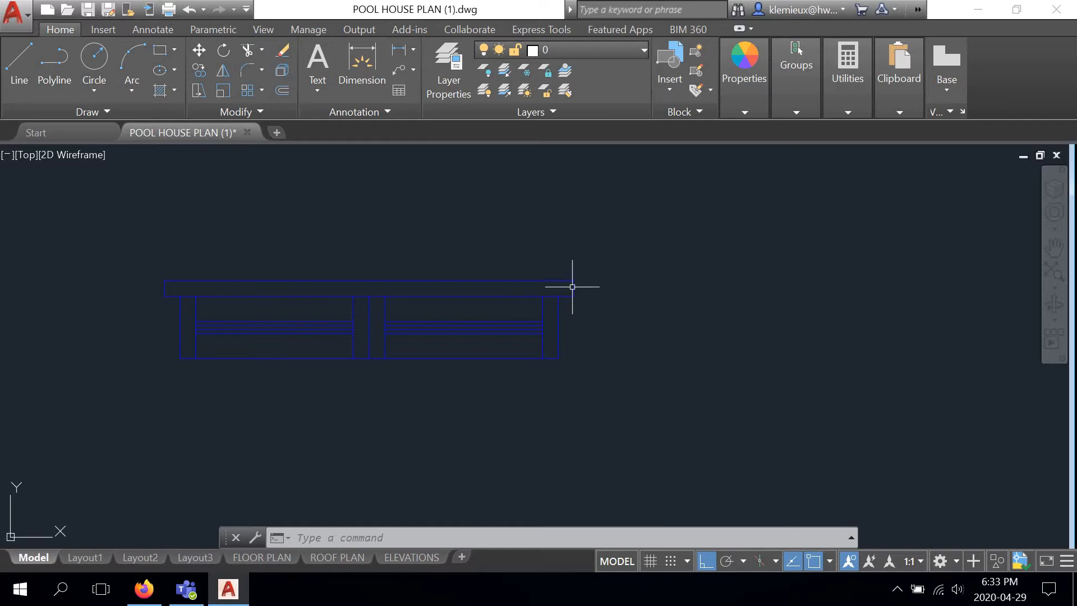
Step: Move the grouped casement window straight down to just above the plan's upper exterior wall
scroll(417, 290, "down", 4)
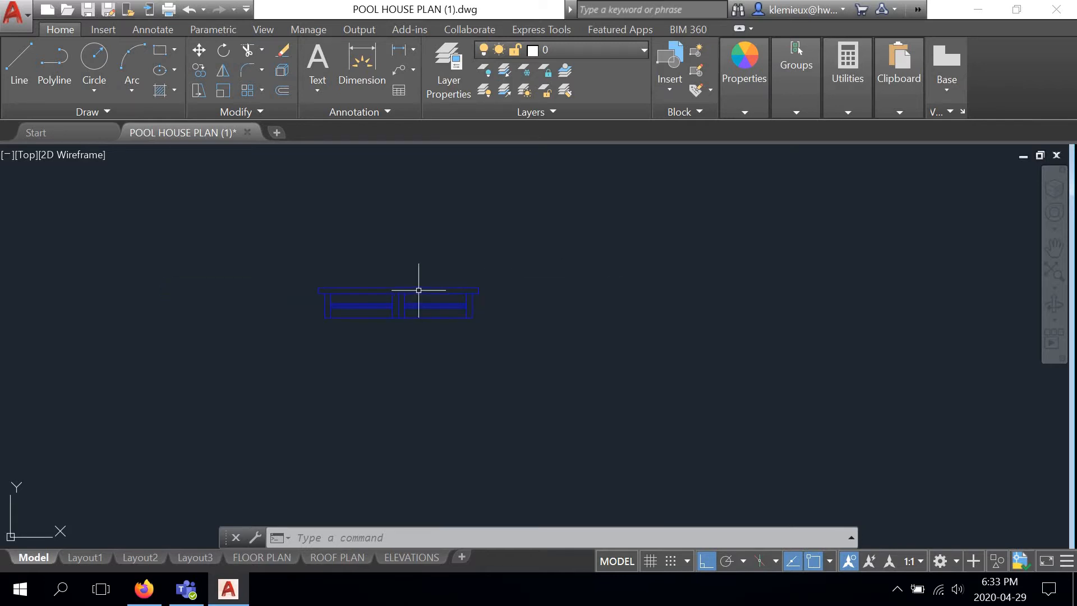
scroll(419, 289, "down", 4)
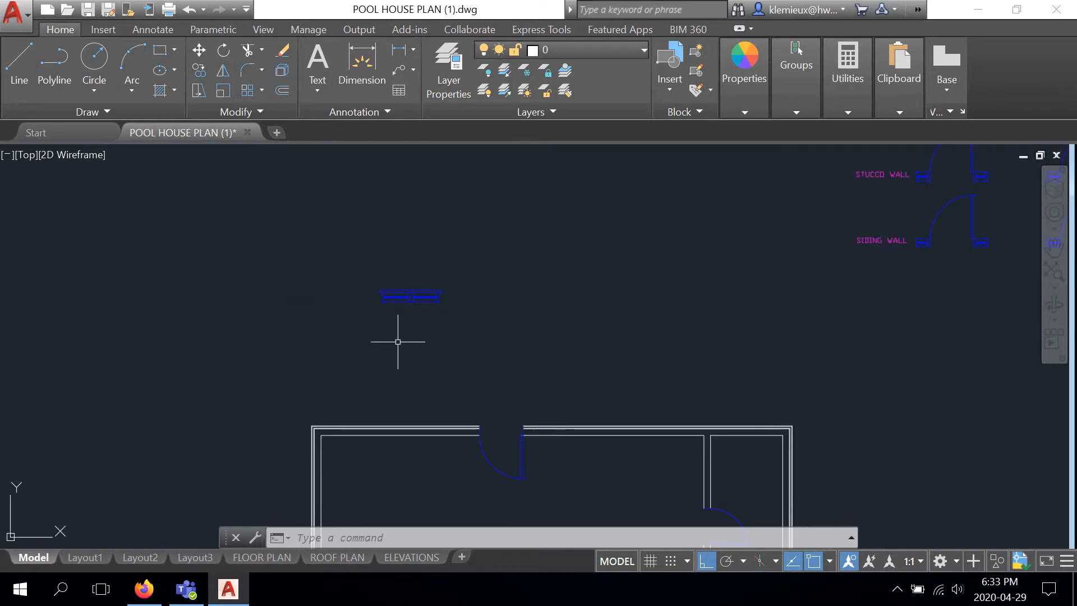
left_click(452, 265)
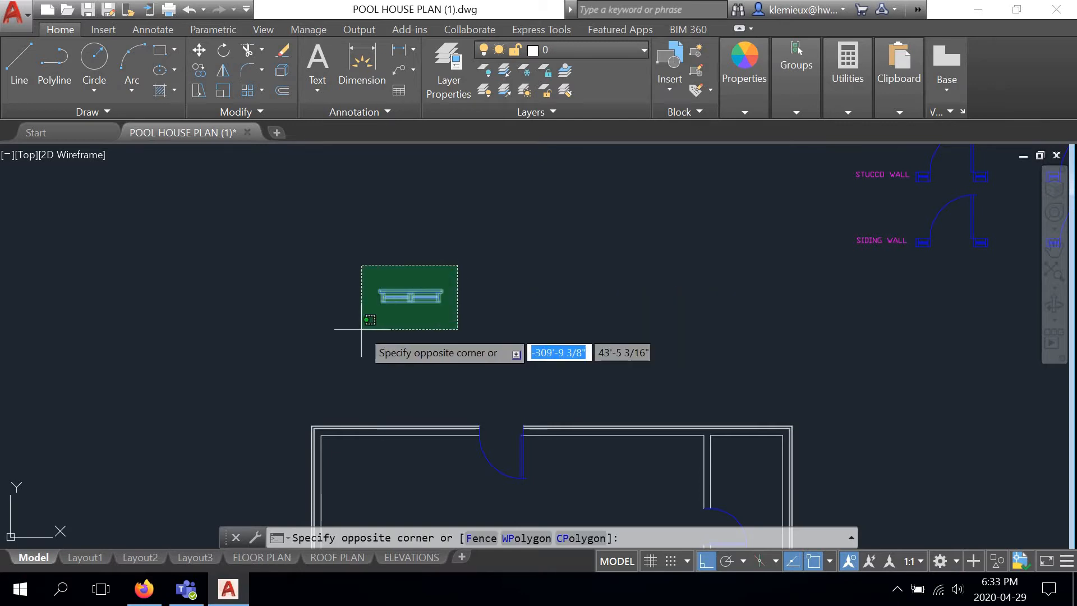
left_click(361, 325)
left_click(198, 49)
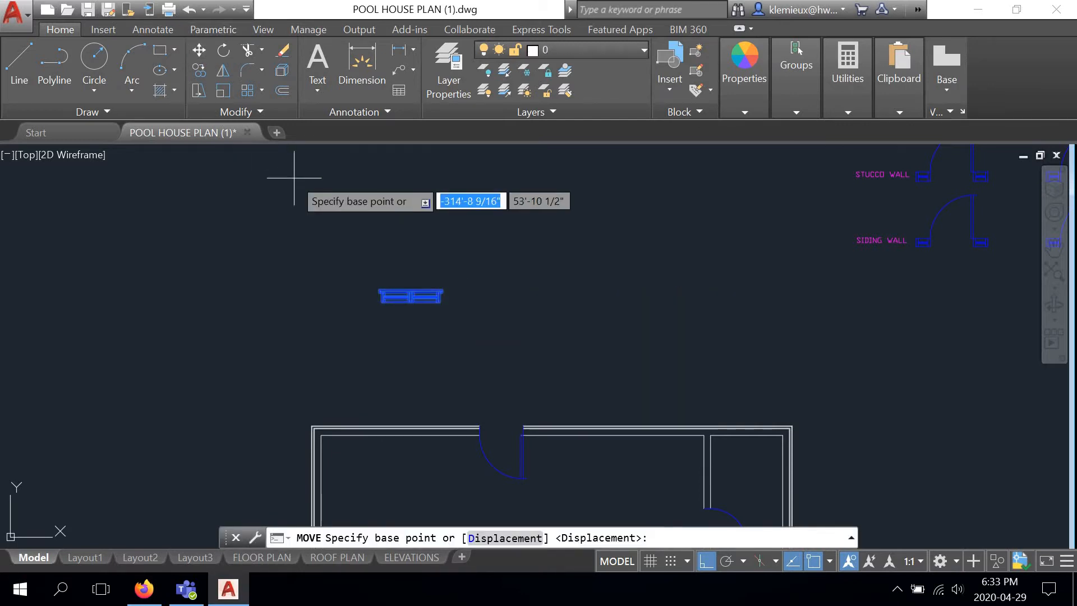
left_click(363, 295)
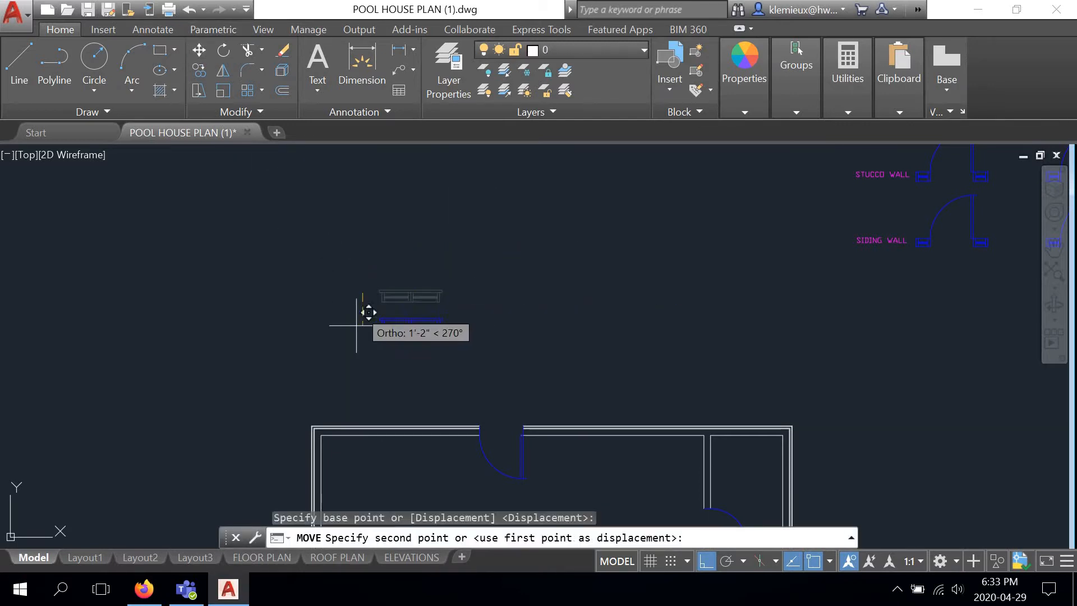
left_click(359, 387)
Step: Offset the inner line of the plan's left exterior wall 5' into the upper room
scroll(493, 173, "up", 5)
middle_click_drag(412, 341, 396, 279)
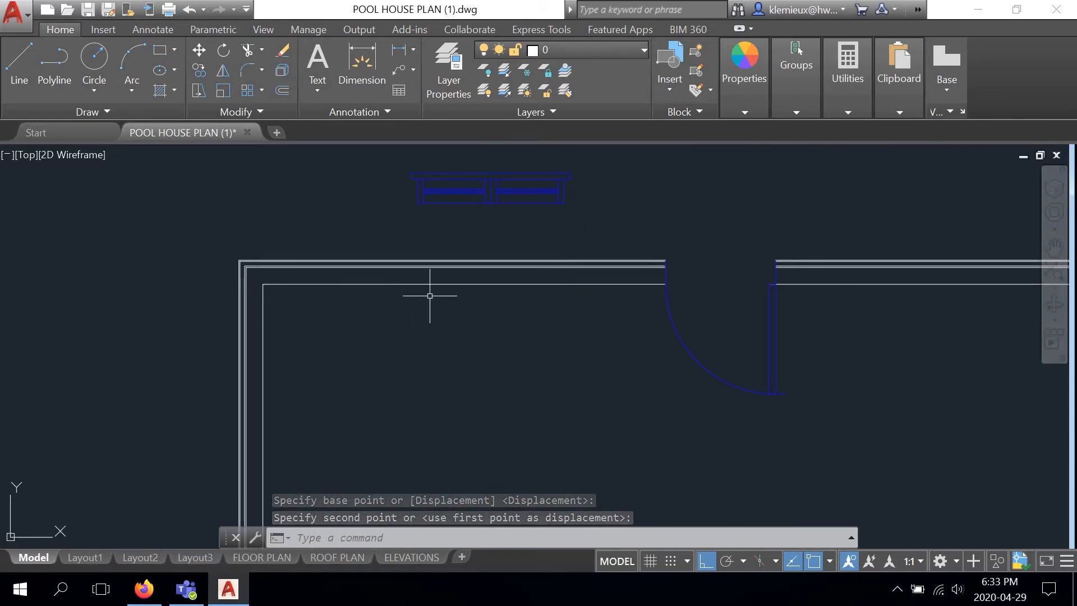
left_click(282, 90)
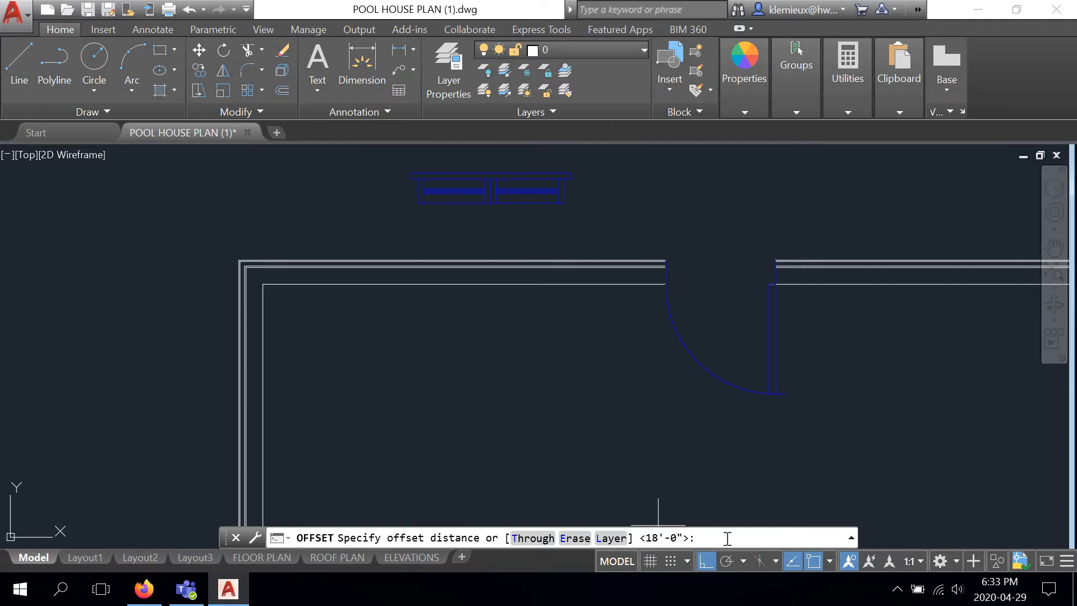
key("Return")
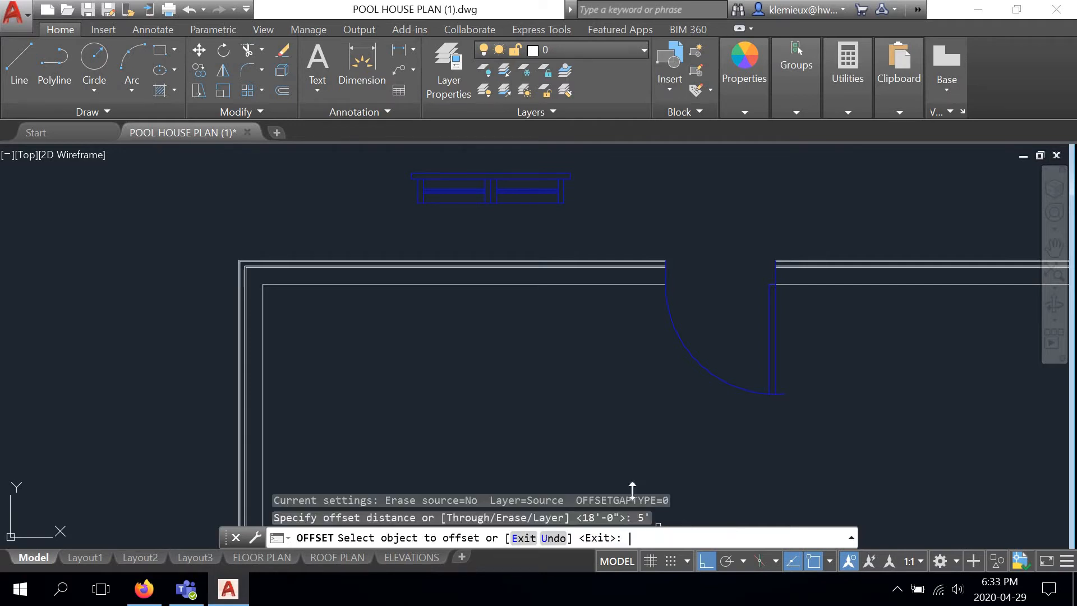
left_click(263, 354)
left_click(476, 364)
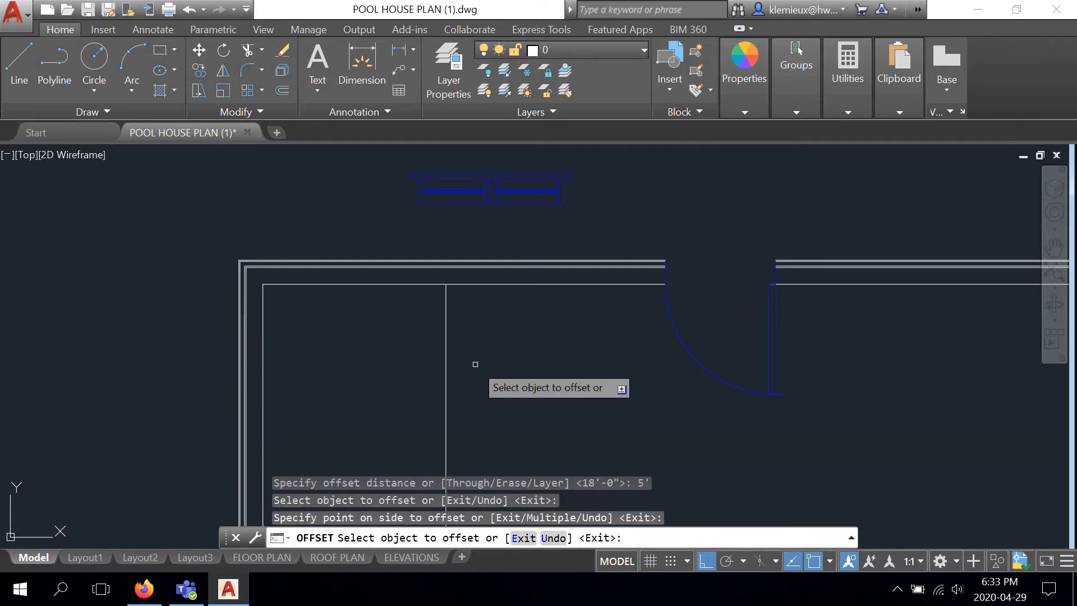
right_click(526, 344)
left_click(561, 371)
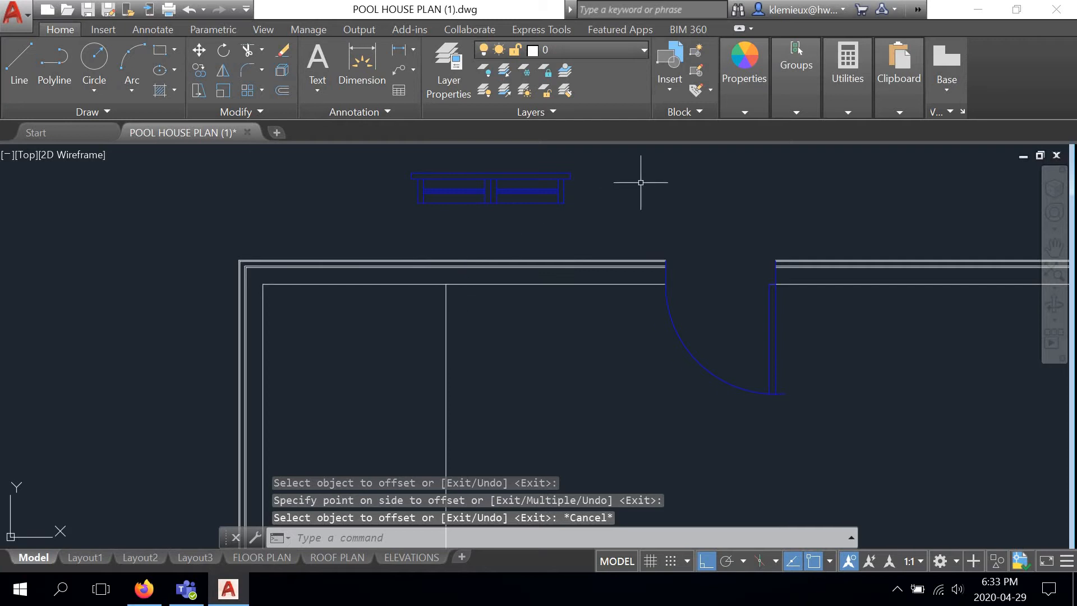
Step: Move the window group from the midpoint of its bottom edge to the upper end of the offset line on the inner wall line
left_click(595, 160)
left_click(375, 223)
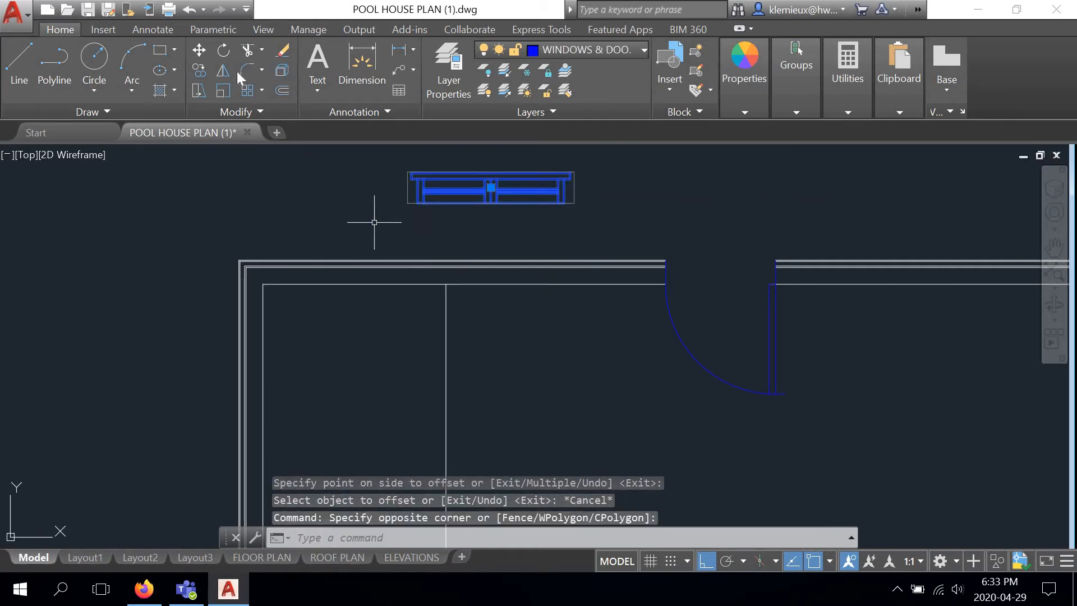
left_click(199, 50)
scroll(491, 174, "up", 4)
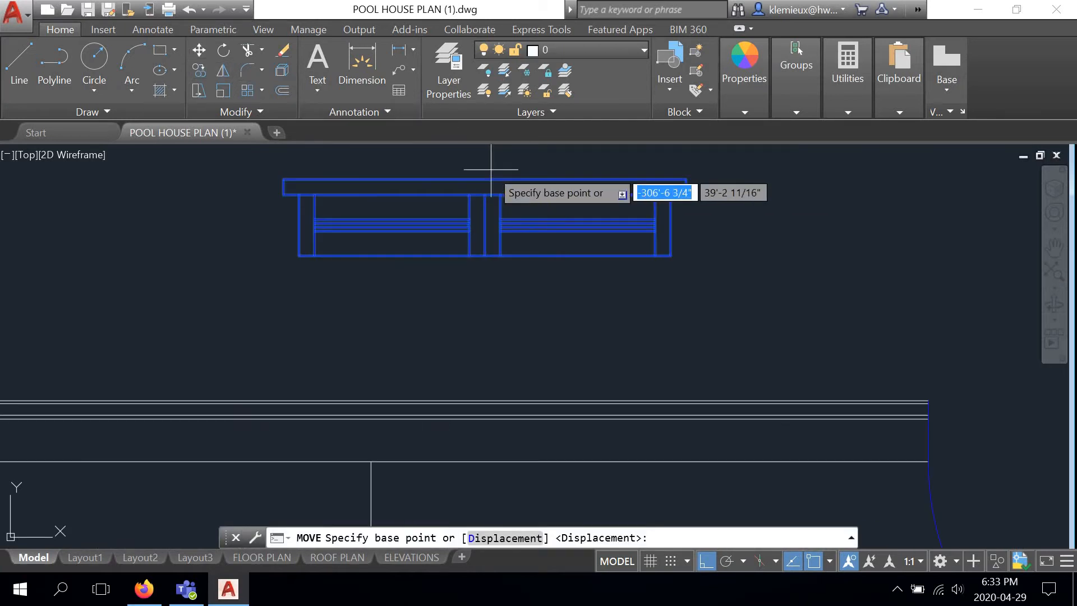
left_click(484, 255)
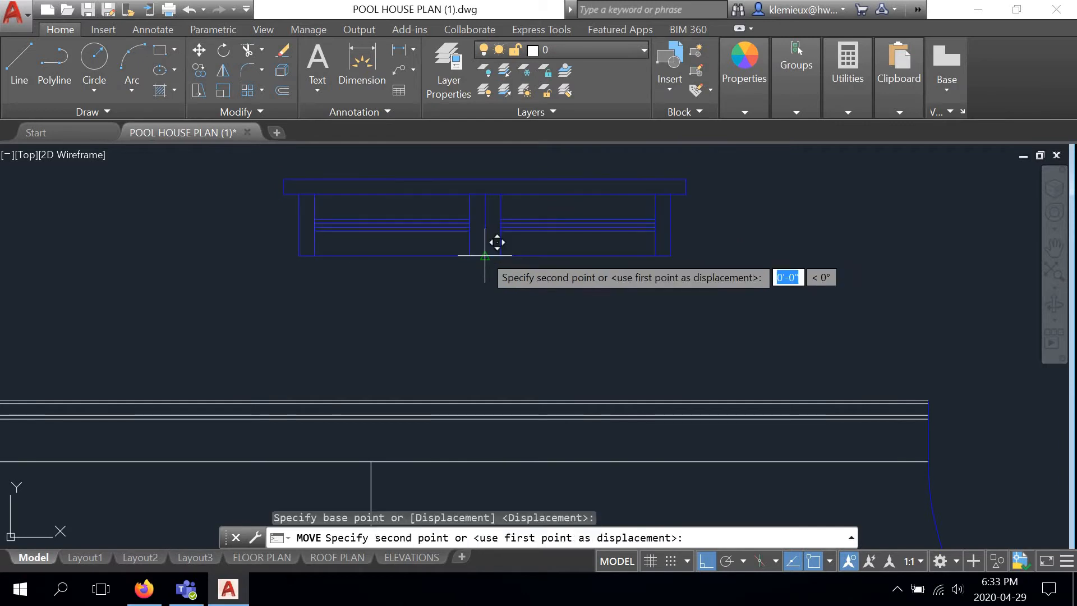
scroll(493, 240, "down", 2)
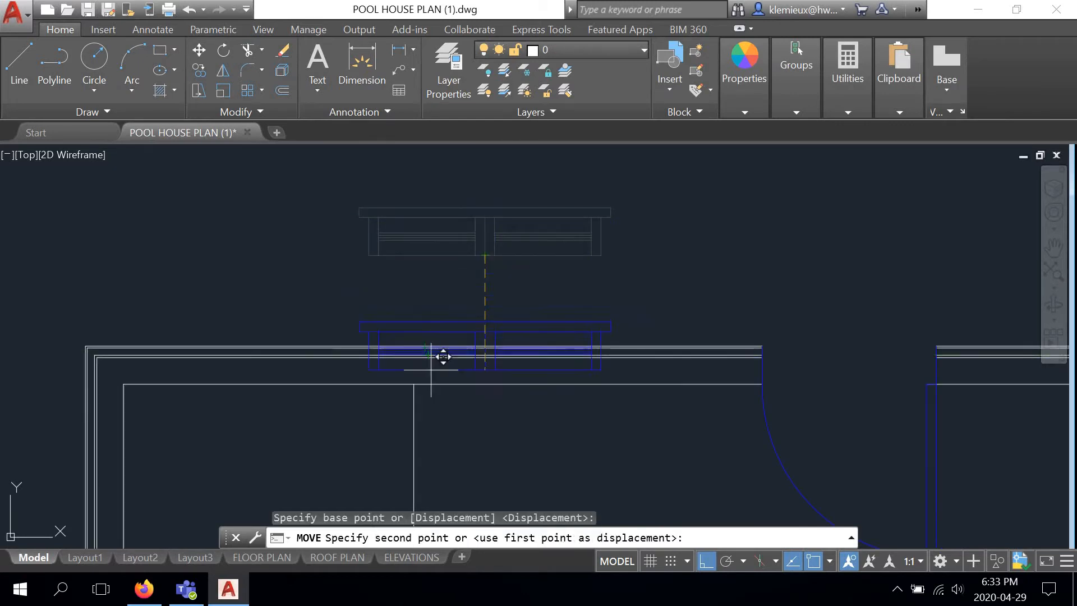
left_click(426, 370)
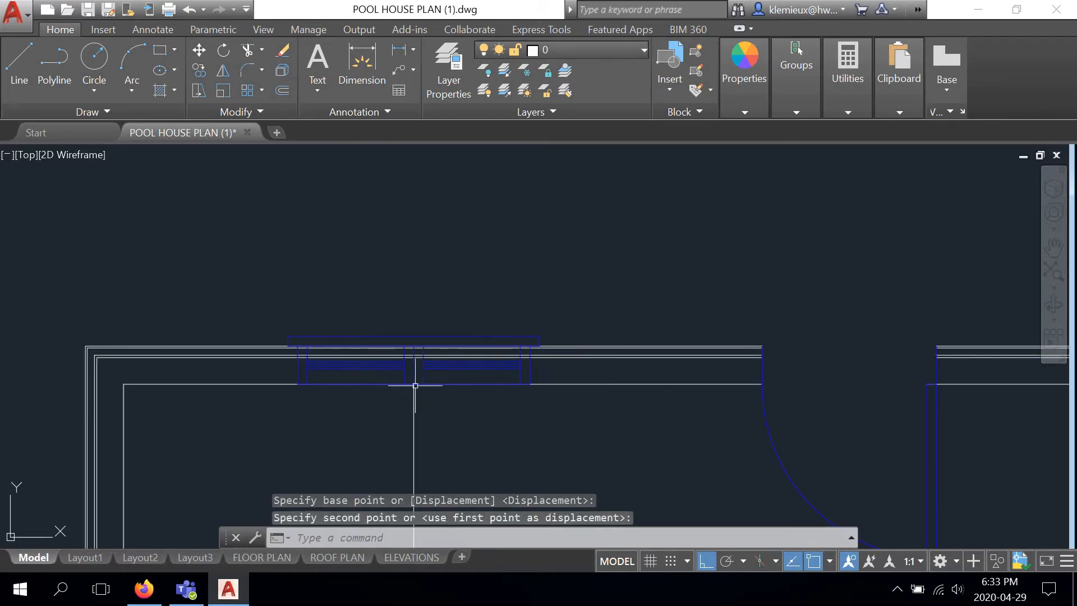
Step: Erase the vertical offset guide line below the placed window
middle_click_drag(464, 372, 486, 251)
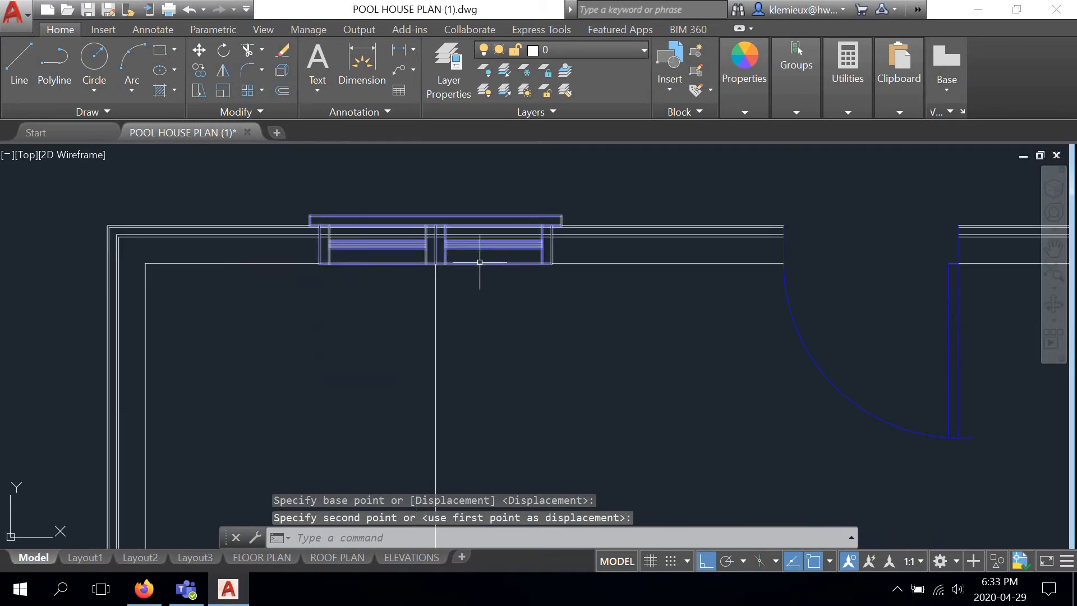
left_click(435, 283)
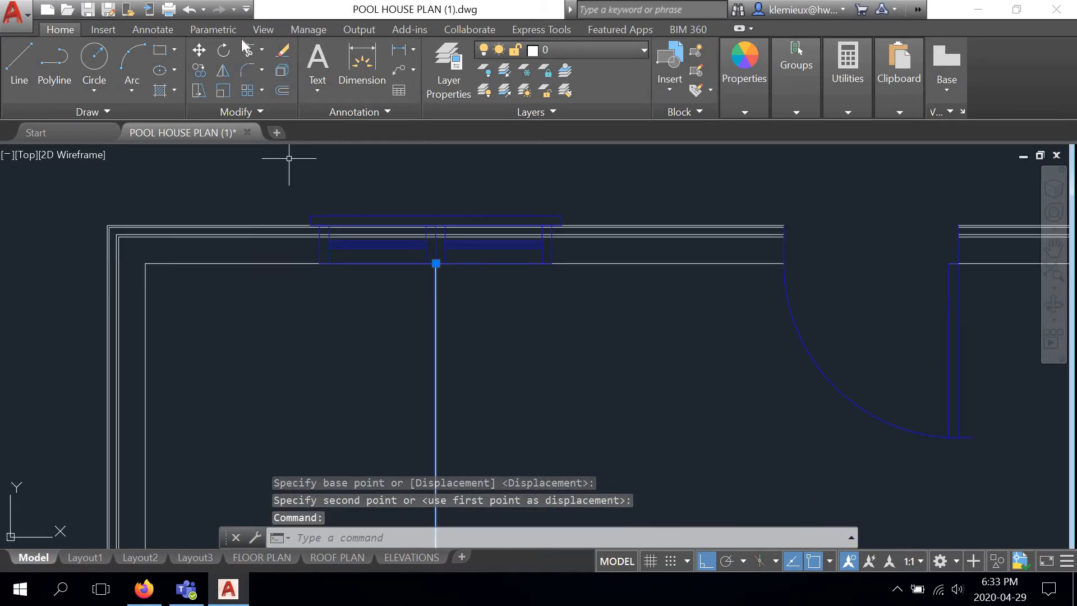
left_click(280, 54)
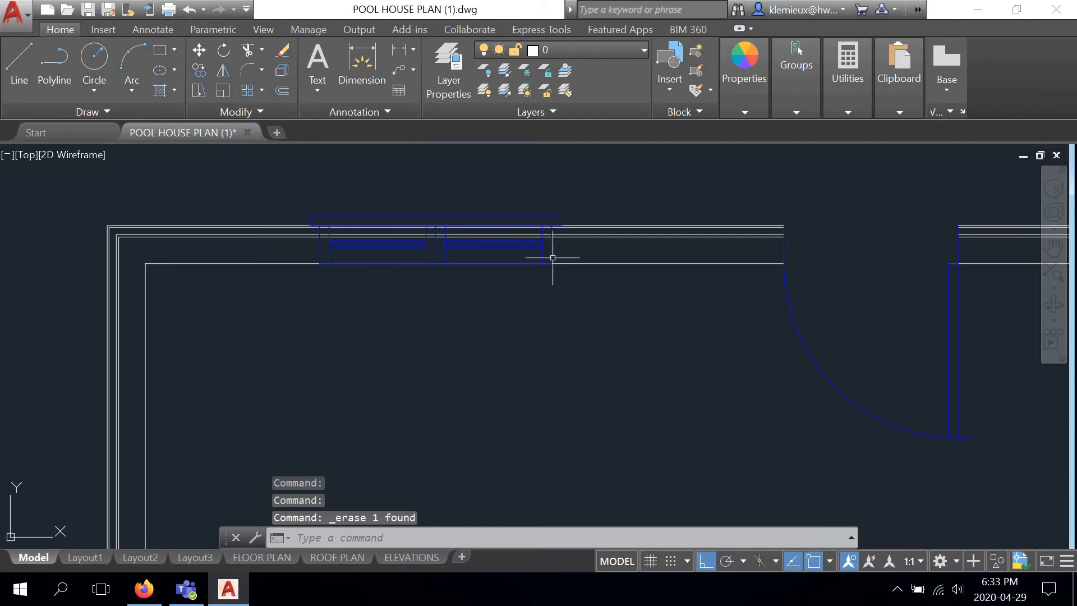
scroll(516, 227, "up", 5)
scroll(572, 247, "up", 3)
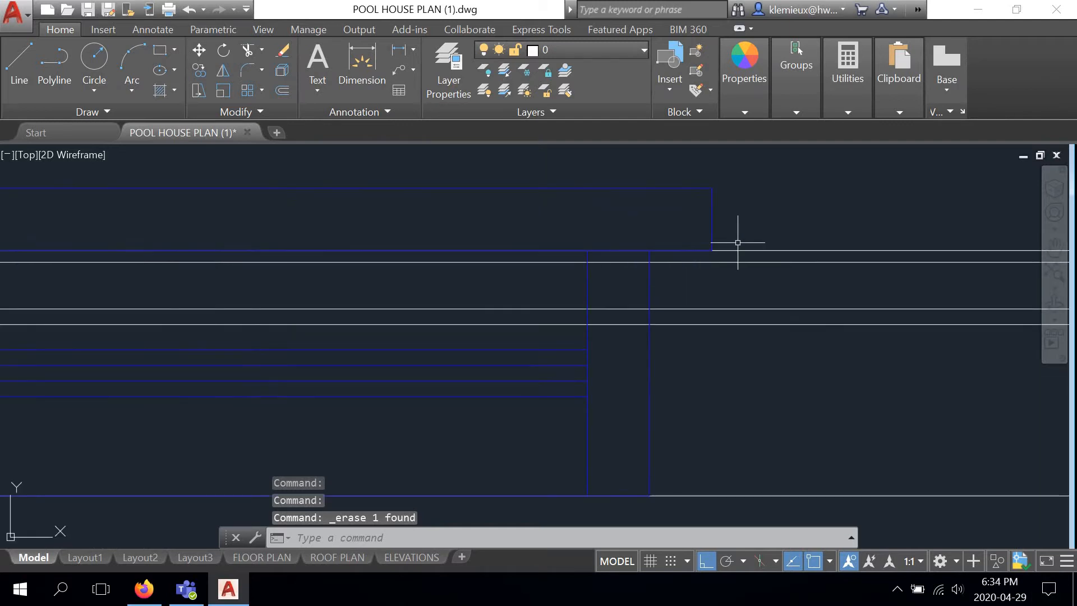
scroll(613, 357, "down", 2)
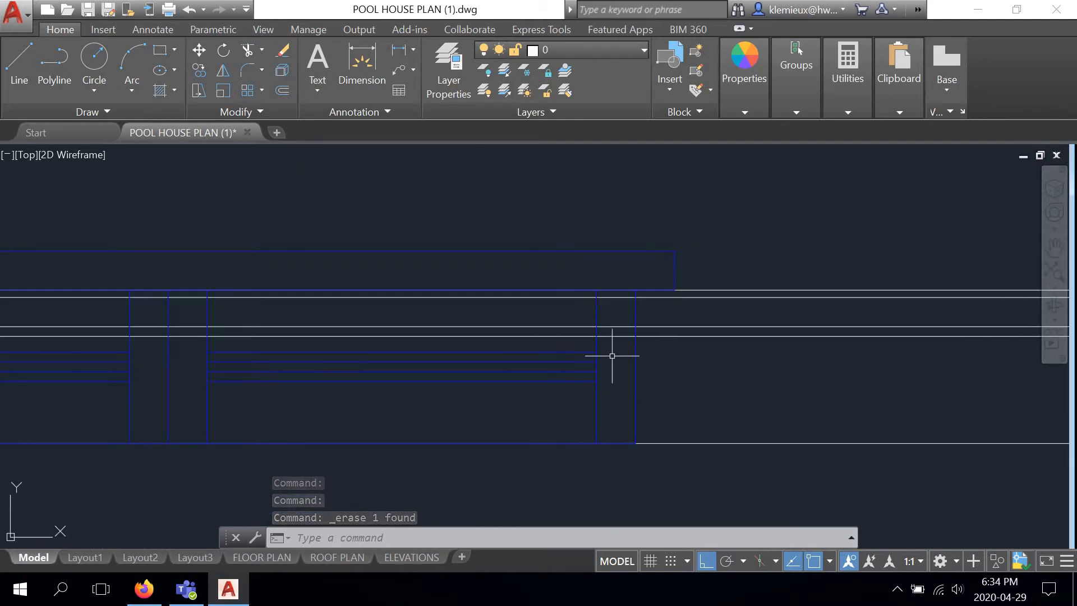
Step: Examine how both ends of the placed casement window meet the lines of the upper exterior wall
scroll(653, 272, "up", 3)
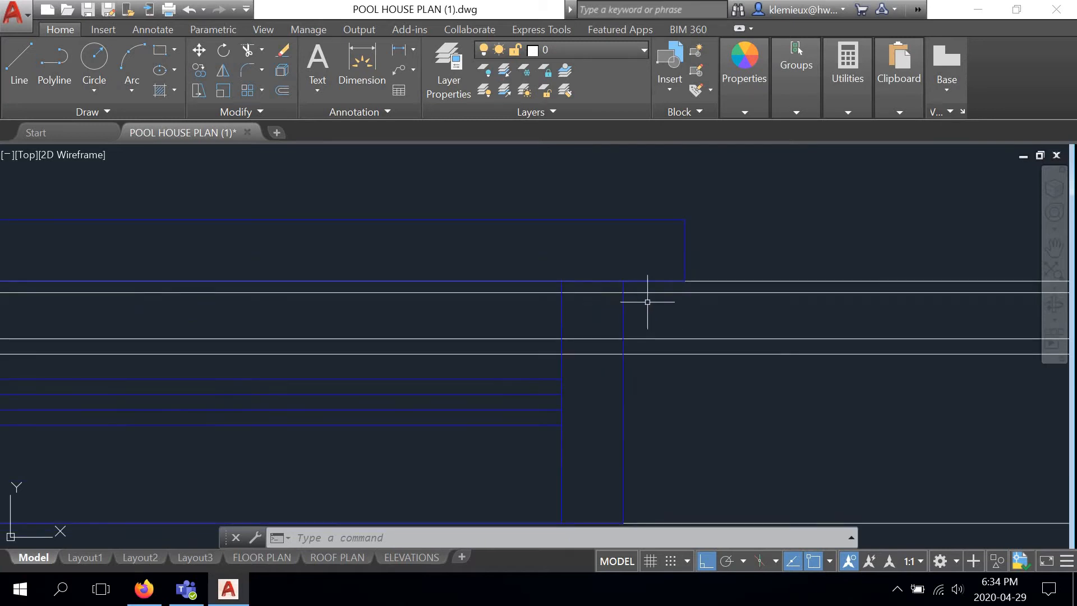
mouse_move(647, 300)
middle_mouse_down()
mouse_move(571, 298)
mouse_move(620, 207)
middle_mouse_up()
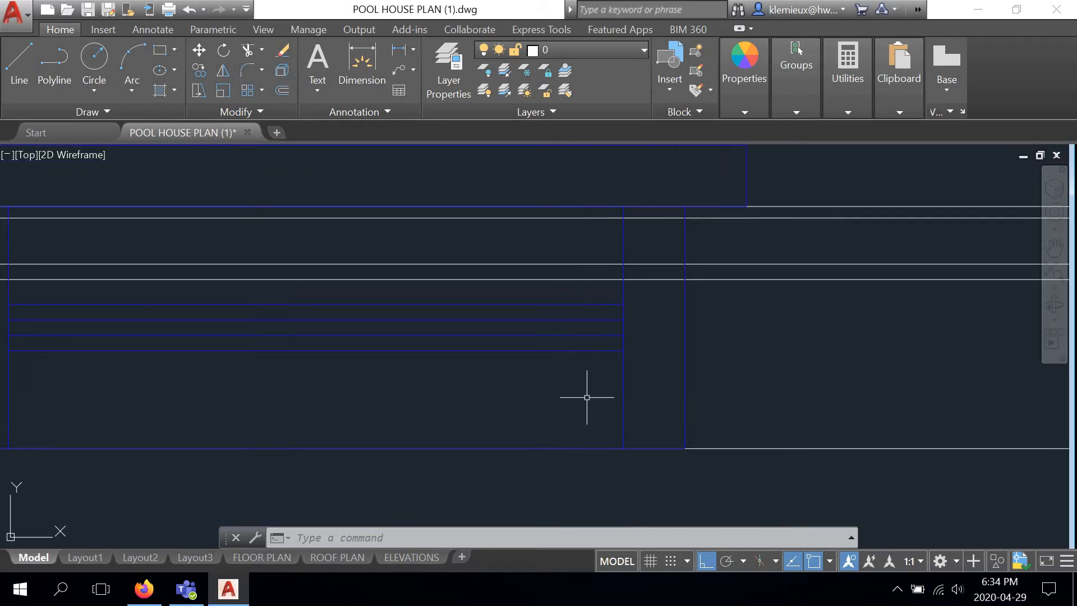
scroll(604, 202, "down", 5)
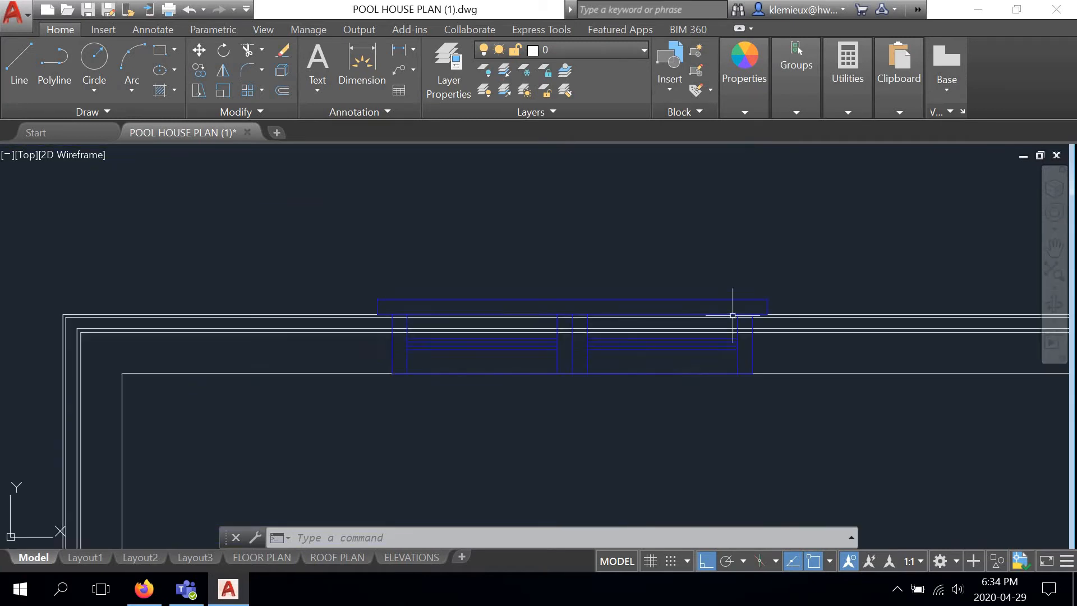
scroll(610, 315, "up", 2)
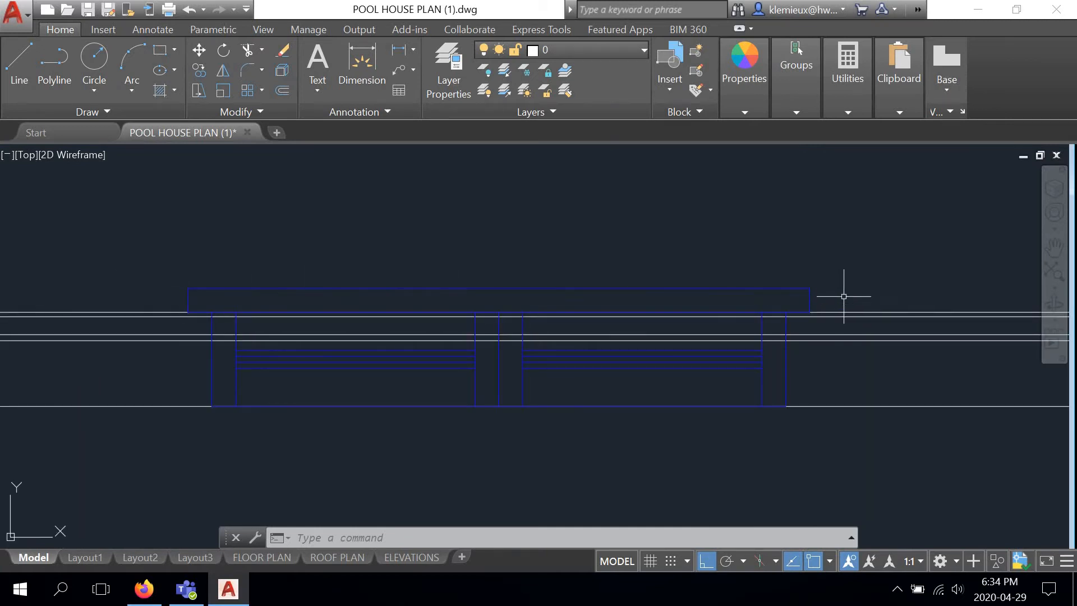
scroll(161, 297, "up", 5)
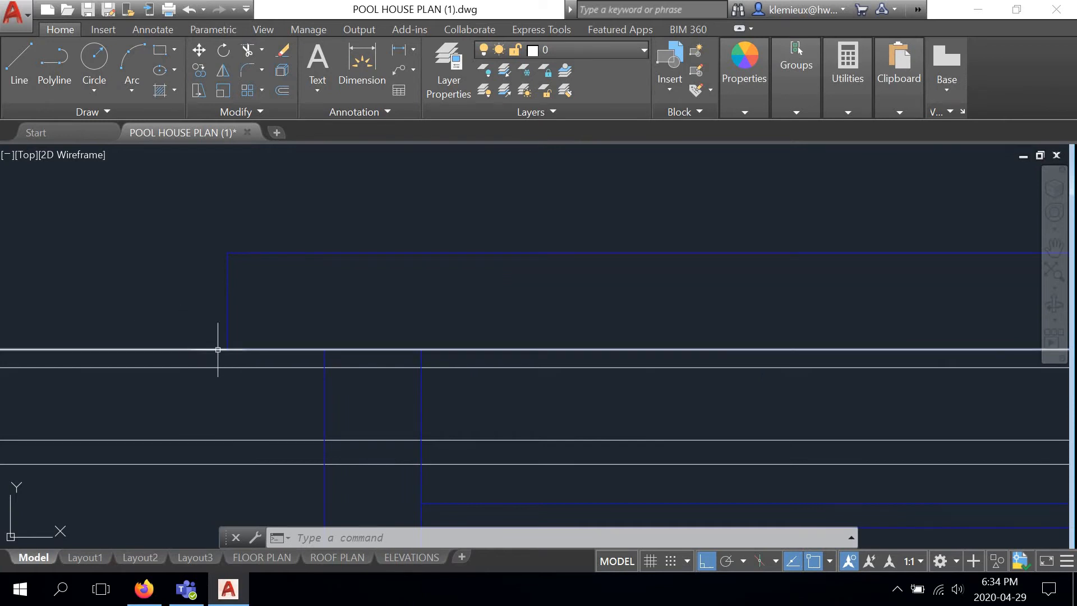
scroll(211, 260, "down", 4)
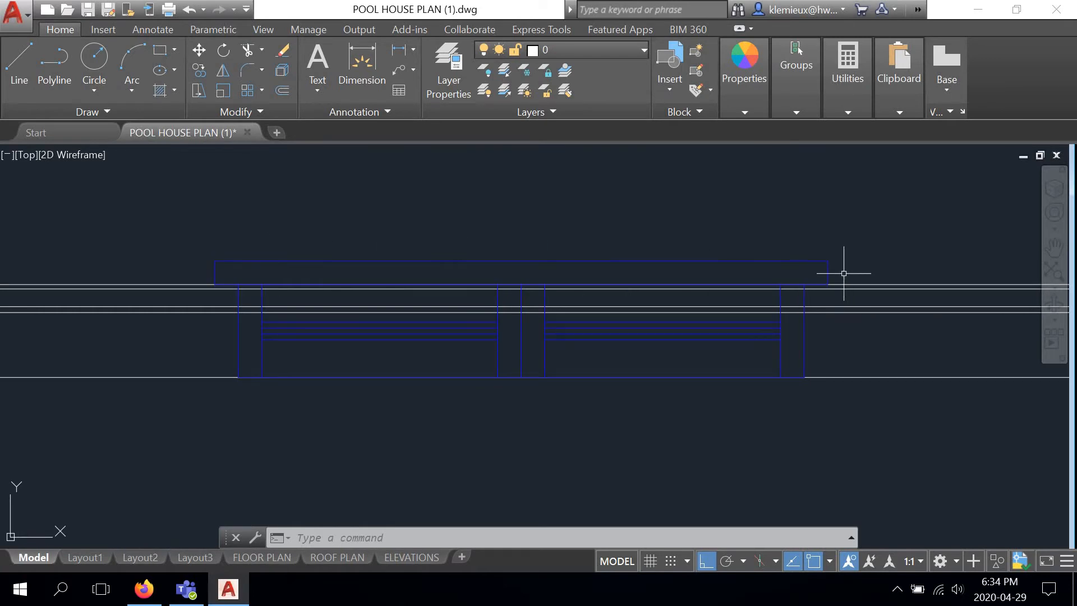
scroll(404, 271, "down", 4)
scroll(296, 281, "up", 4)
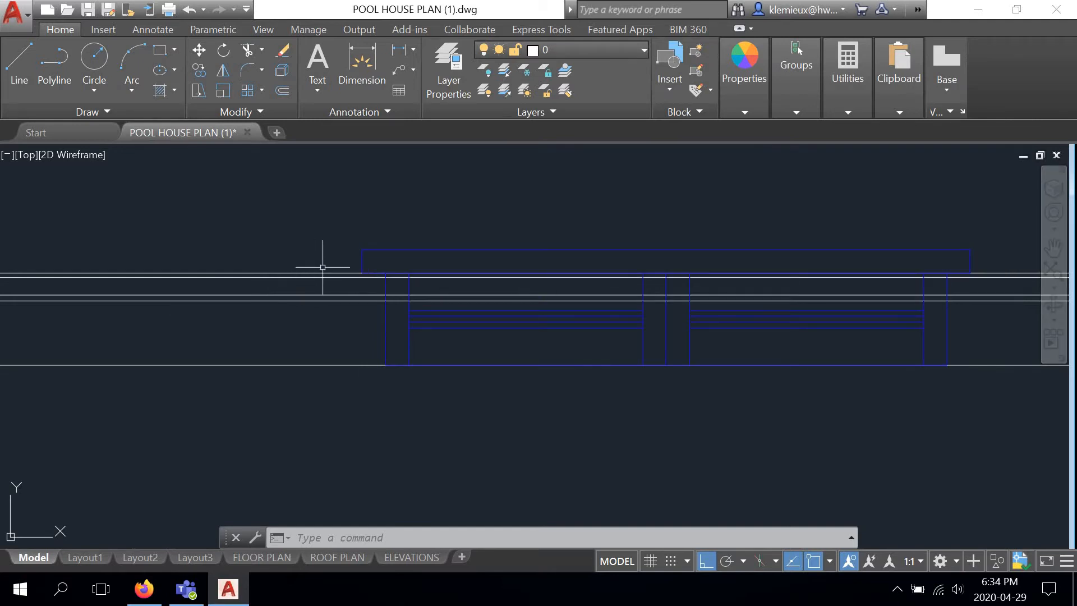
Step: Offset the inner line of the plan's left exterior wall 18' to the right across the upper room
scroll(322, 267, "down", 8)
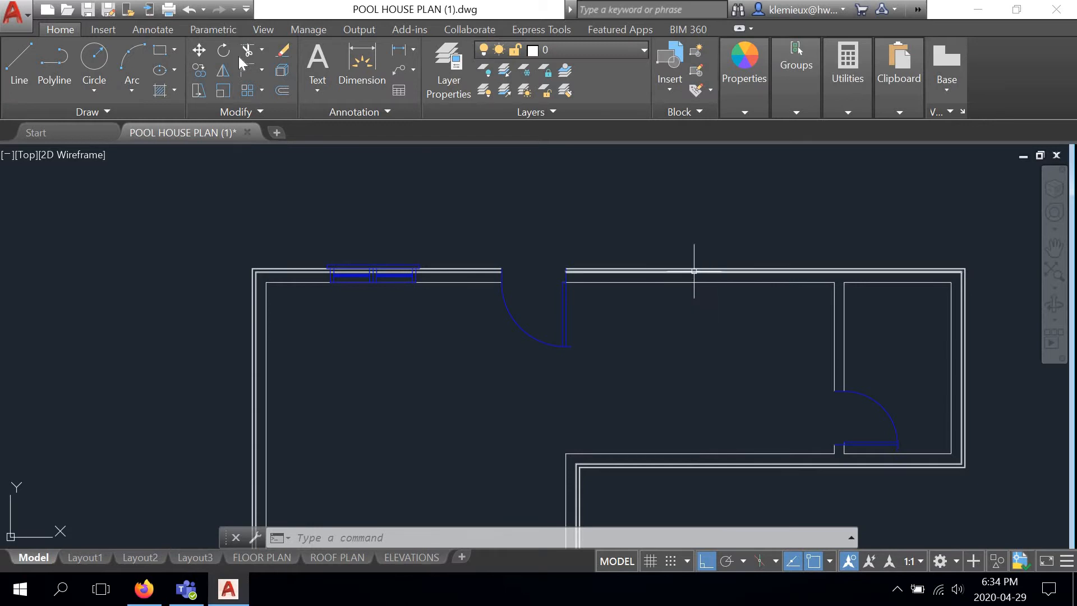
left_click(280, 89)
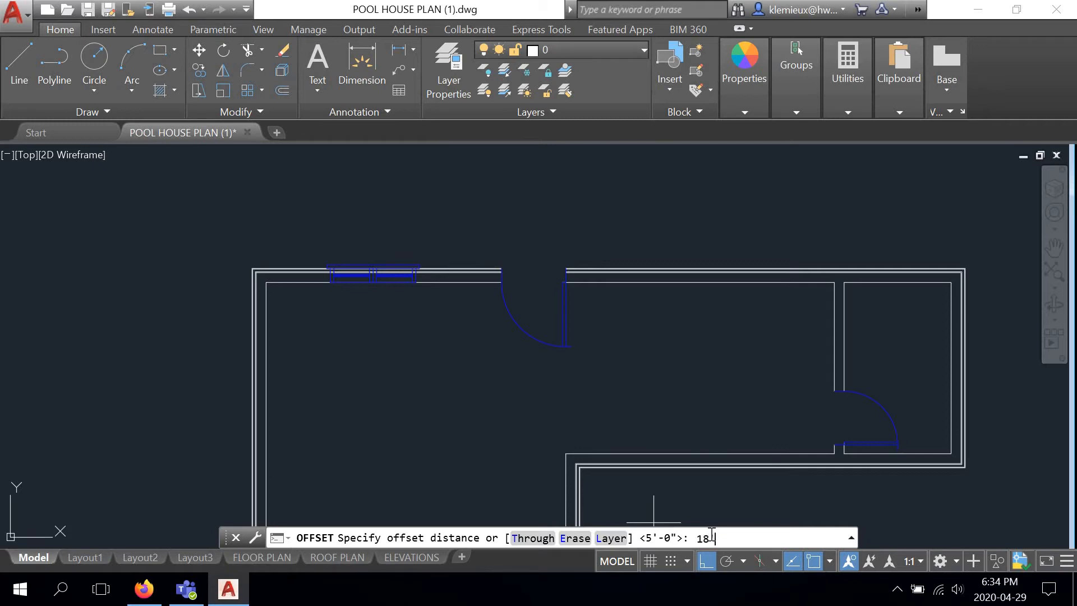
type("18'")
key("Return")
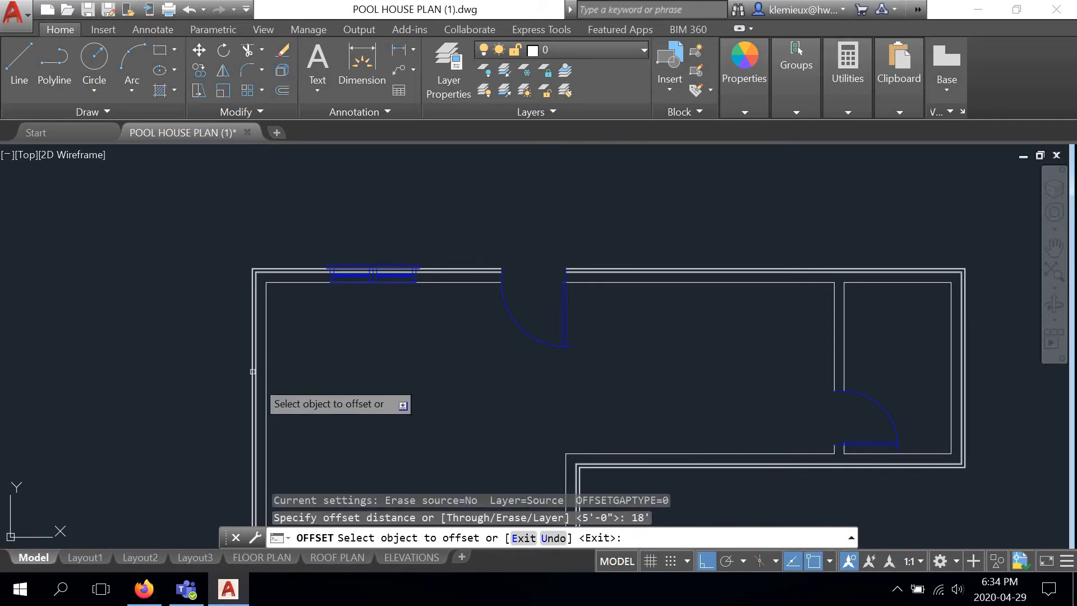
left_click(267, 365)
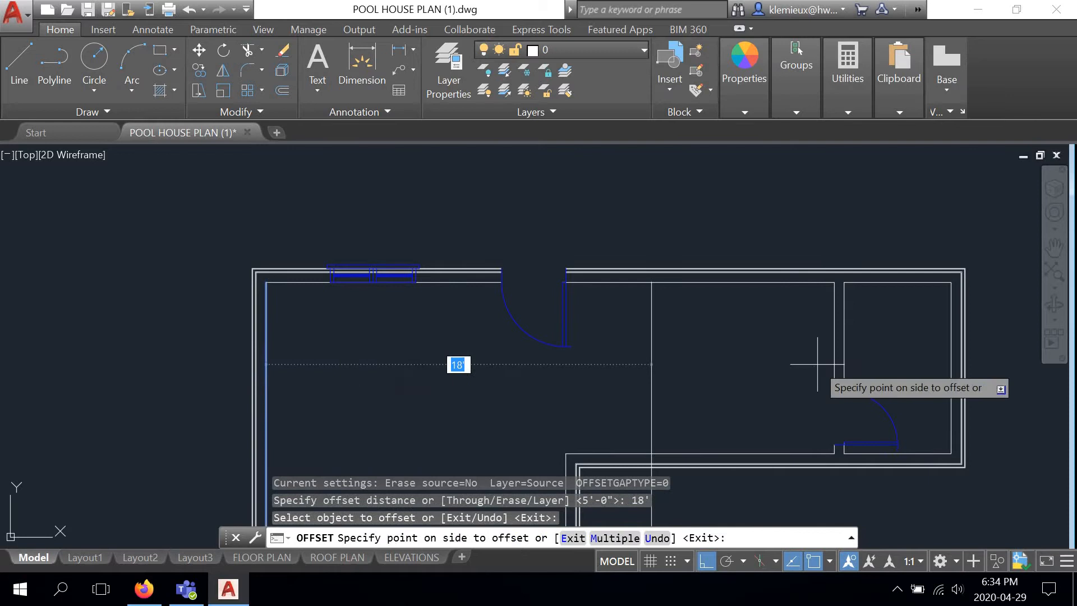
left_click(762, 353)
right_click(748, 332)
left_click(769, 357)
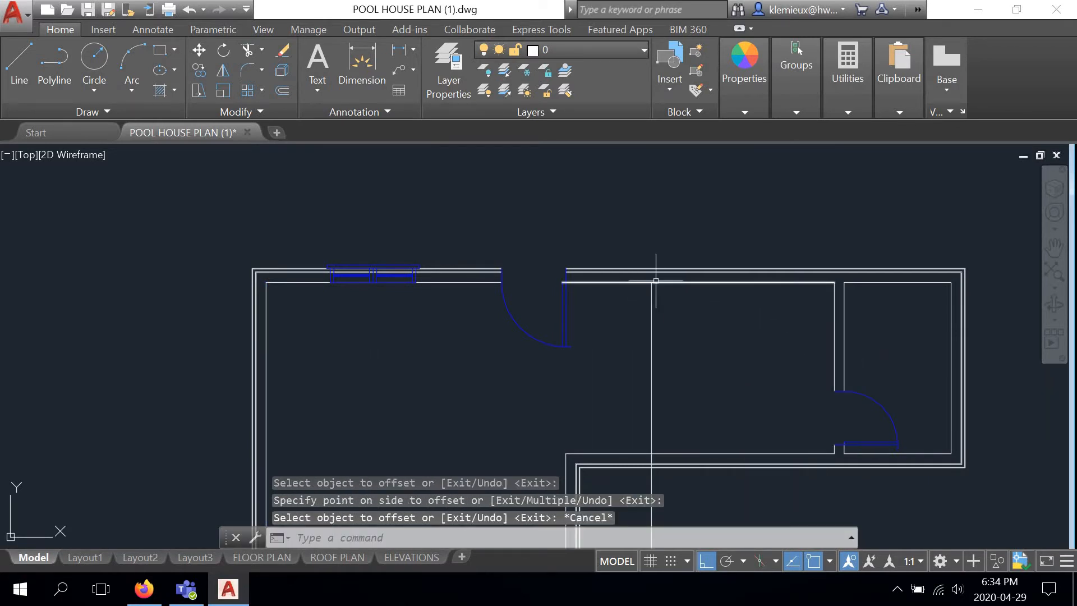
Step: Copy the window group from the midpoint of its bottom edge to the upper end of the 18' offset line on the inner wall line
scroll(650, 281, "up", 2)
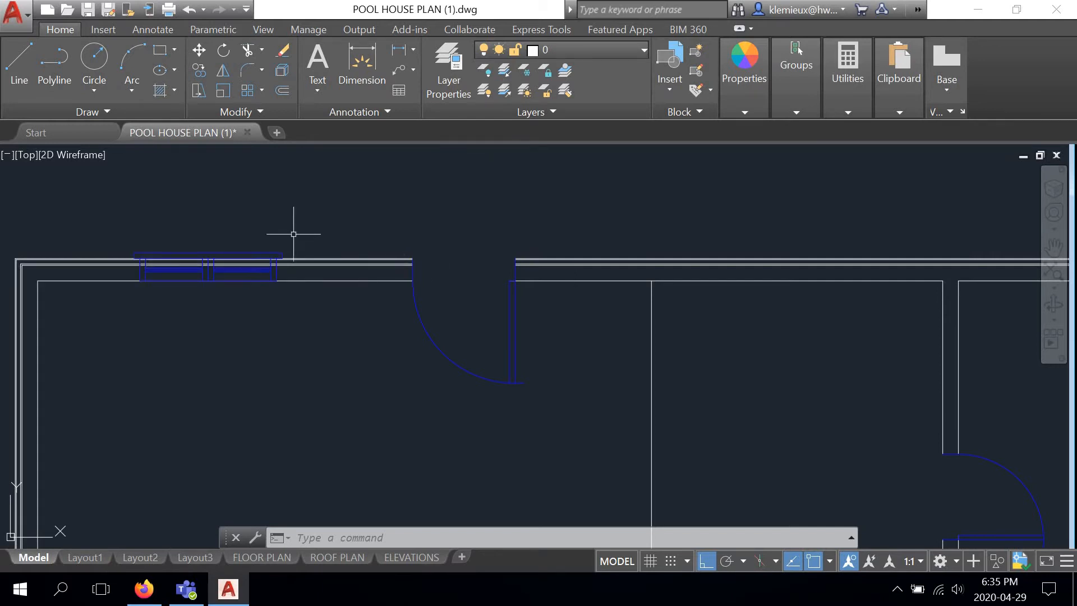
middle_click_drag(288, 252, 483, 226)
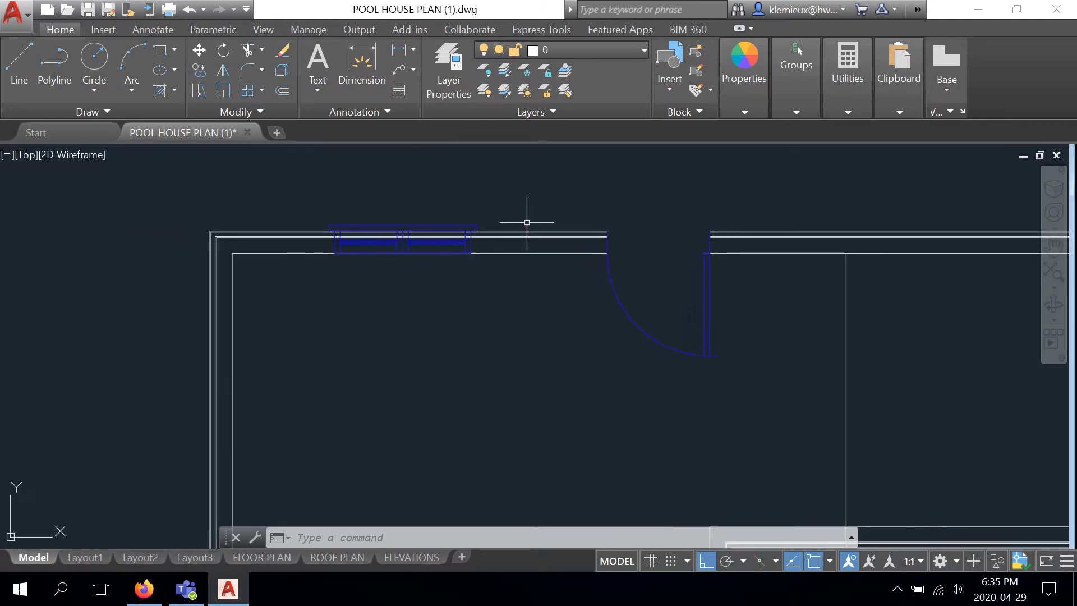
left_click(465, 228)
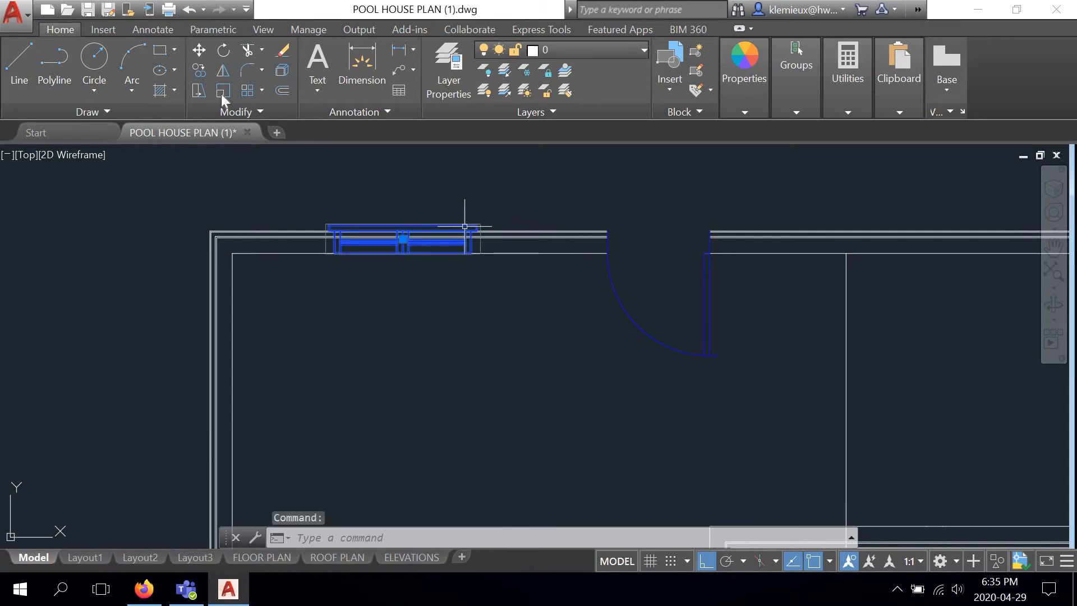
left_click(199, 70)
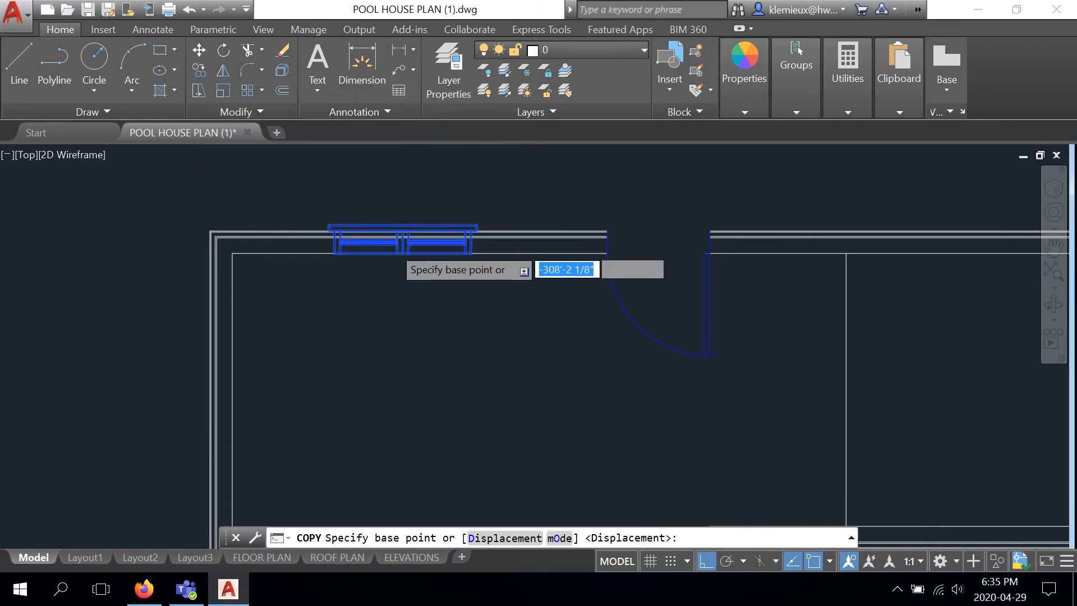
scroll(387, 242, "up", 4)
left_click(433, 272)
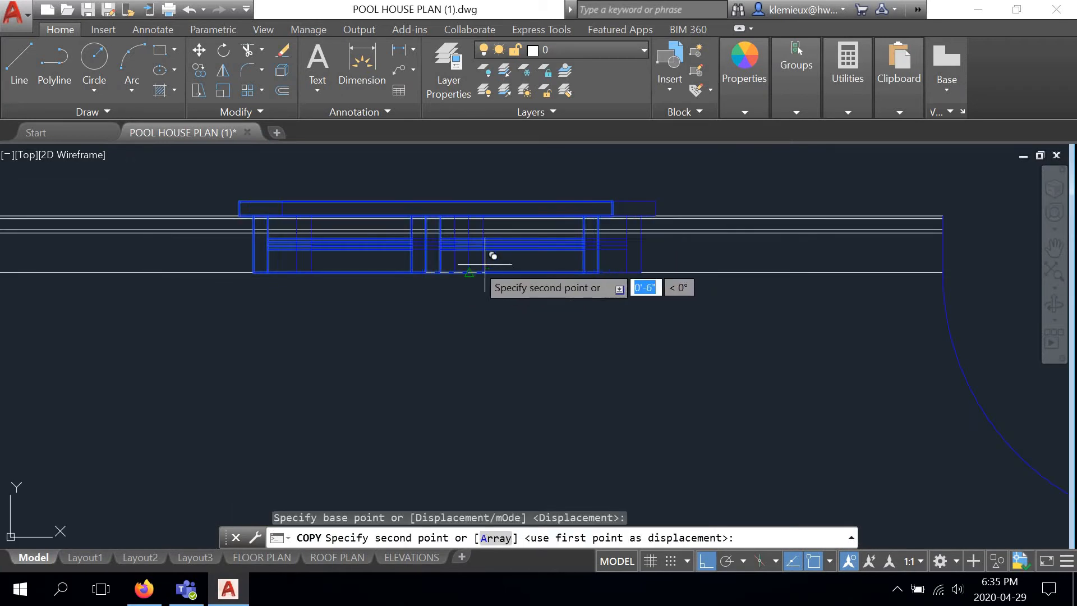
middle_click_drag(841, 274, 21, 272)
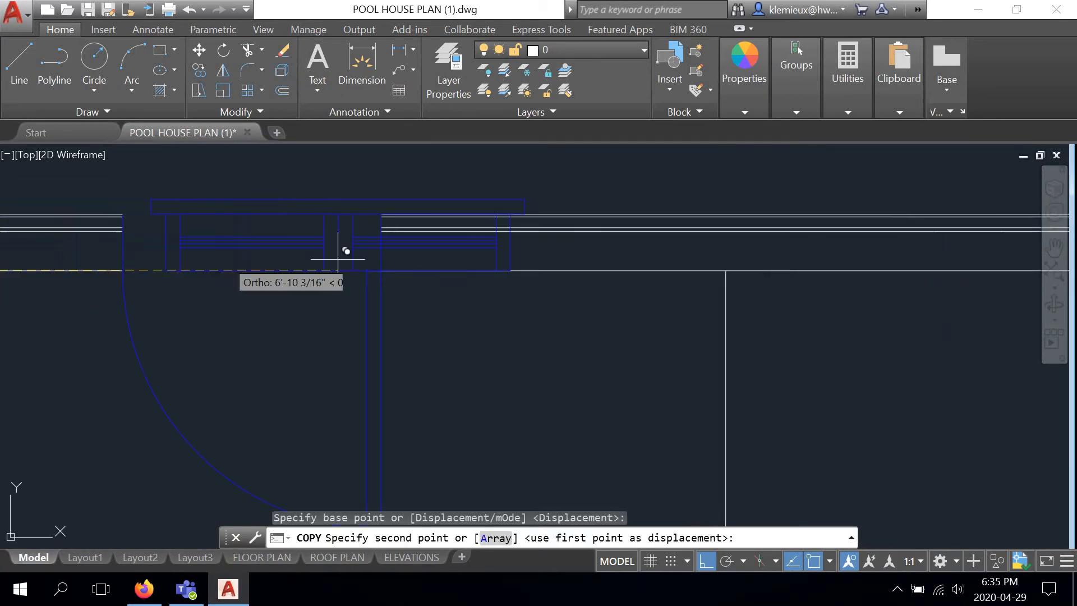
left_click(726, 270)
right_click(631, 343)
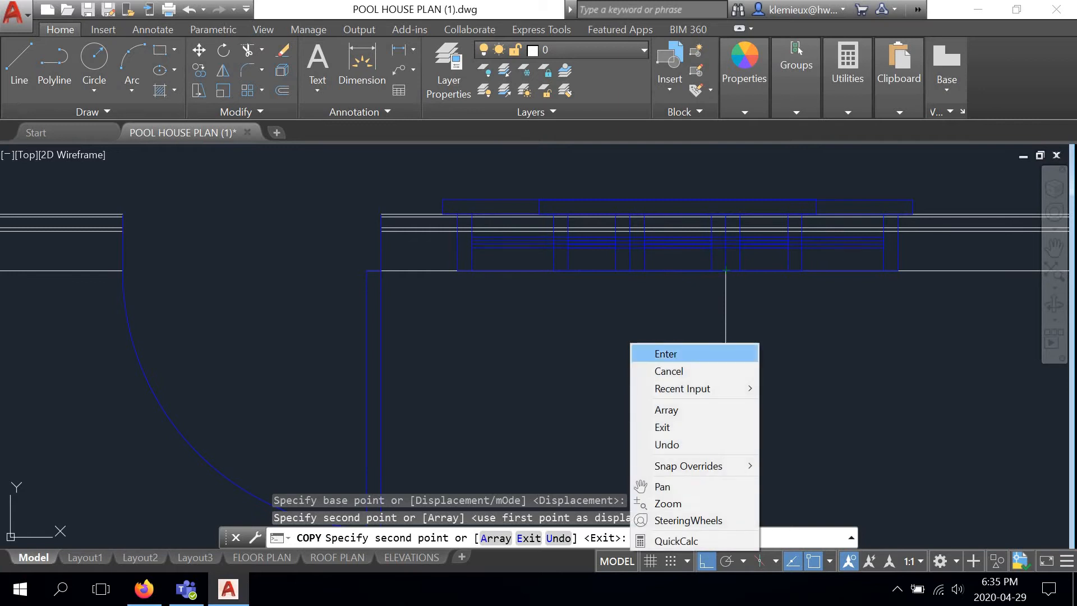
left_click(662, 354)
Step: Erase the vertical offset guide line below the copied window
scroll(633, 290, "down", 3)
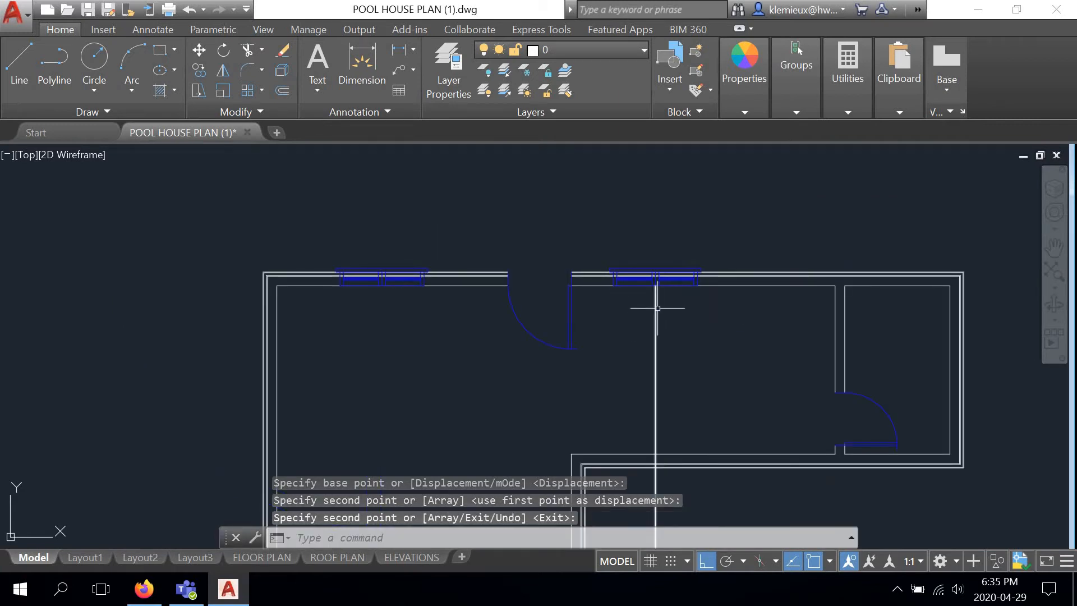
middle_click_drag(664, 320, 592, 243)
key("Return")
left_click(593, 244)
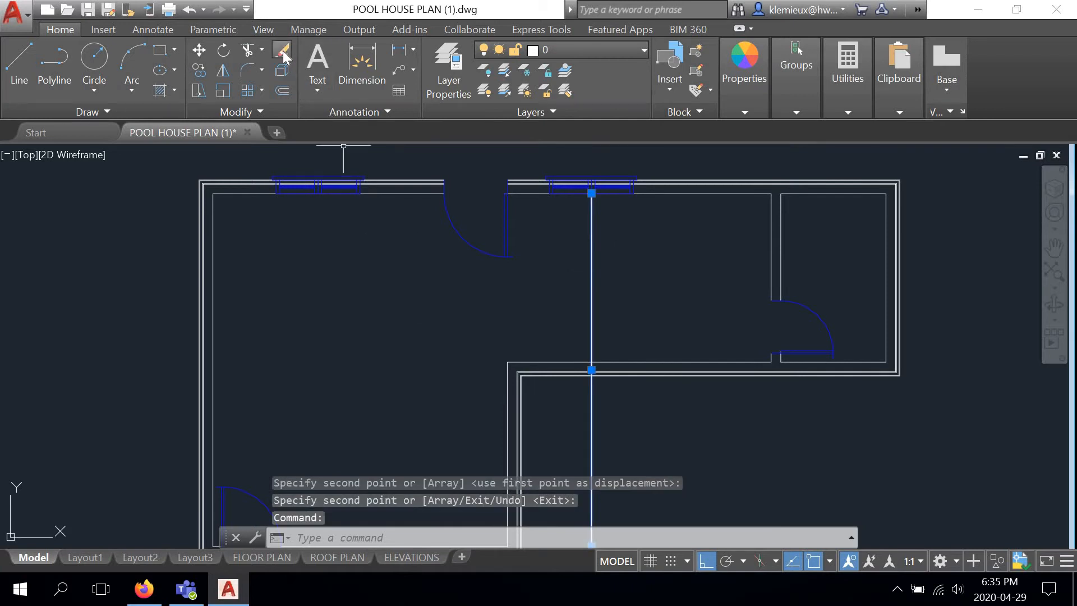
left_click(282, 50)
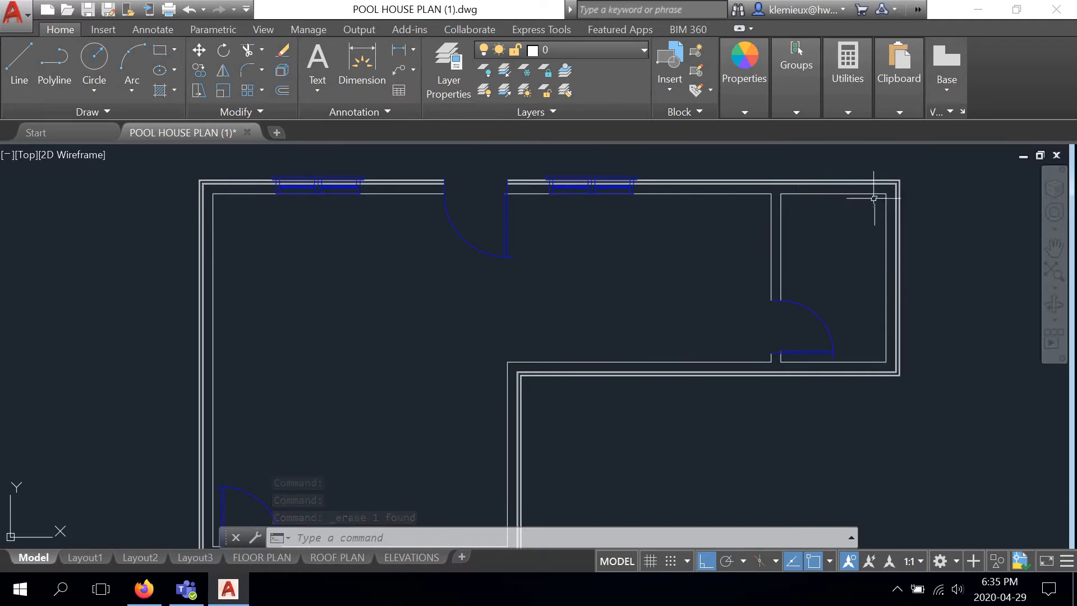
Step: Look over the remaining walls of the floor plan and locate the sliding door symbols in the symbol library
mouse_move(788, 245)
middle_mouse_down()
mouse_move(654, 275)
mouse_move(686, 258)
middle_mouse_up()
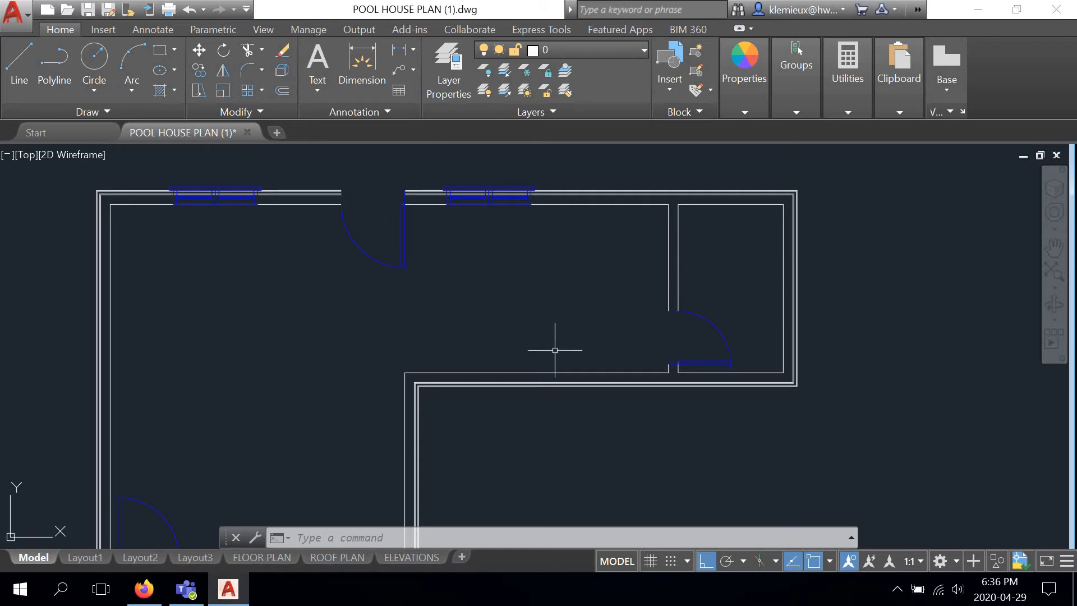
scroll(553, 380, "down", 5)
scroll(509, 373, "up", 5)
middle_click_drag(543, 363, 553, 298)
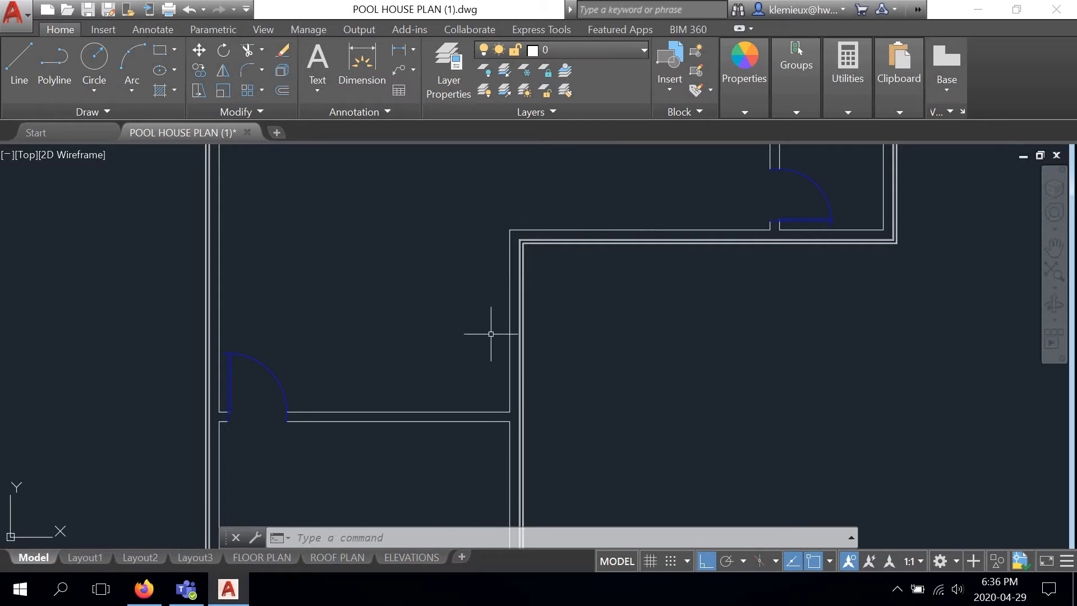
scroll(460, 359, "down", 2)
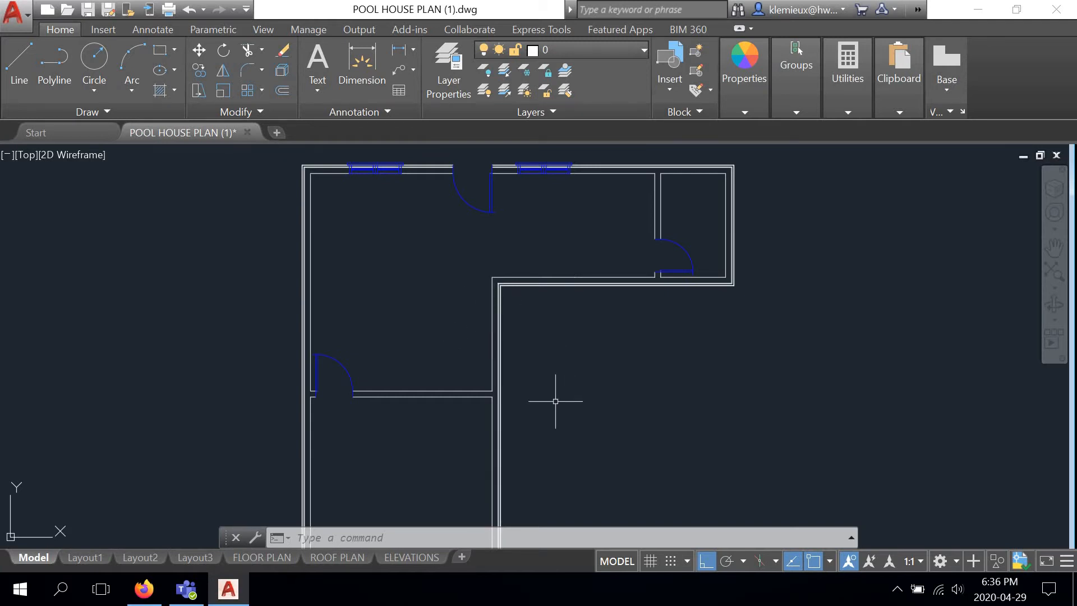
middle_click_drag(645, 404, 613, 288)
scroll(613, 288, "down", 2)
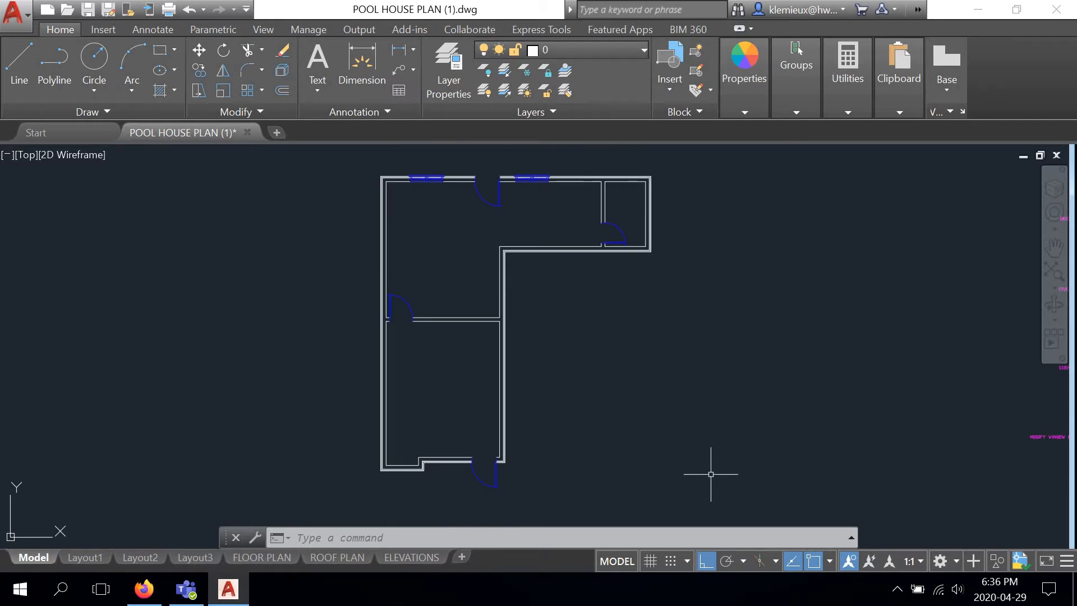
scroll(589, 320, "down", 2)
middle_click_drag(722, 324, 459, 340)
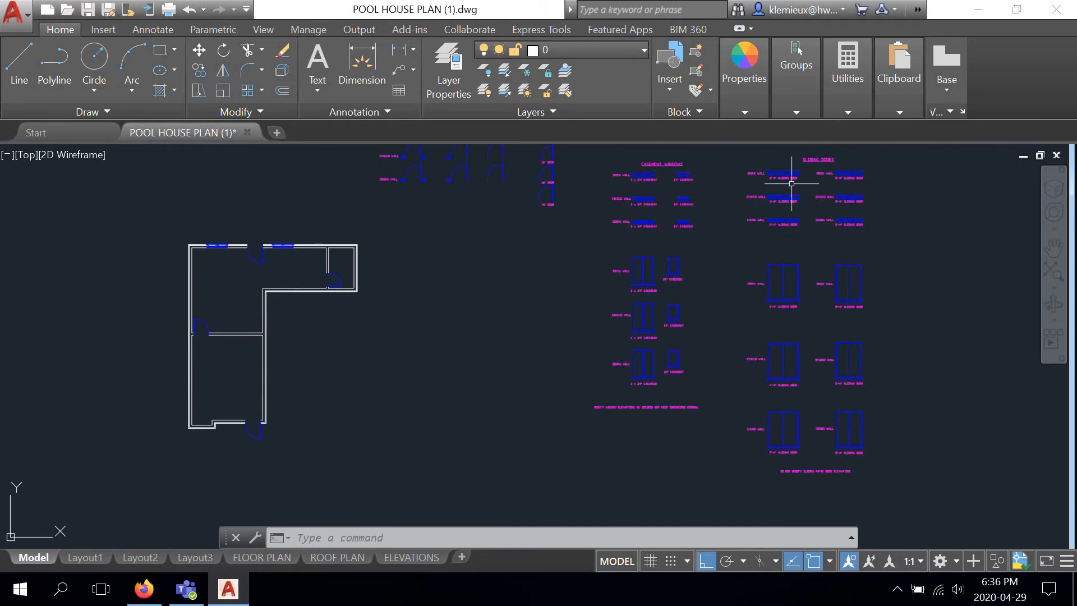
scroll(797, 196, "up", 3)
mouse_move(808, 207)
middle_mouse_down()
mouse_move(714, 316)
mouse_move(608, 324)
middle_mouse_up()
scroll(718, 314, "up", 4)
scroll(721, 312, "down", 2)
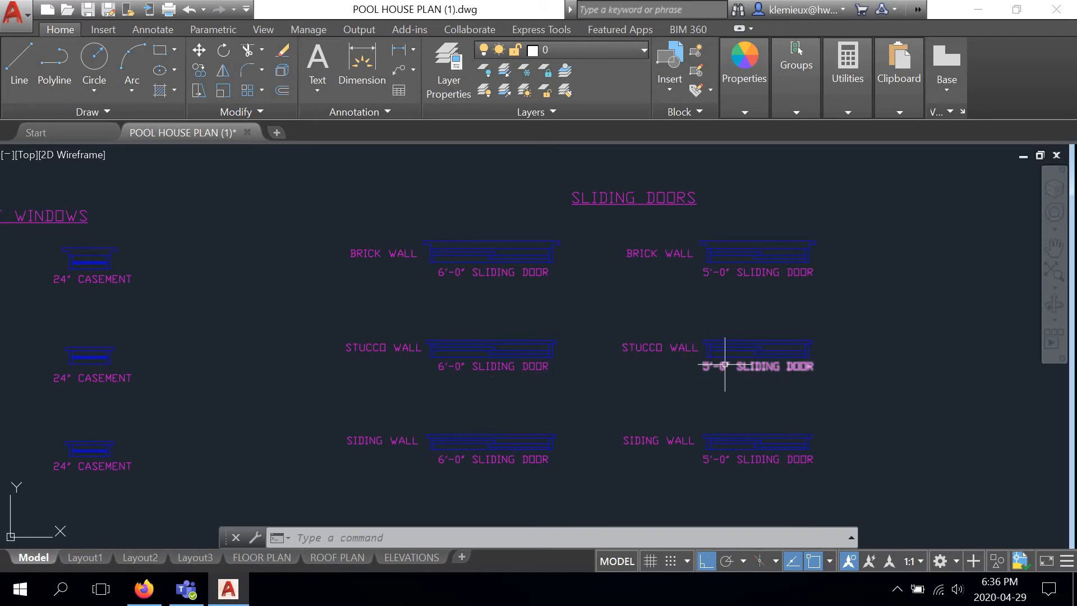
scroll(420, 364, "up", 2)
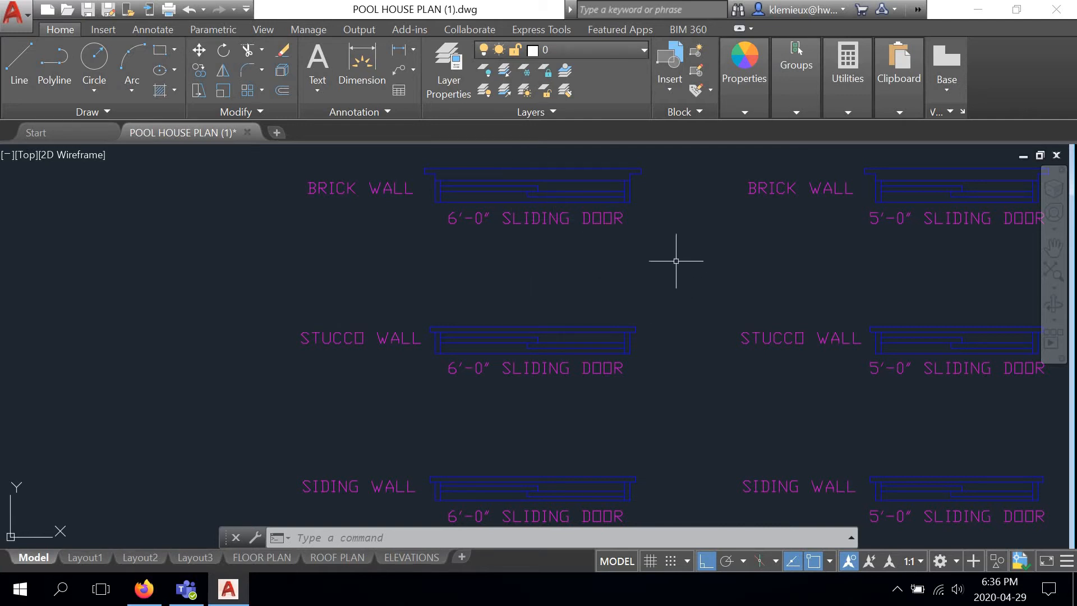
Step: Copy the stucco wall 6'-0" sliding door symbol, with Ortho off, into the open area below the floor plan's right wing
left_click(655, 293)
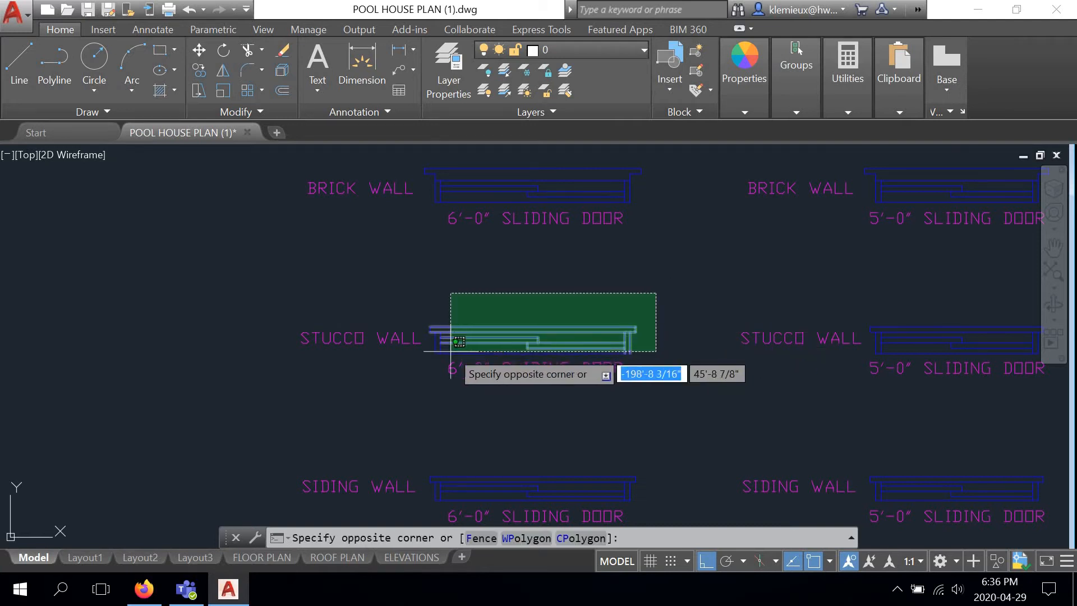
left_click(425, 360)
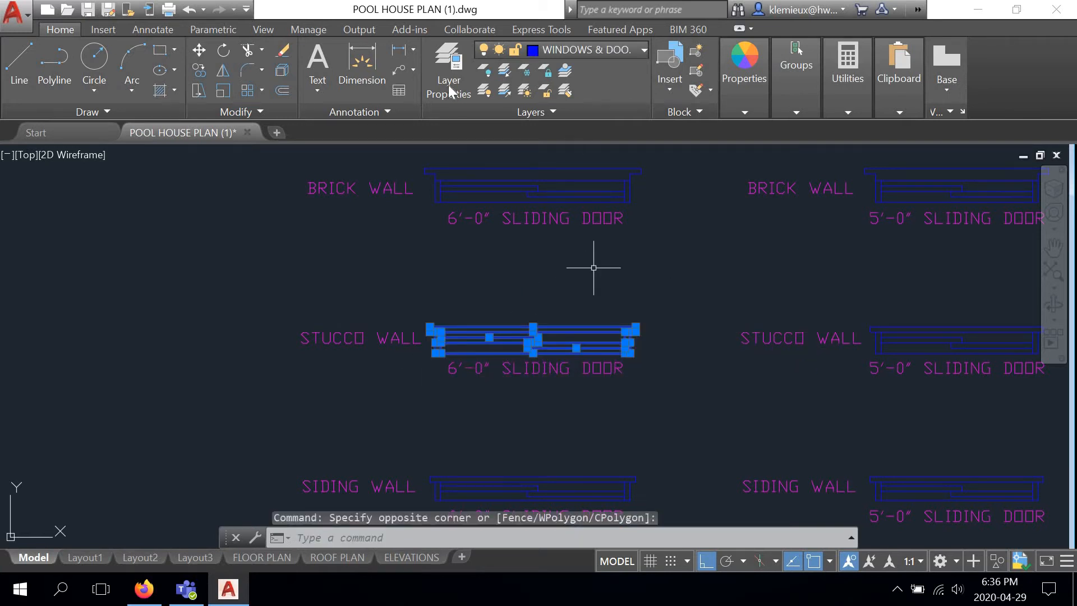
left_click(198, 70)
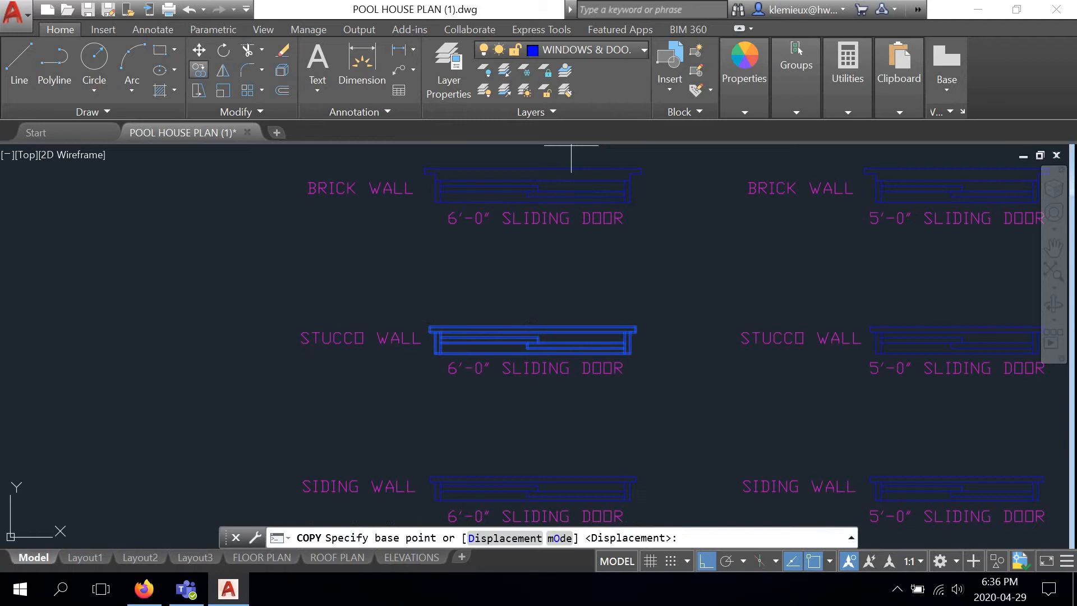
left_click(514, 341)
scroll(514, 342, "down", 6)
mouse_move(355, 361)
middle_mouse_down()
mouse_move(291, 355)
mouse_move(700, 284)
middle_mouse_up()
key("F8")
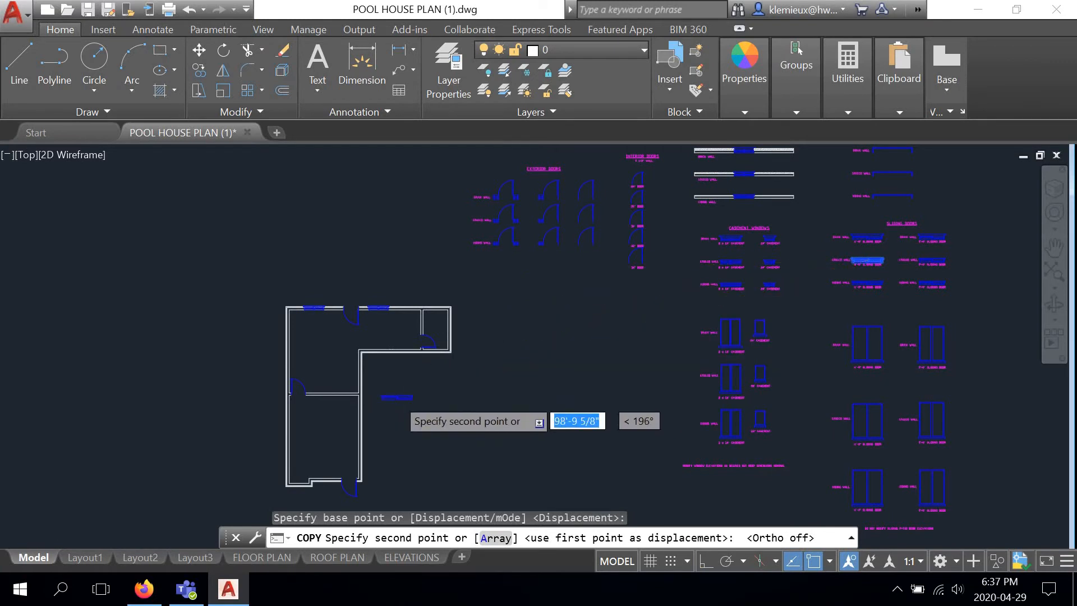
scroll(398, 396, "up", 2)
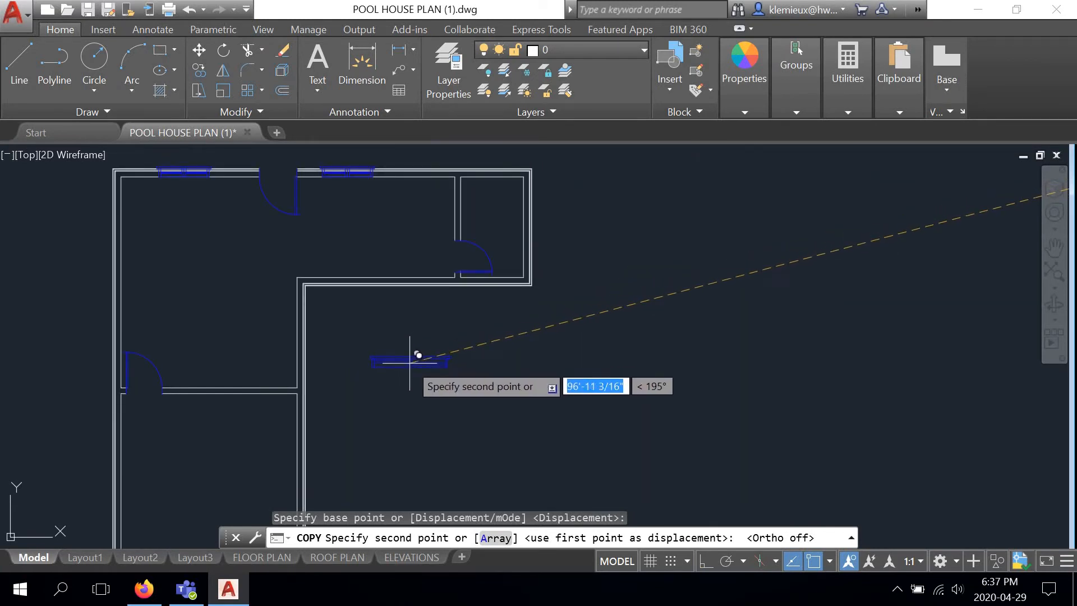
left_click(409, 362)
right_click(493, 349)
left_click(502, 351)
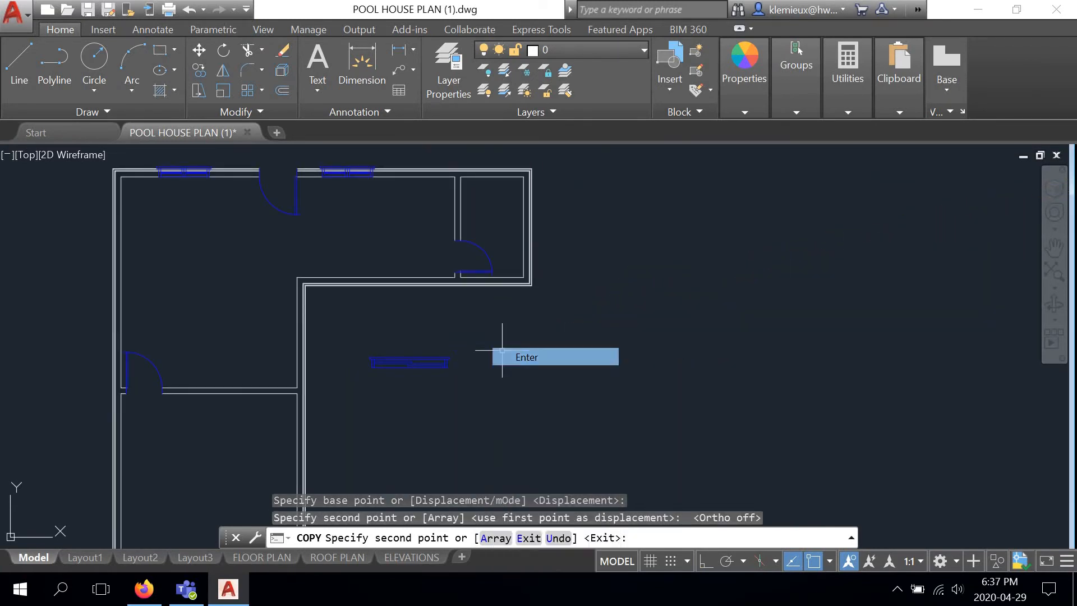
Step: Turn Ortho on and group all the lines of the copied 6'-0" sliding door symbol
left_click(706, 561)
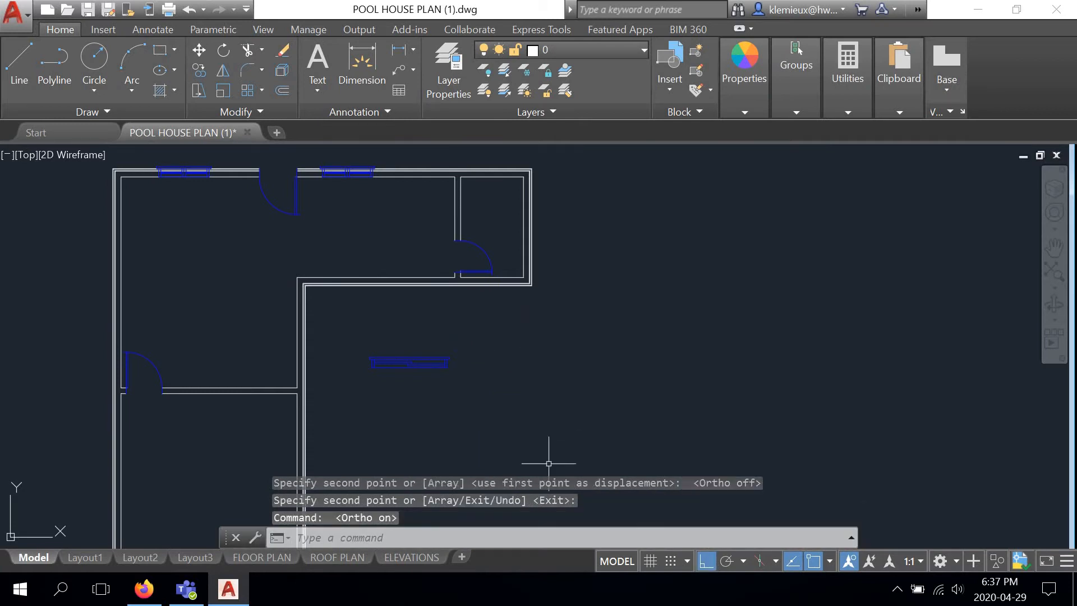
scroll(376, 367, "up", 2)
scroll(417, 363, "up", 3)
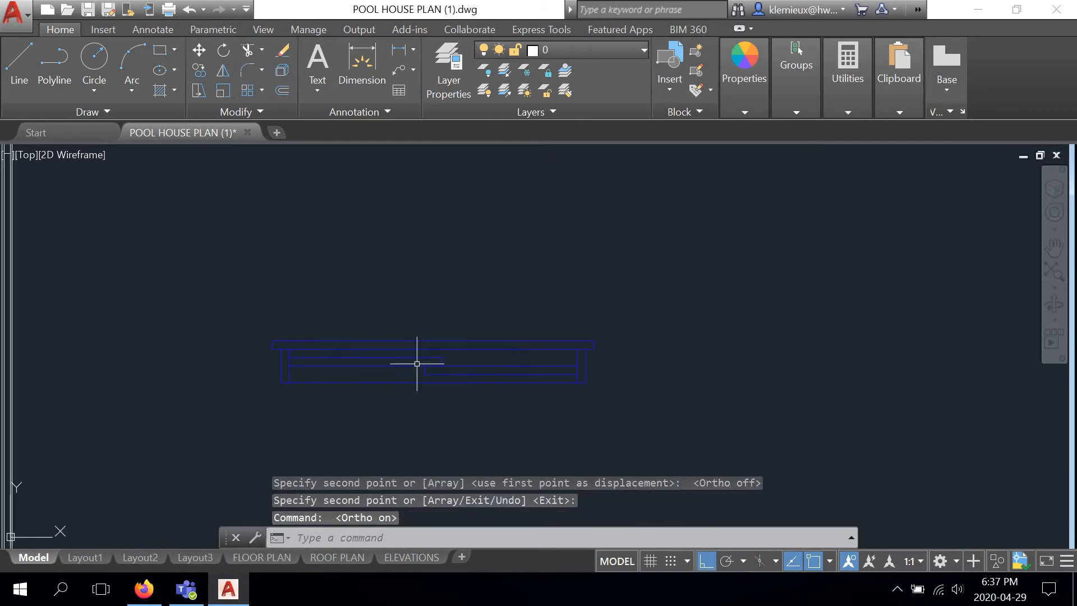
scroll(653, 305, "down", 1)
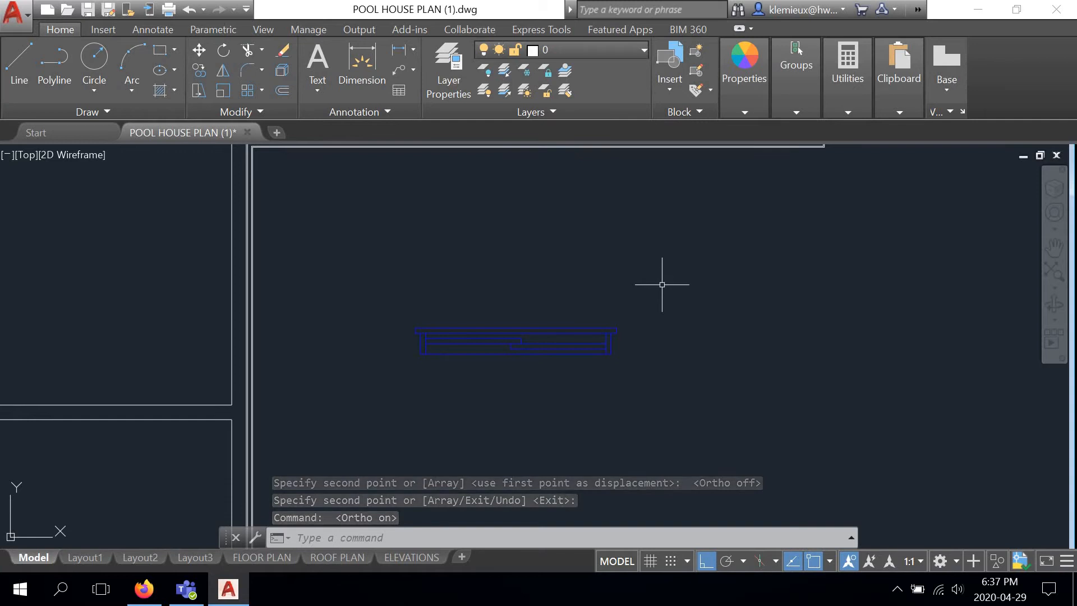
left_click(548, 326)
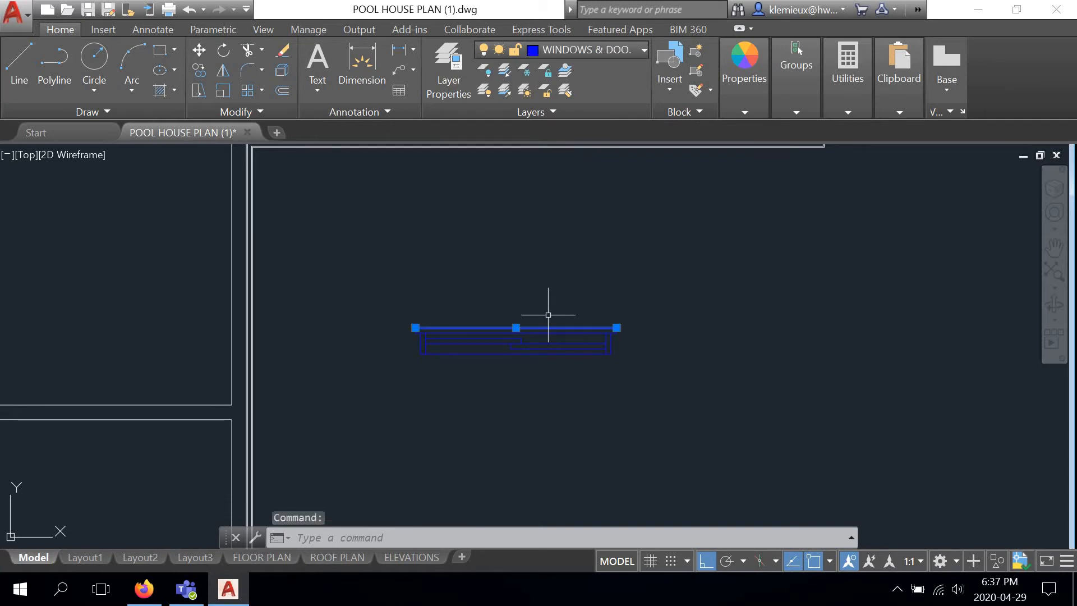
left_click(669, 296)
left_click(377, 392)
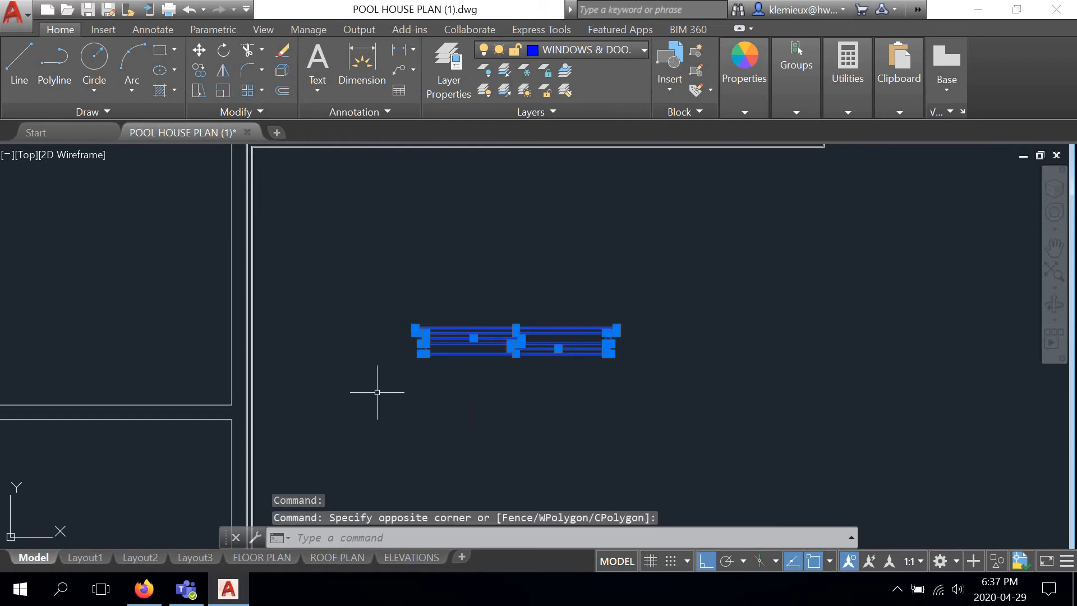
left_click(798, 113)
left_click(787, 143)
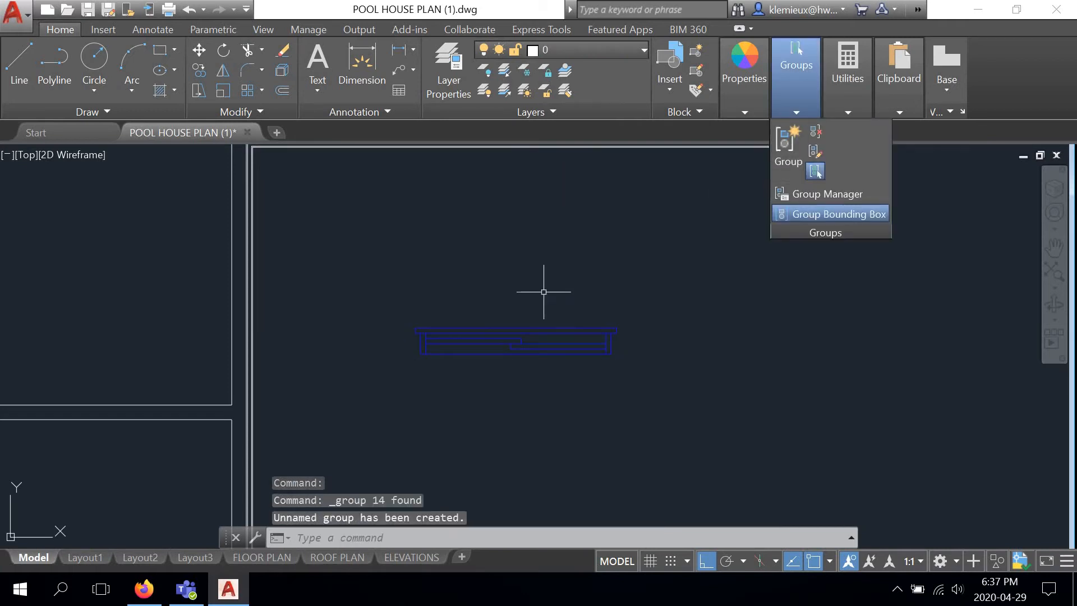
Step: Rotate the sliding door group 270° about the upper-right corner of its sill so it stands vertically
left_click(223, 54)
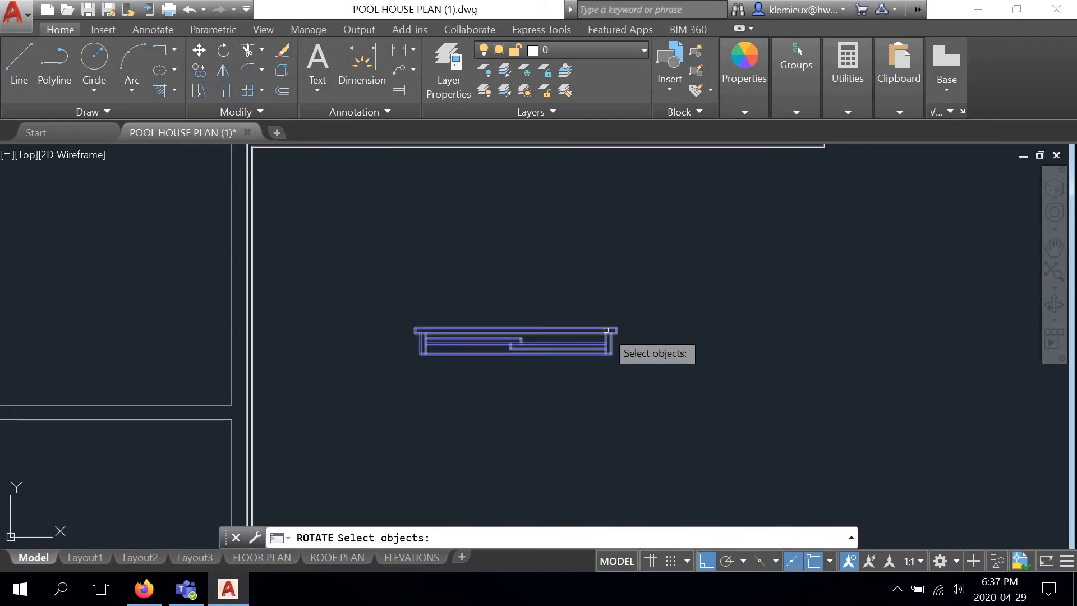
left_click(589, 330)
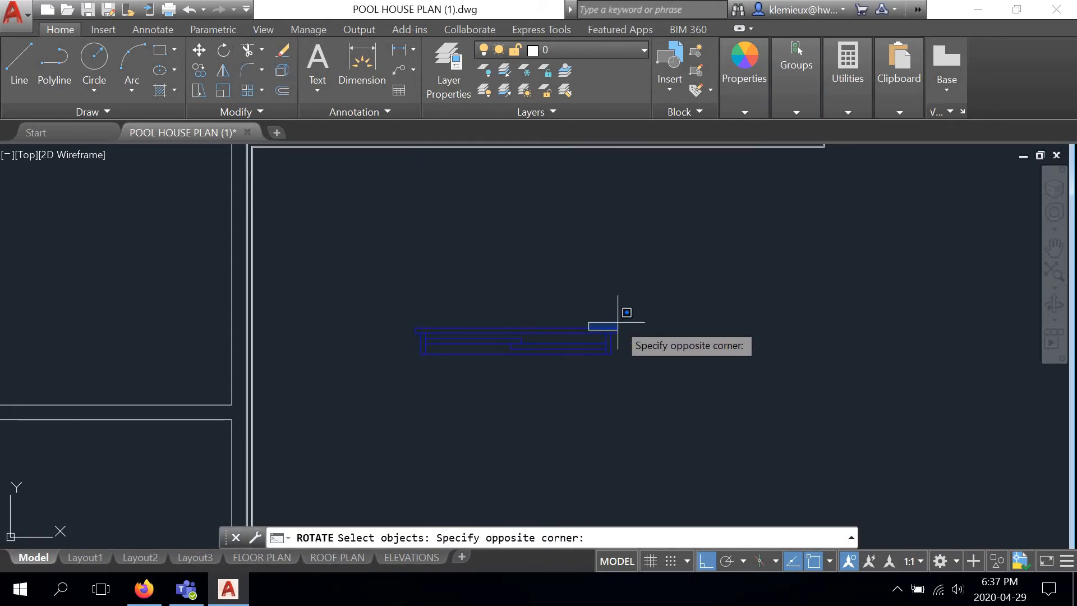
left_click(617, 323)
left_click(617, 325)
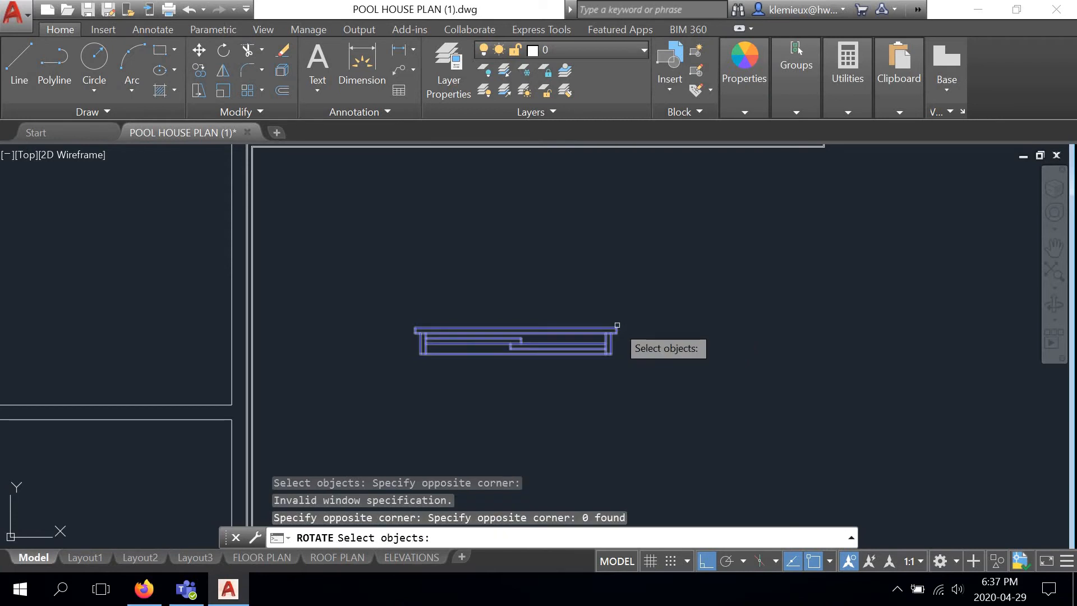
left_click(617, 326)
key("Return")
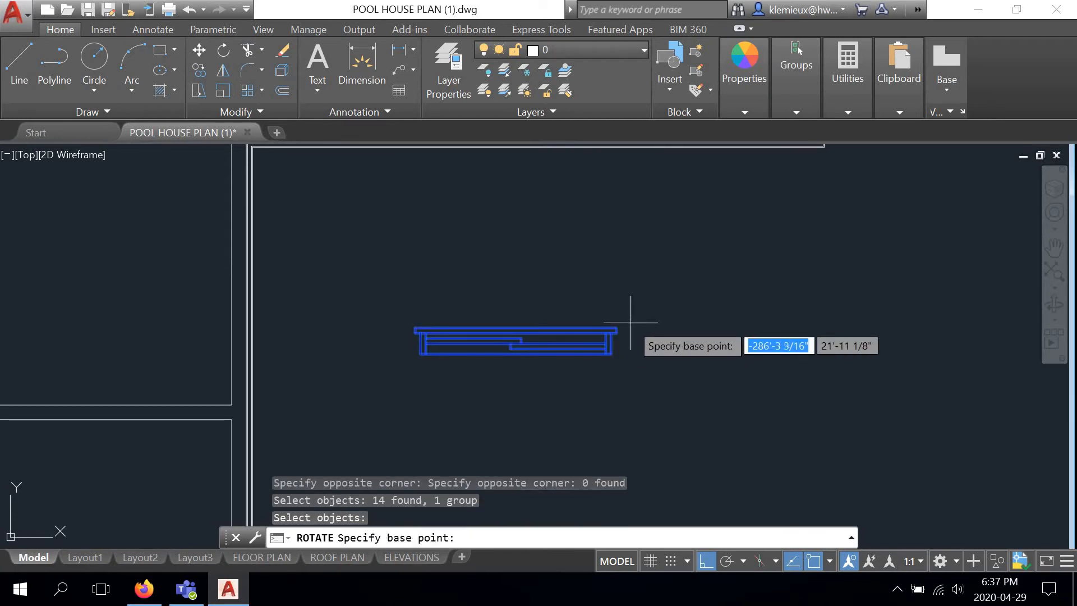
left_click(617, 326)
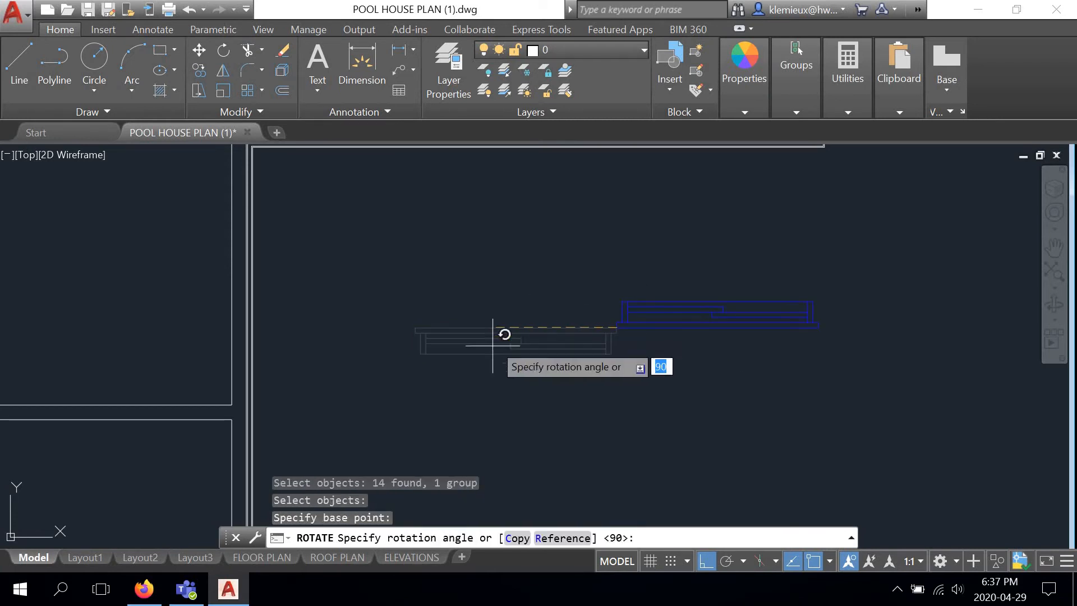
middle_click_drag(637, 383, 579, 442)
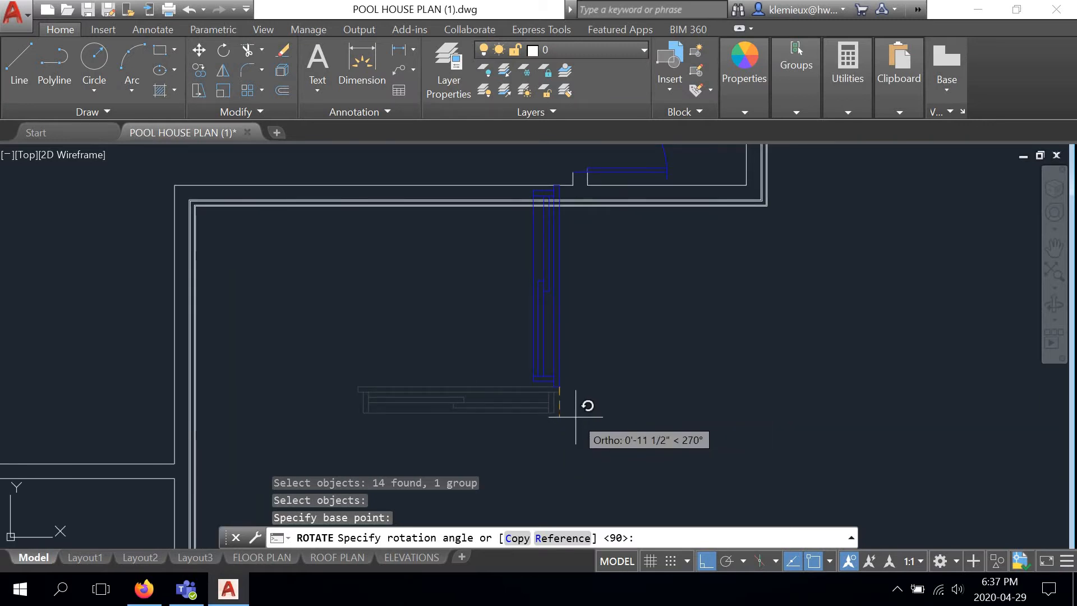
left_click(575, 417)
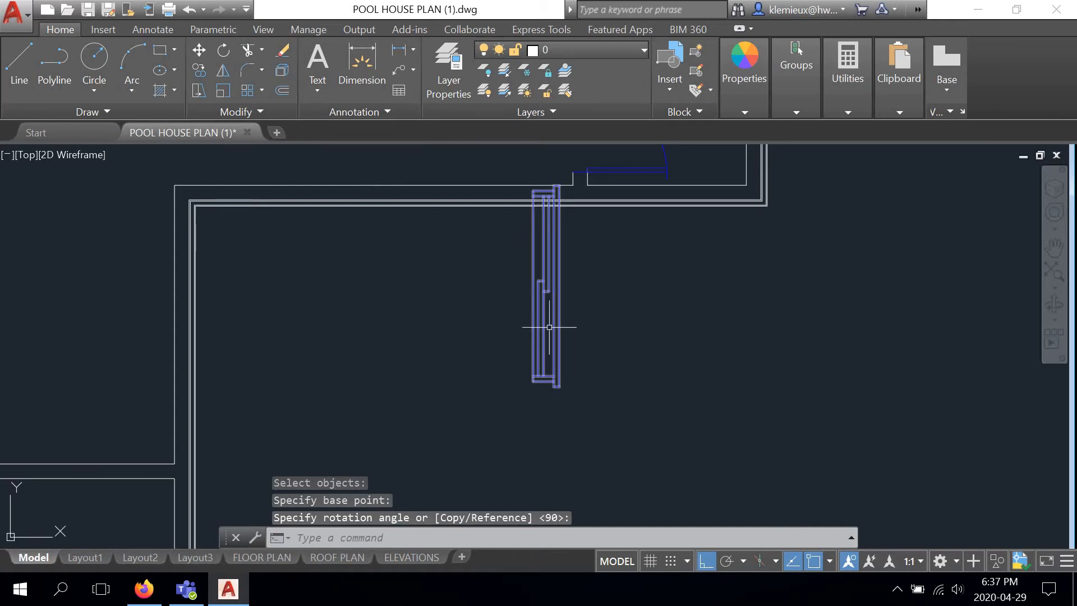
Step: Add a centerline between the upper line of the interior partition and the outermost line of the right wing's lower exterior wall
middle_click_drag(306, 319, 541, 311)
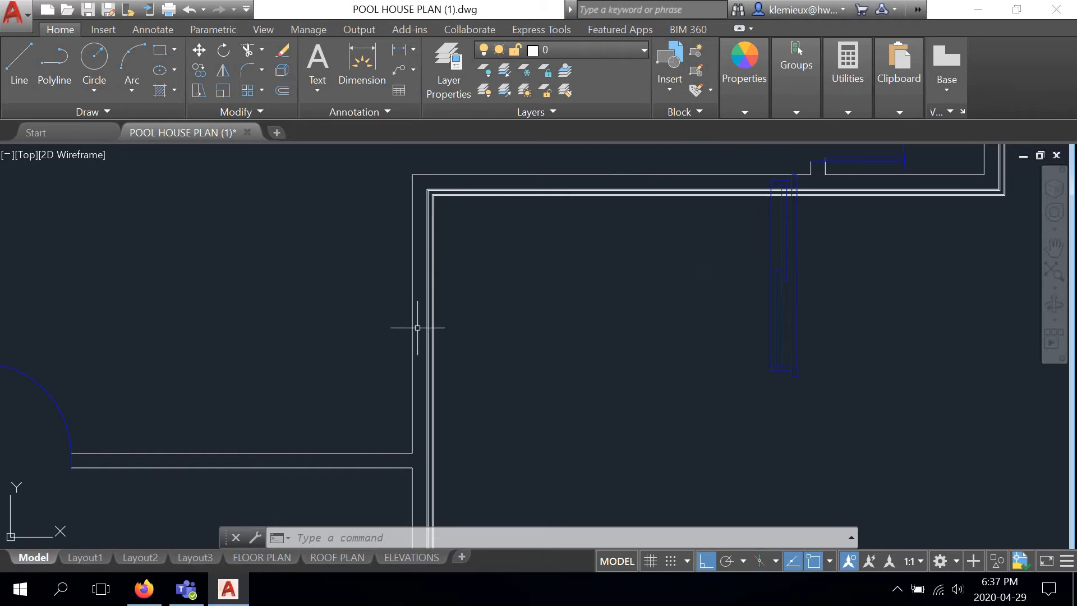
middle_click_drag(488, 329, 561, 349)
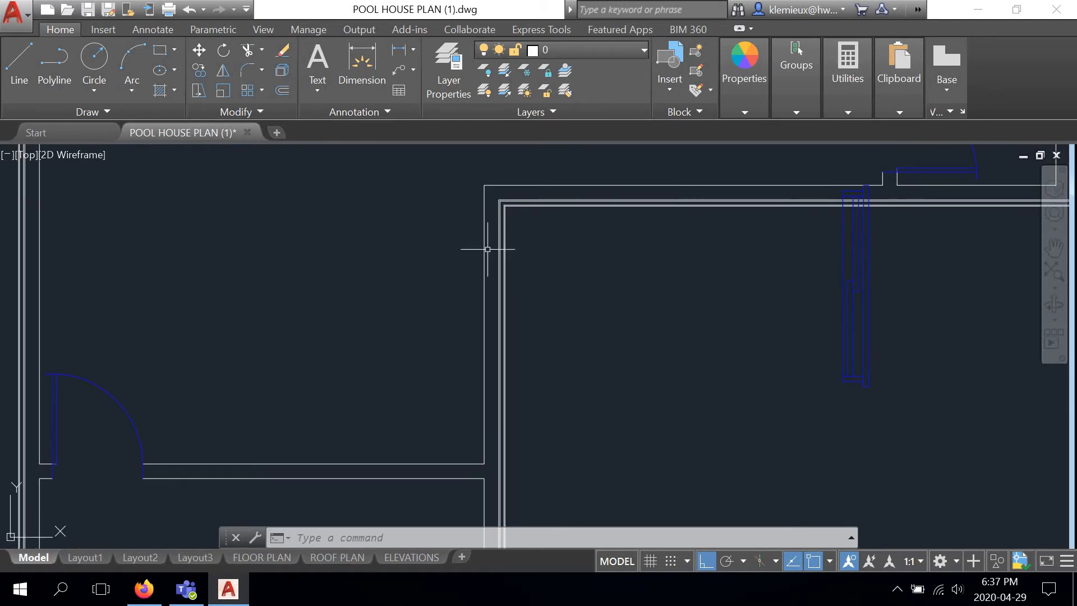
left_click(153, 31)
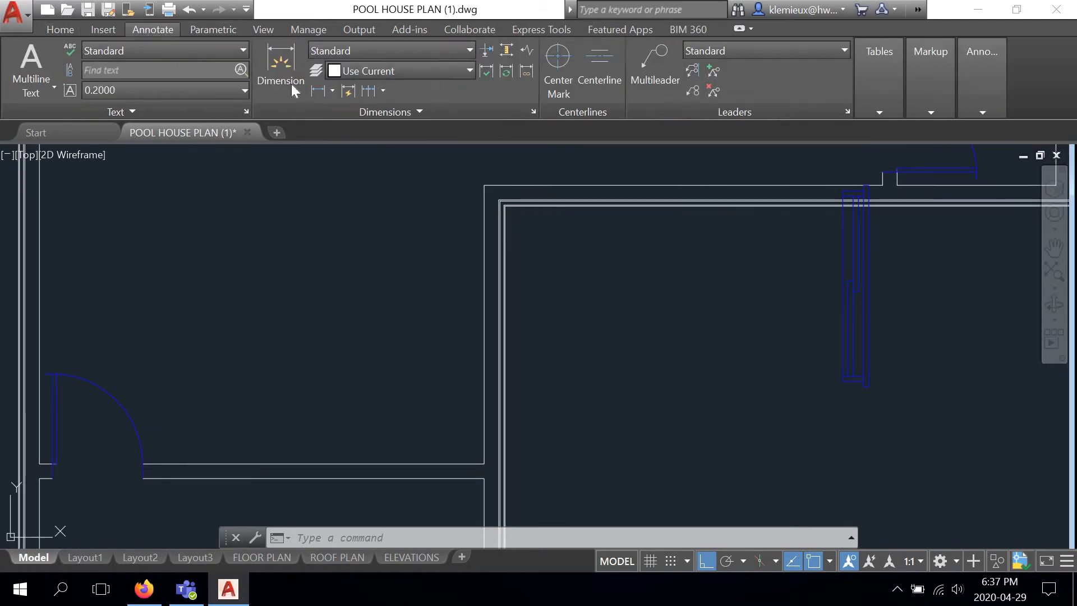
left_click(600, 62)
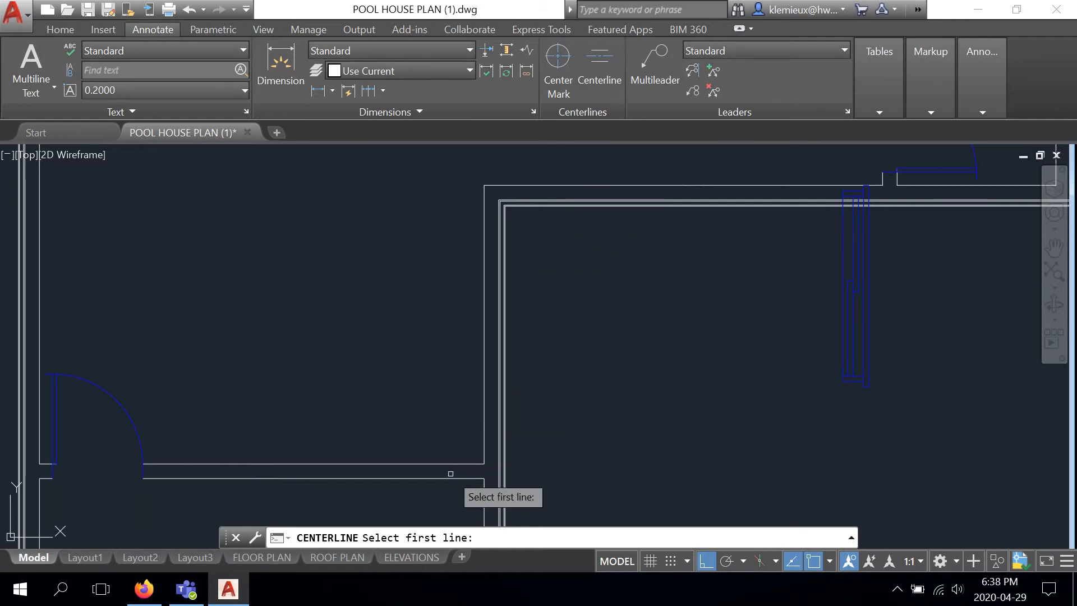
scroll(452, 466, "up", 2)
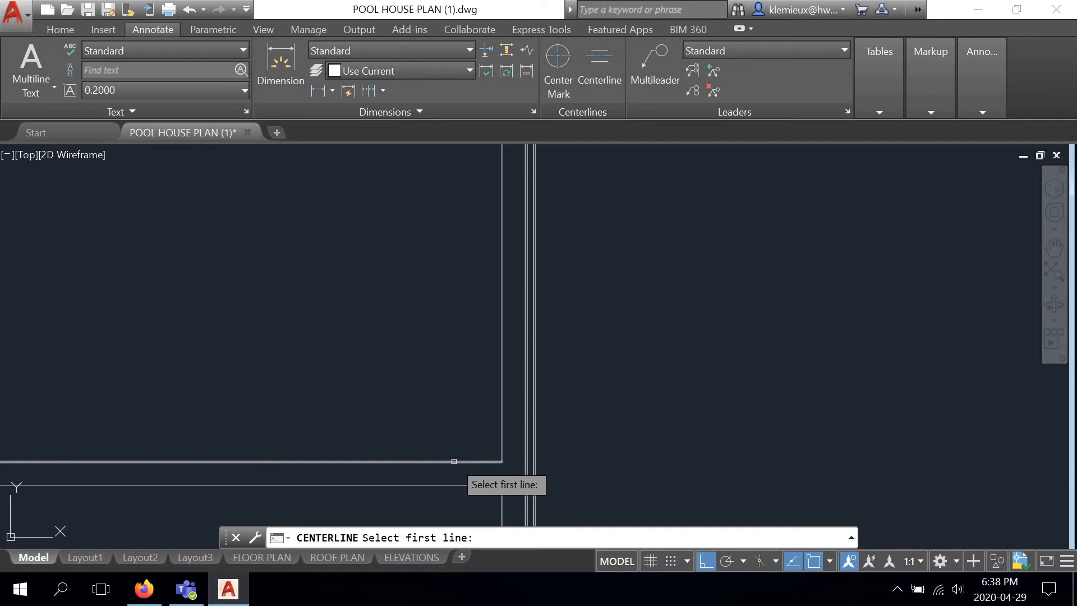
left_click(454, 461)
scroll(453, 461, "down", 3)
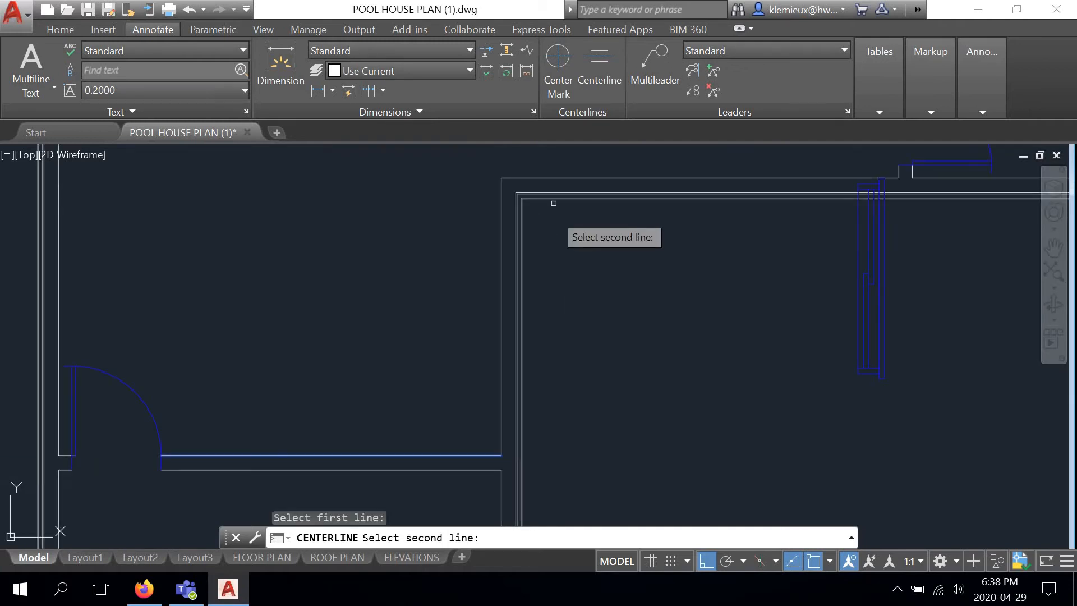
scroll(537, 212, "up", 3)
scroll(528, 250, "up", 2)
scroll(486, 269, "up", 2)
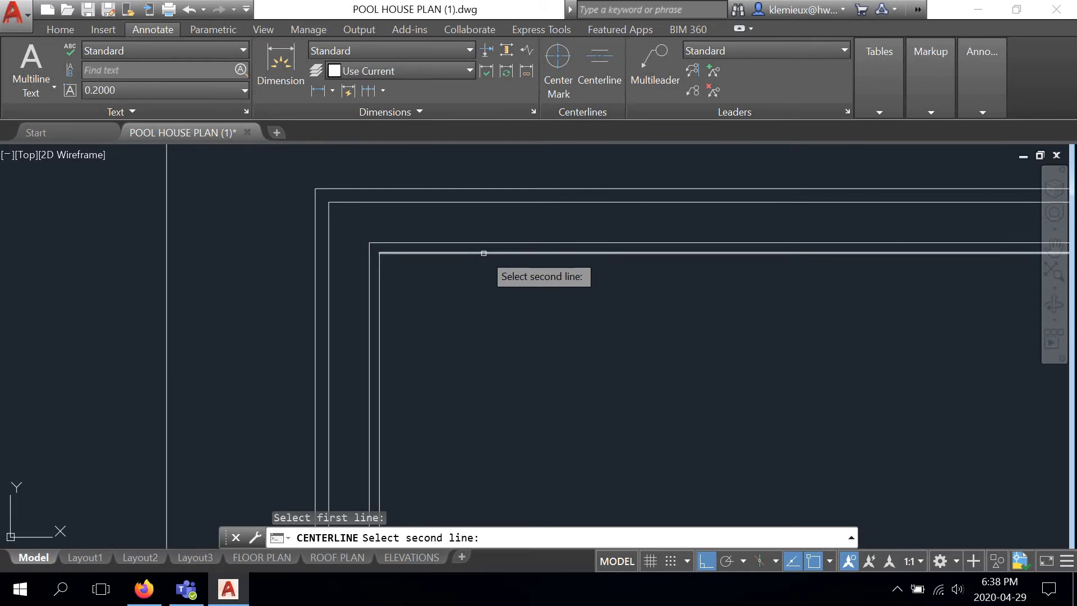
left_click(484, 253)
scroll(483, 255, "down", 3)
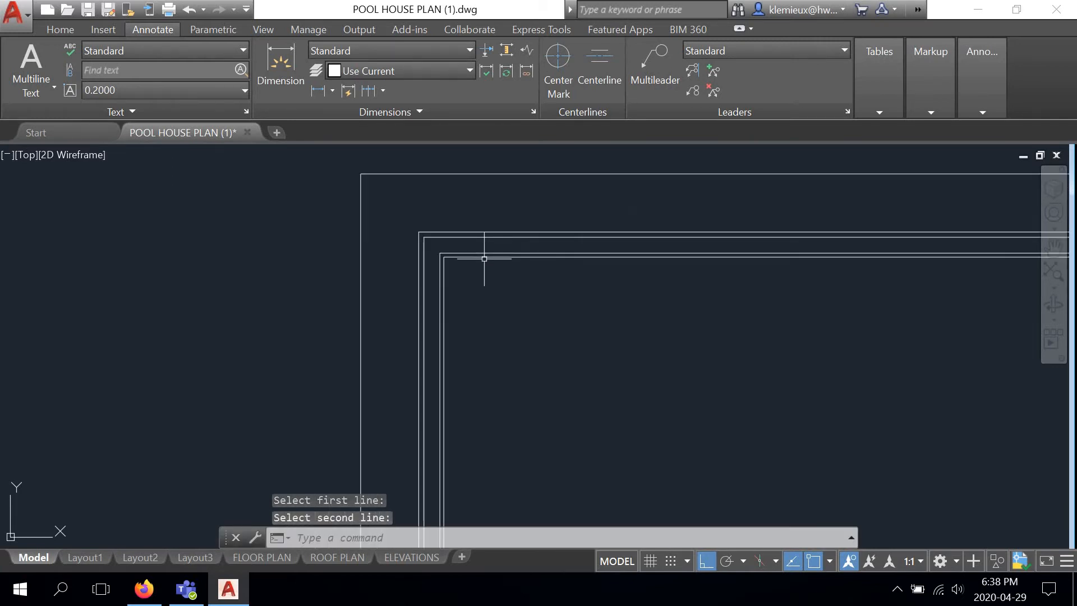
scroll(484, 259, "down", 2)
middle_click_drag(488, 305, 493, 240)
scroll(480, 292, "up", 2)
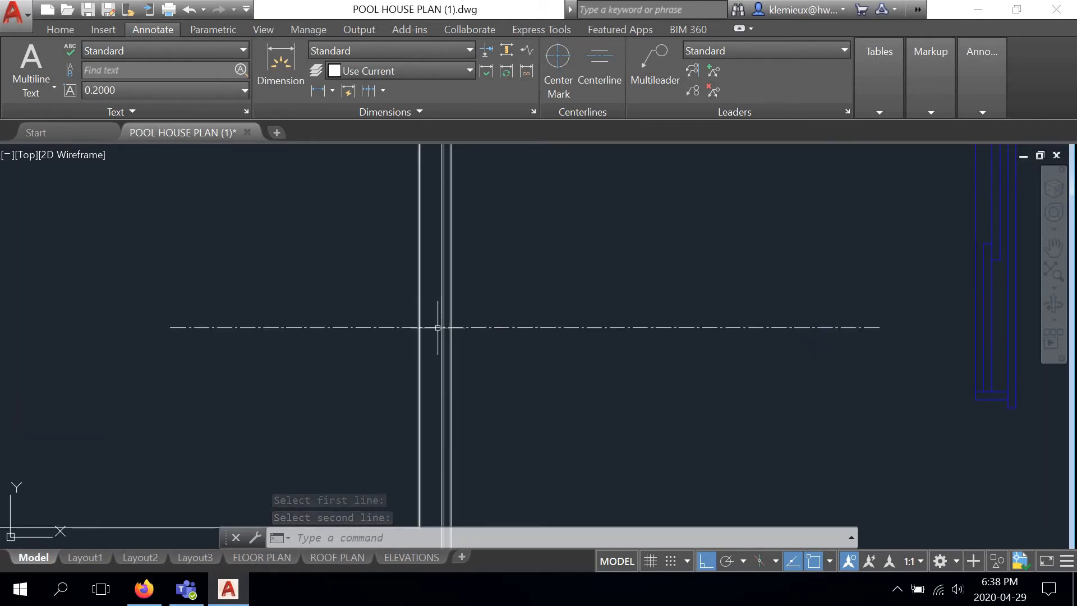
scroll(484, 319, "down", 3)
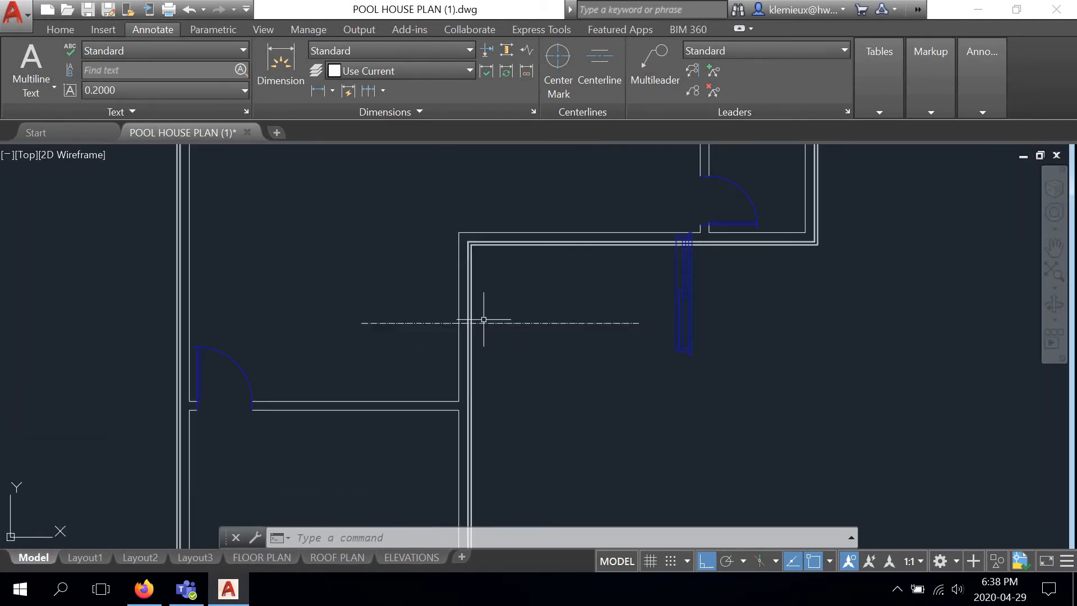
Step: Move the sliding door group from the midpoint of its interior edge to the intersection of the centerline and the vertical wall's inner line
scroll(486, 317, "up", 2)
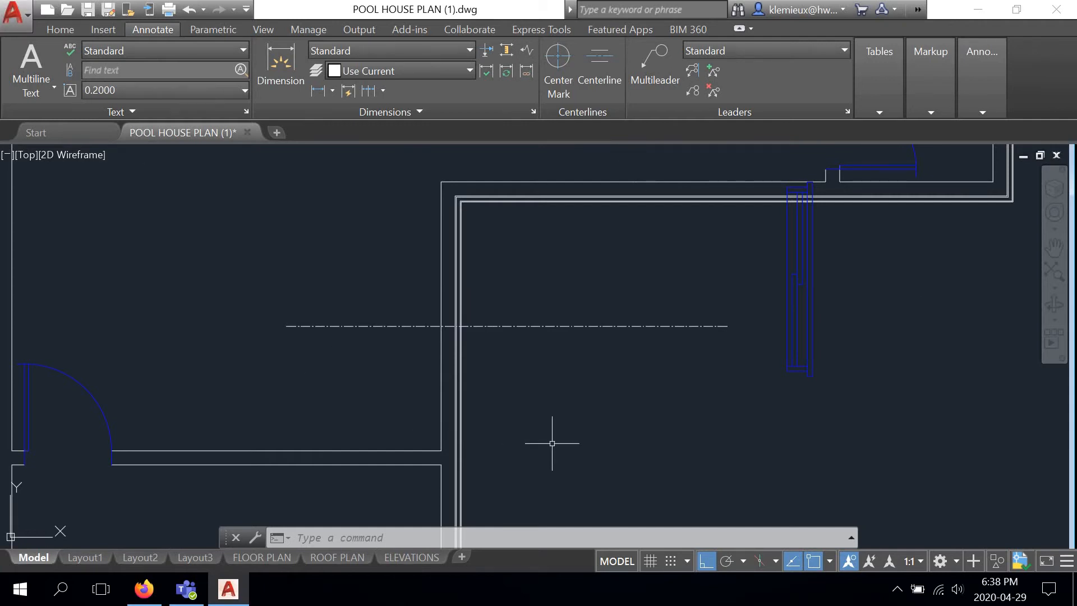
left_click(59, 30)
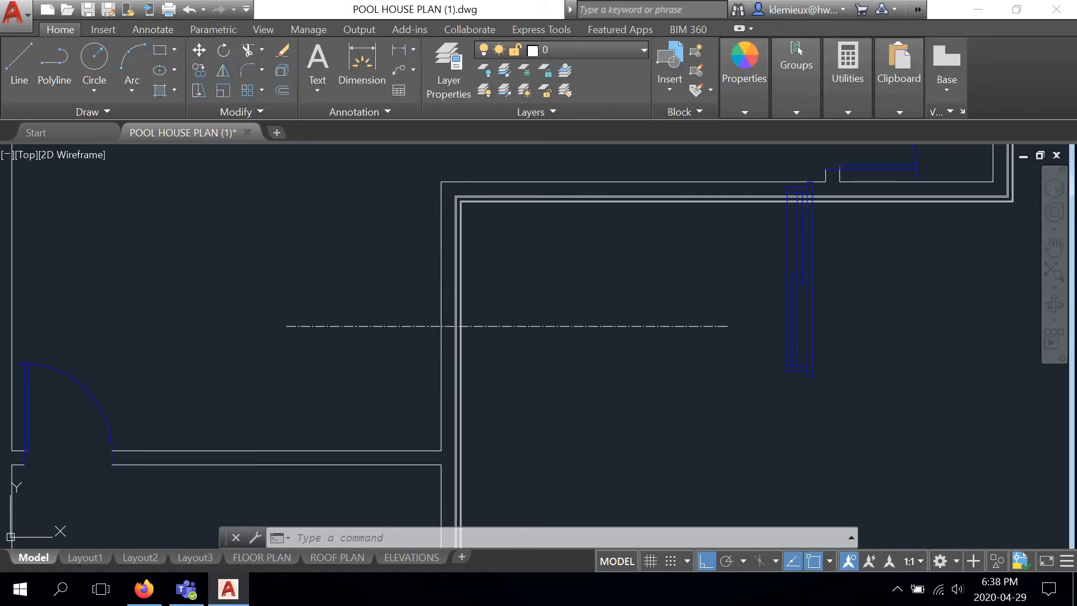
left_click(812, 258)
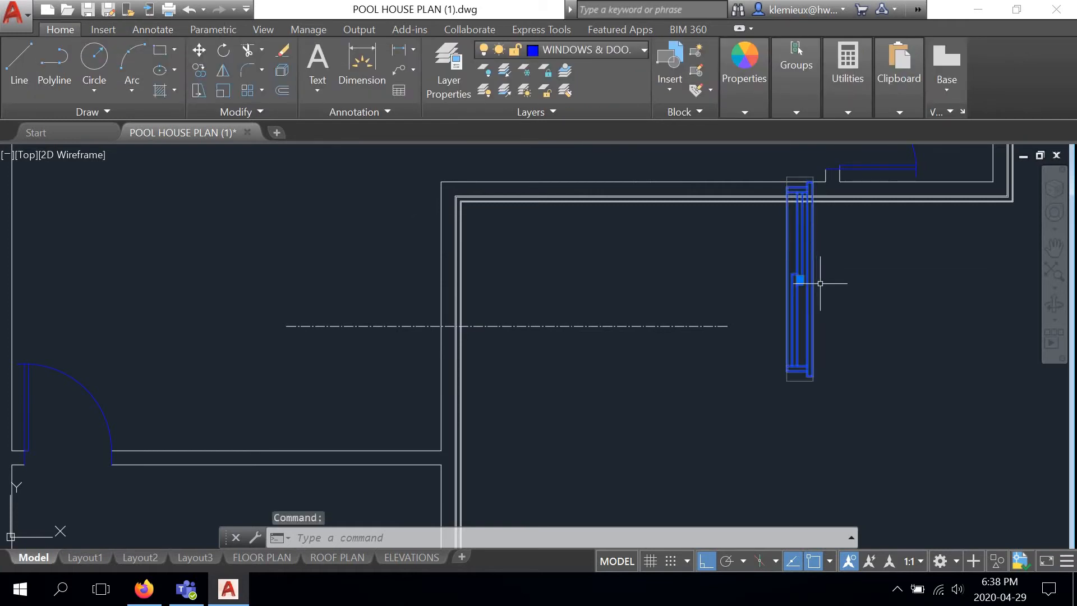
left_click(199, 50)
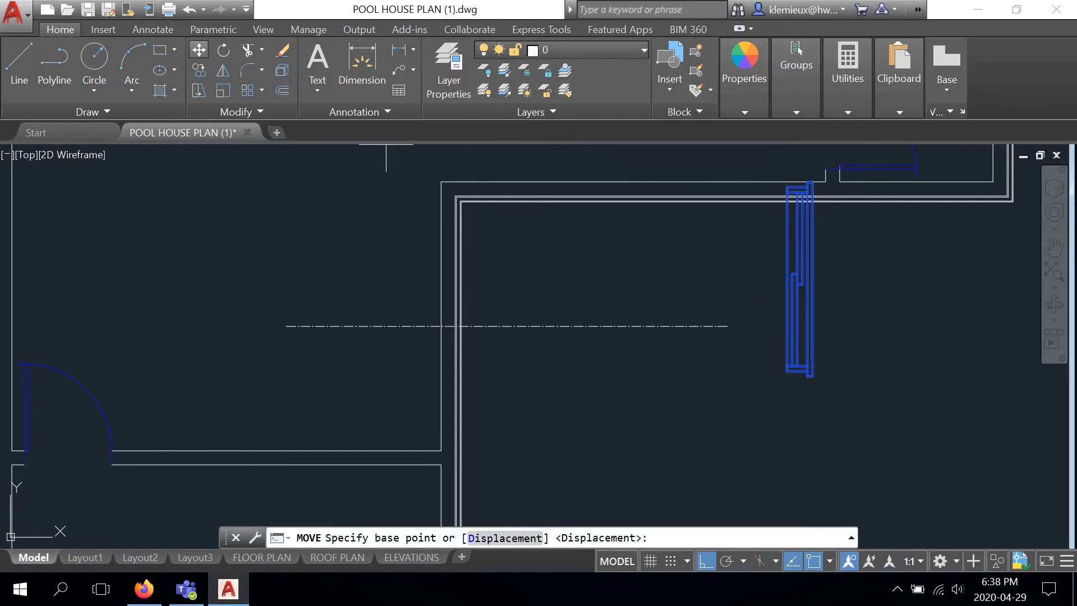
scroll(788, 294, "up", 5)
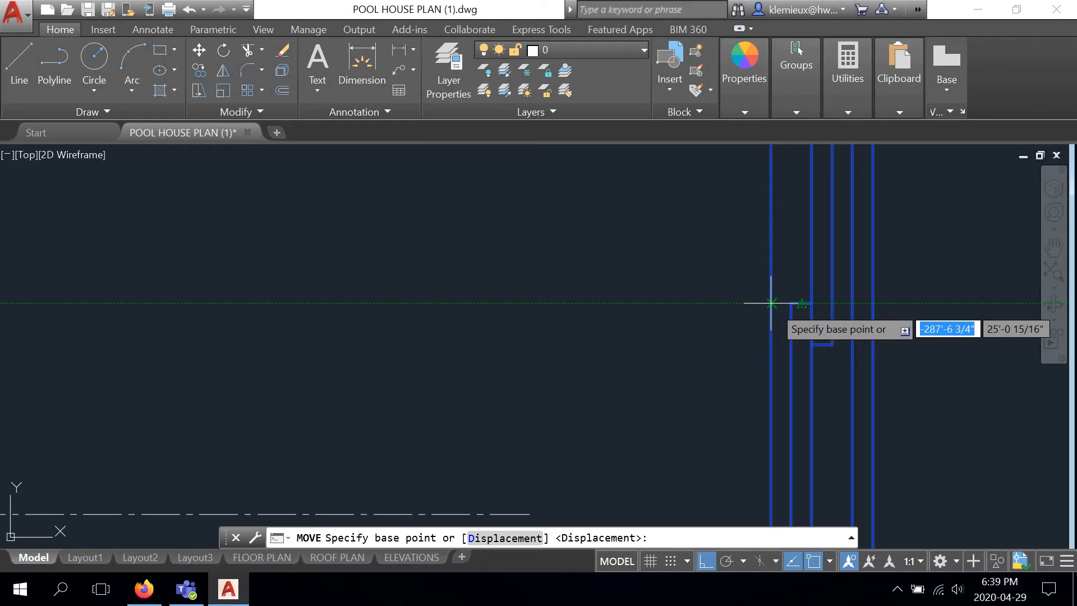
left_click(771, 303)
scroll(718, 314, "down", 3)
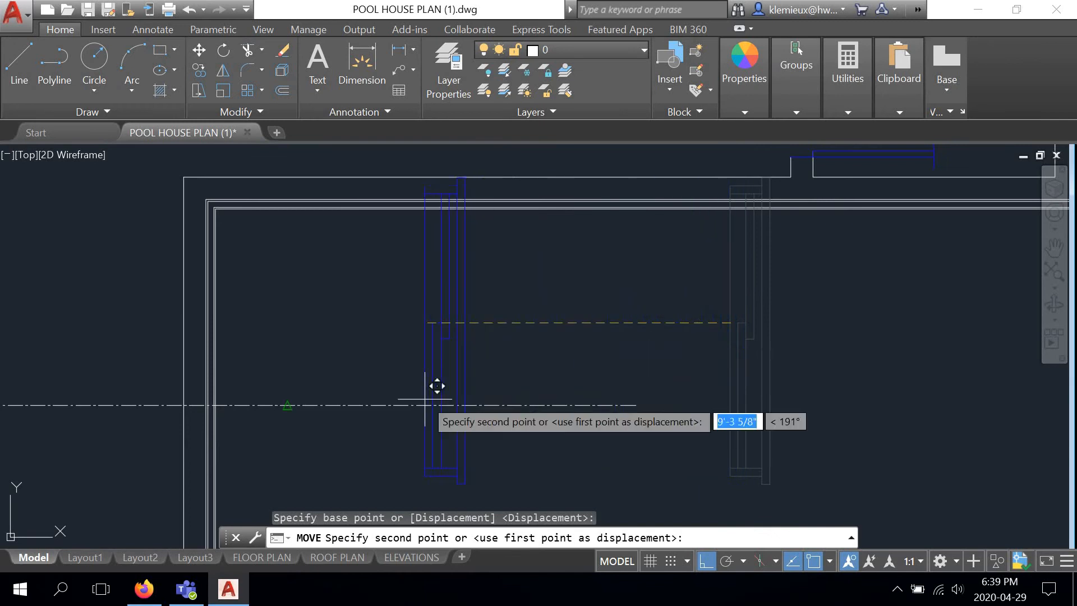
scroll(596, 331, "up", 5)
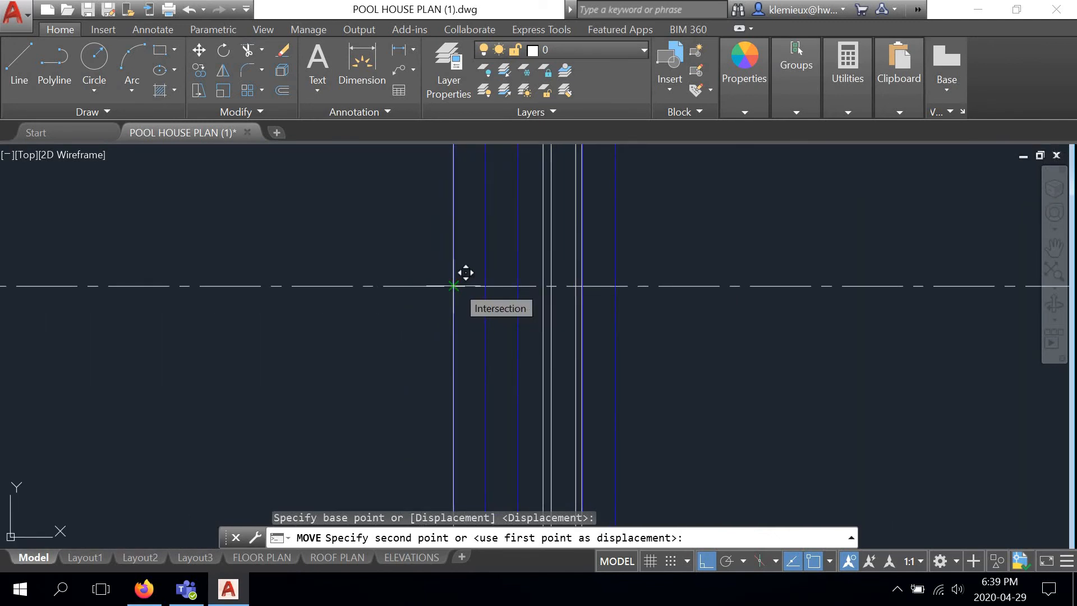
left_click(455, 289)
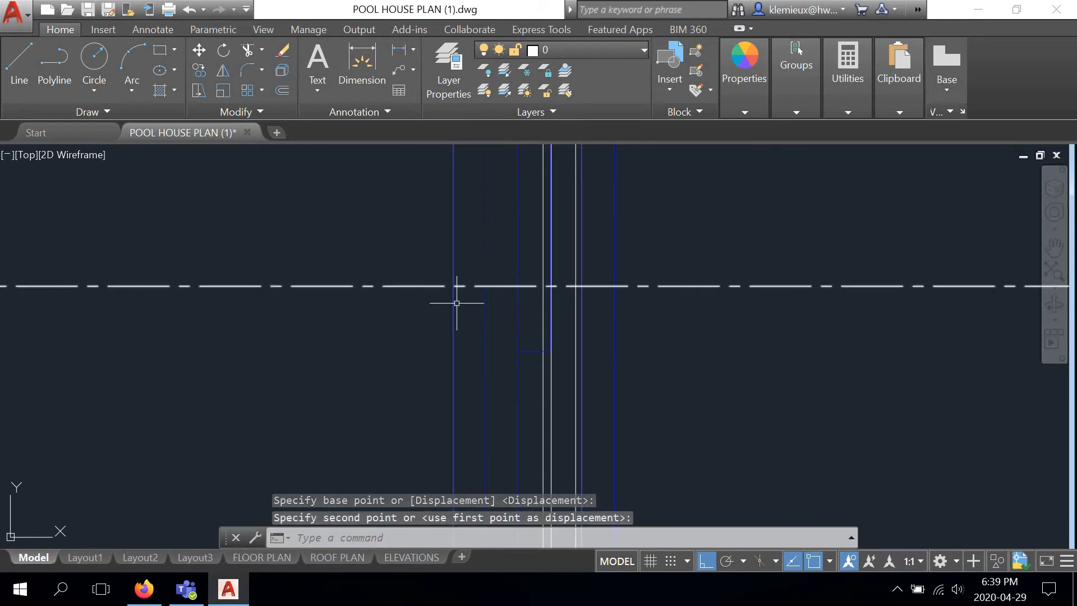
scroll(456, 367, "down", 4)
scroll(472, 242, "up", 5)
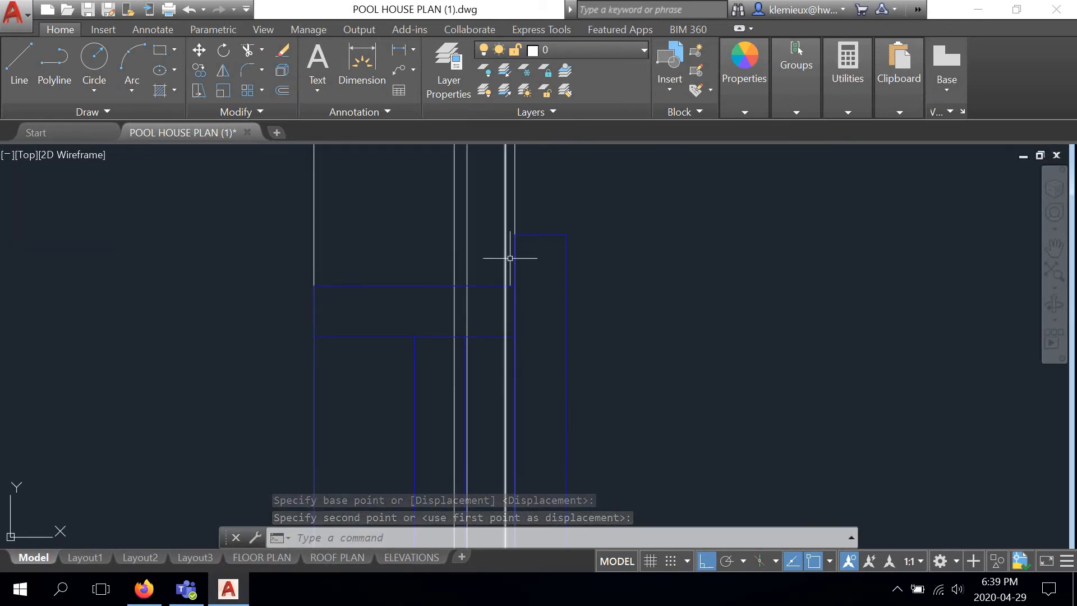
scroll(526, 232, "down", 2)
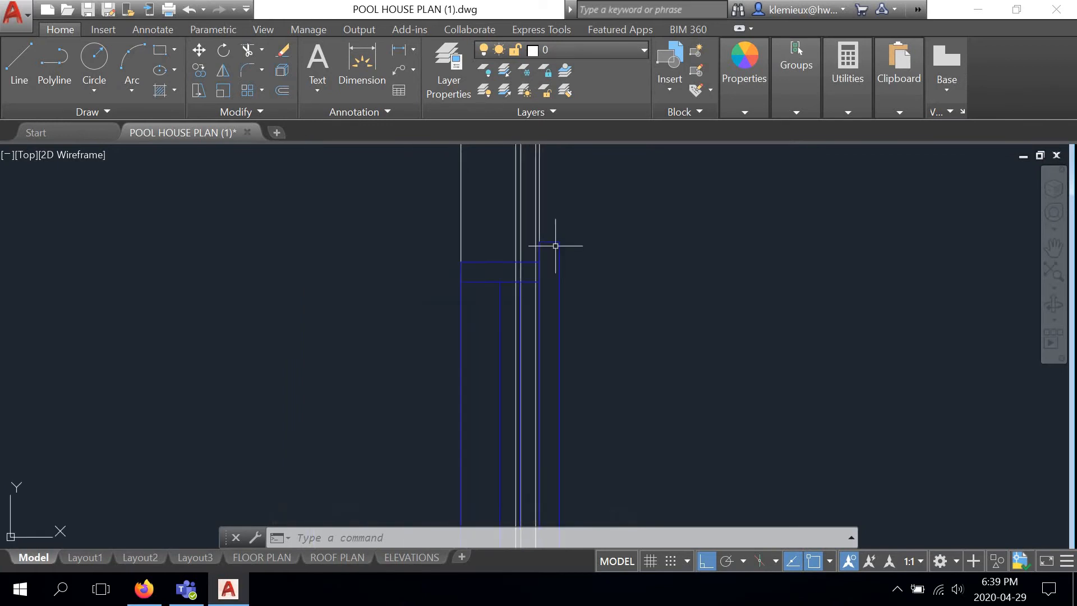
scroll(550, 281, "down", 3)
middle_click_drag(553, 291, 523, 240)
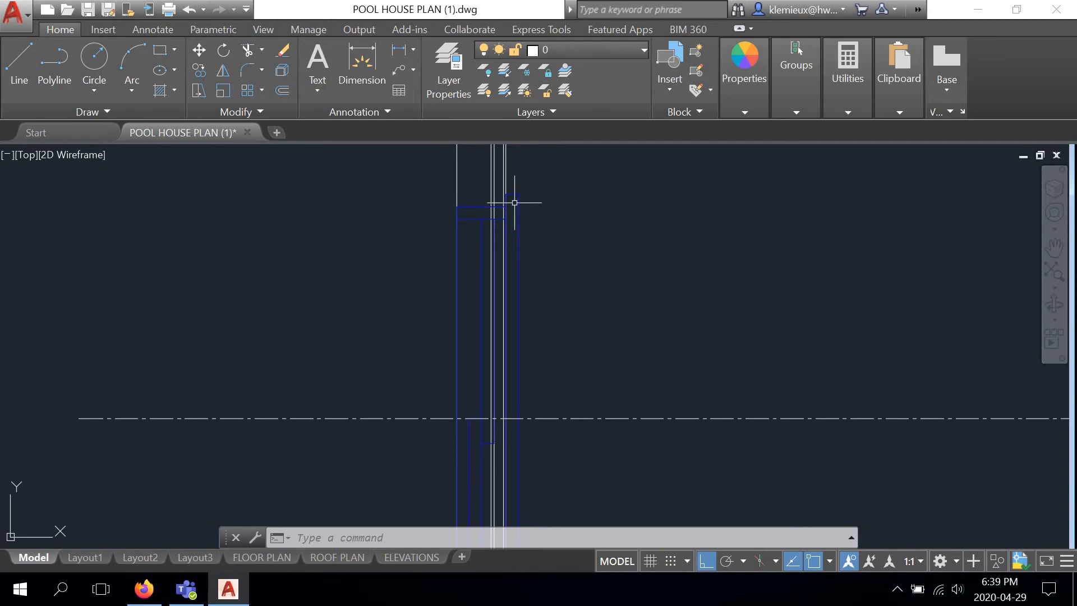
scroll(523, 223, "down", 3)
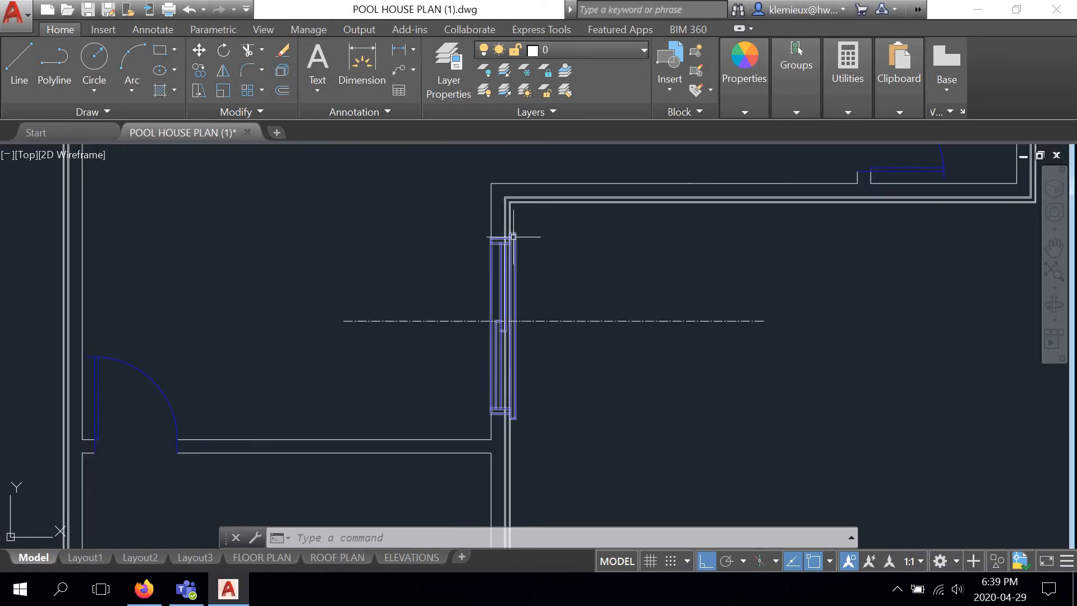
Step: Erase the centerline that crosses the 6'-0" sliding door in the vertical wall
scroll(517, 235, "up", 5)
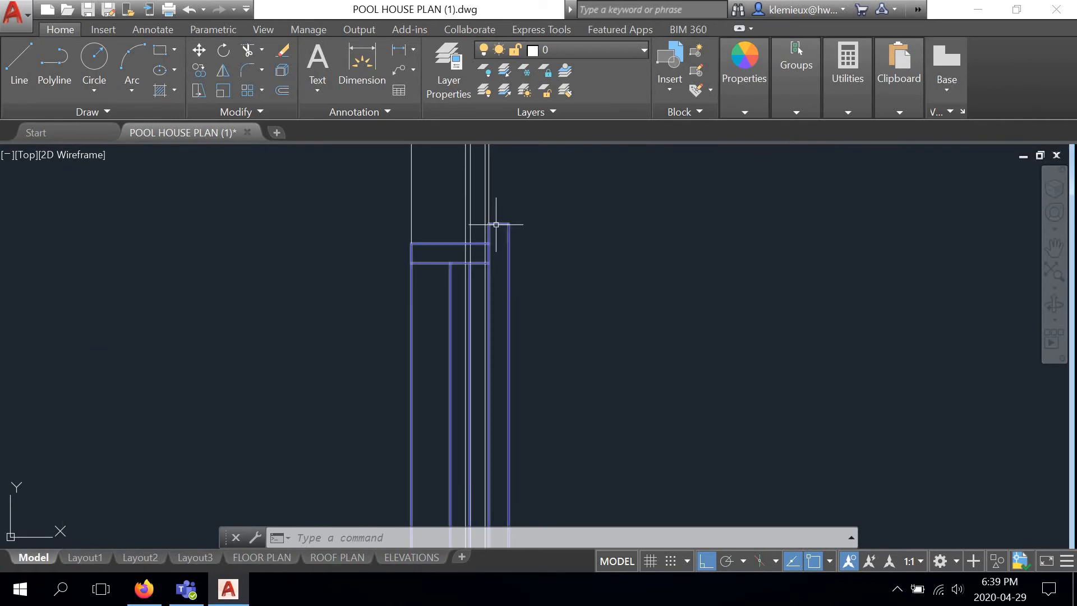
scroll(498, 226, "up", 3)
scroll(498, 219, "down", 3)
scroll(498, 218, "down", 5)
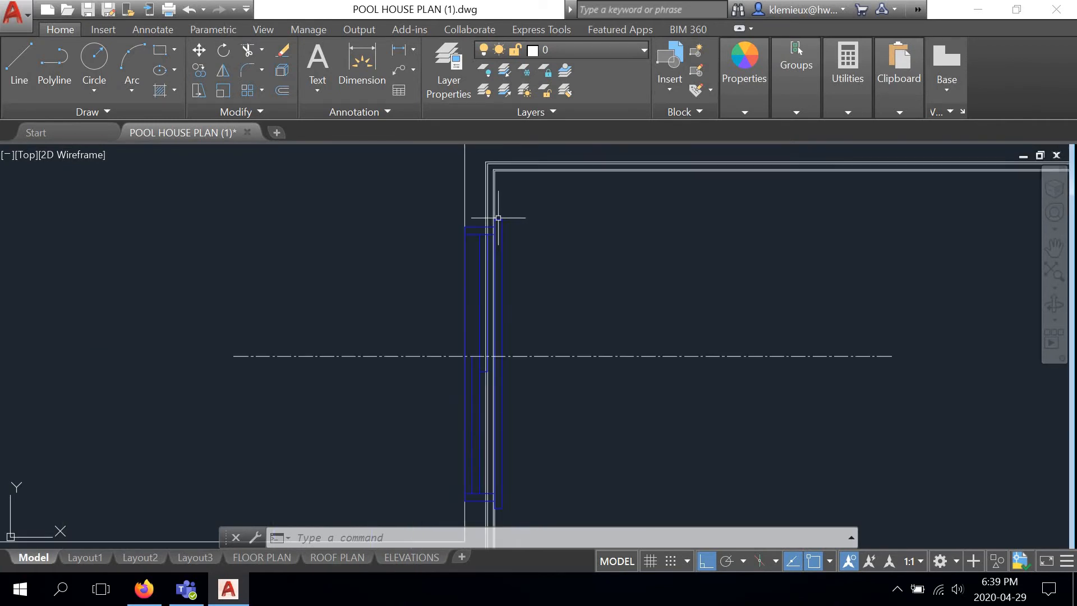
left_click(543, 303)
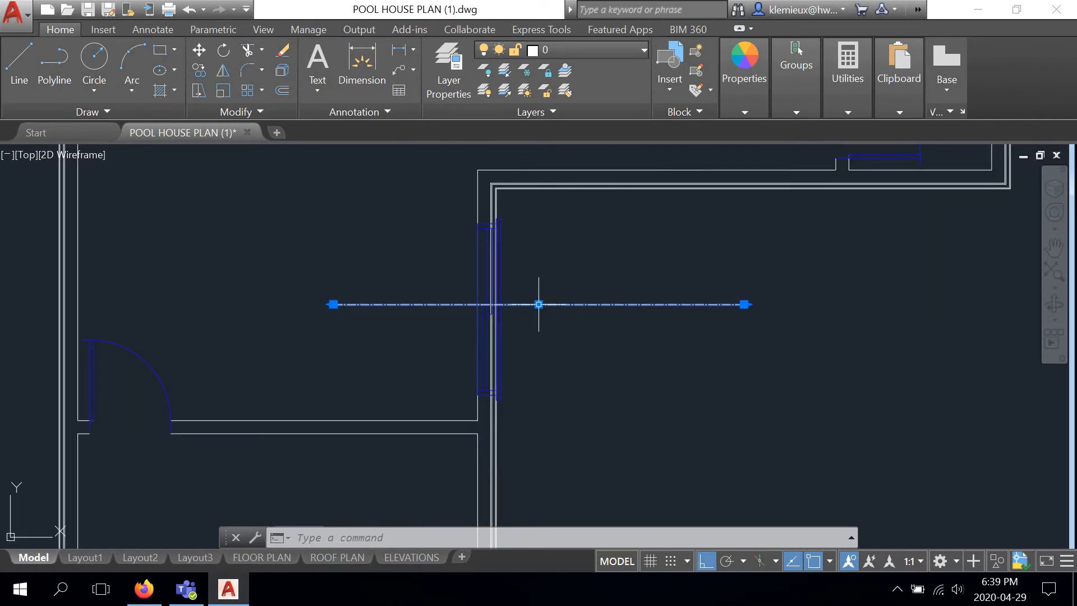
left_click(283, 49)
scroll(654, 384, "down", 3)
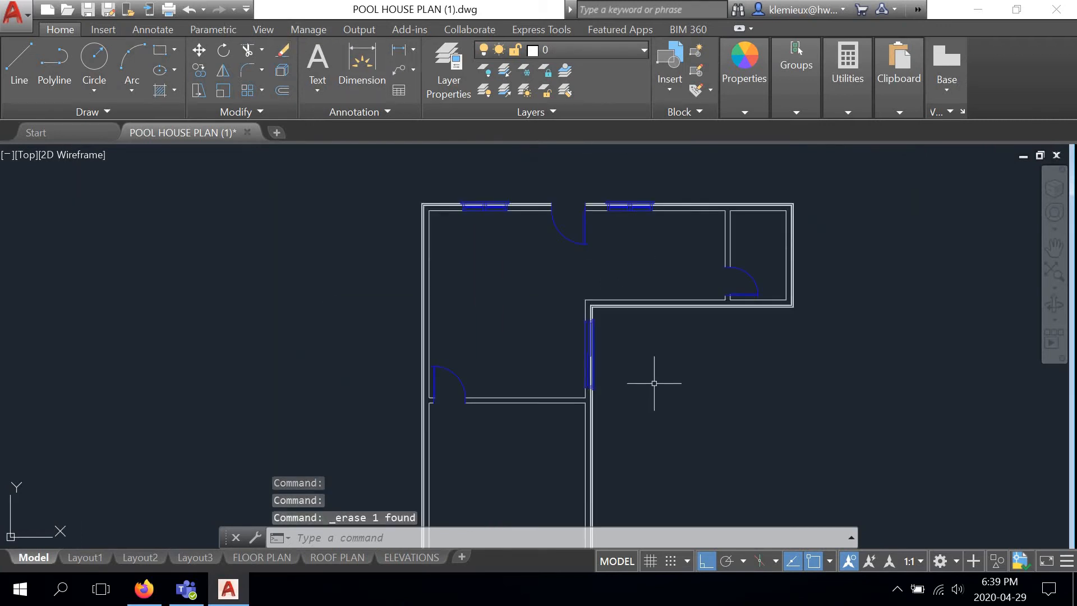
Step: Turn Ortho off and copy the single 24" stucco-wall casement window symbol to the empty space outside the floor plan's left wall
mouse_move(652, 382)
middle_mouse_down()
mouse_move(637, 303)
mouse_move(645, 258)
middle_mouse_up()
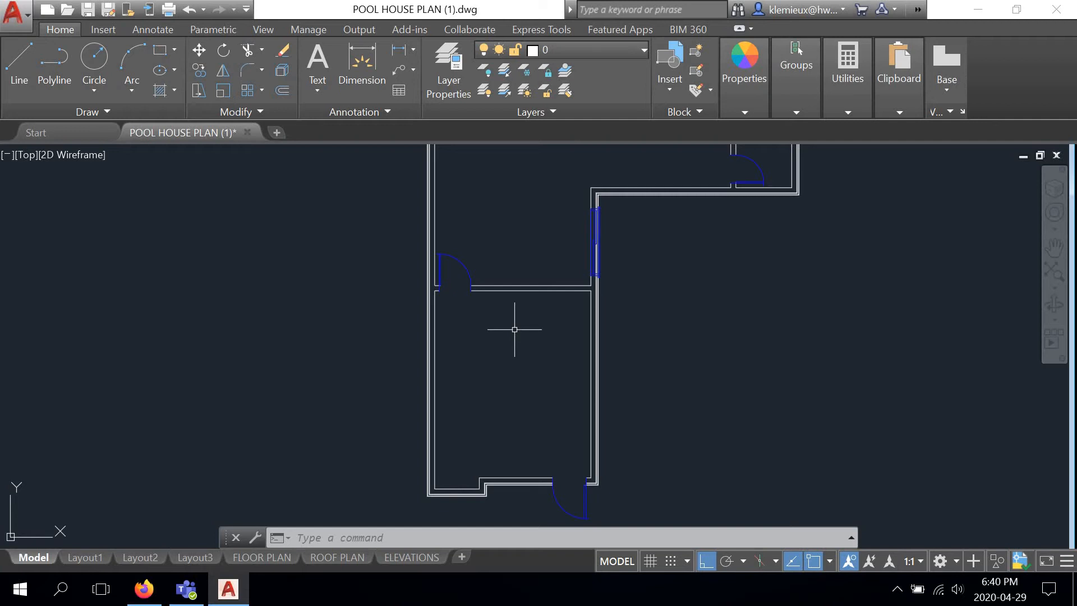
middle_click_drag(512, 364, 500, 457)
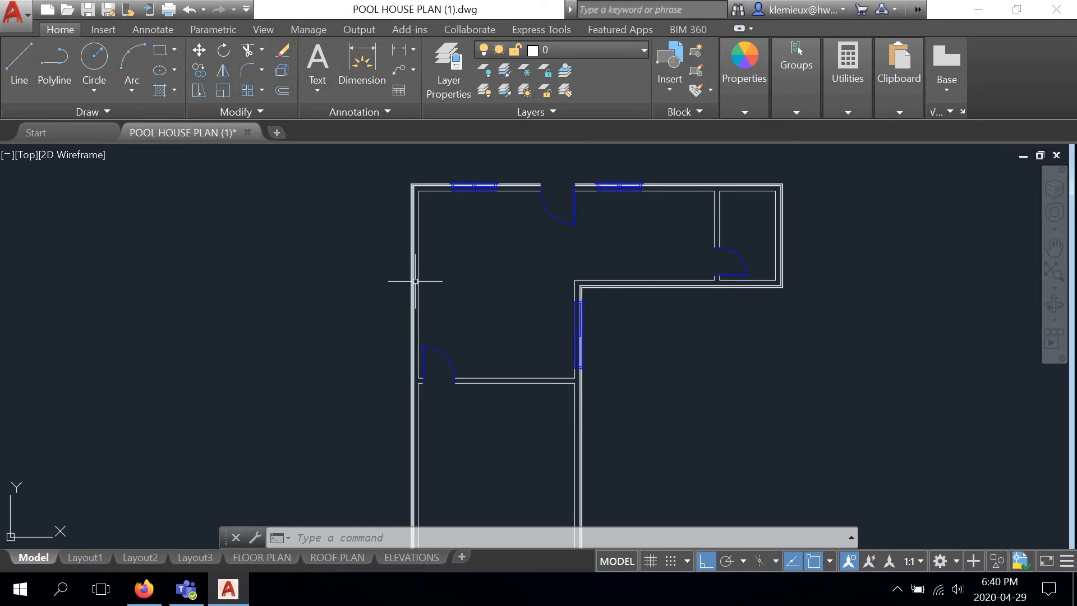
scroll(420, 279, "down", 2)
mouse_move(767, 300)
middle_mouse_down()
mouse_move(393, 299)
mouse_move(764, 288)
mouse_move(728, 391)
middle_mouse_up()
scroll(718, 267, "up", 9)
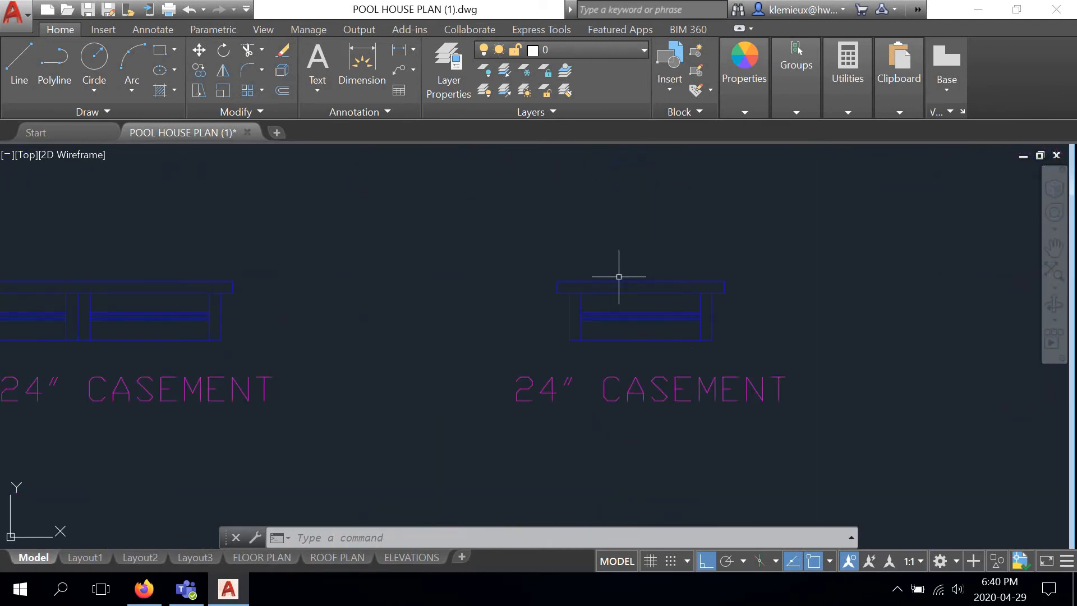
left_click(779, 226)
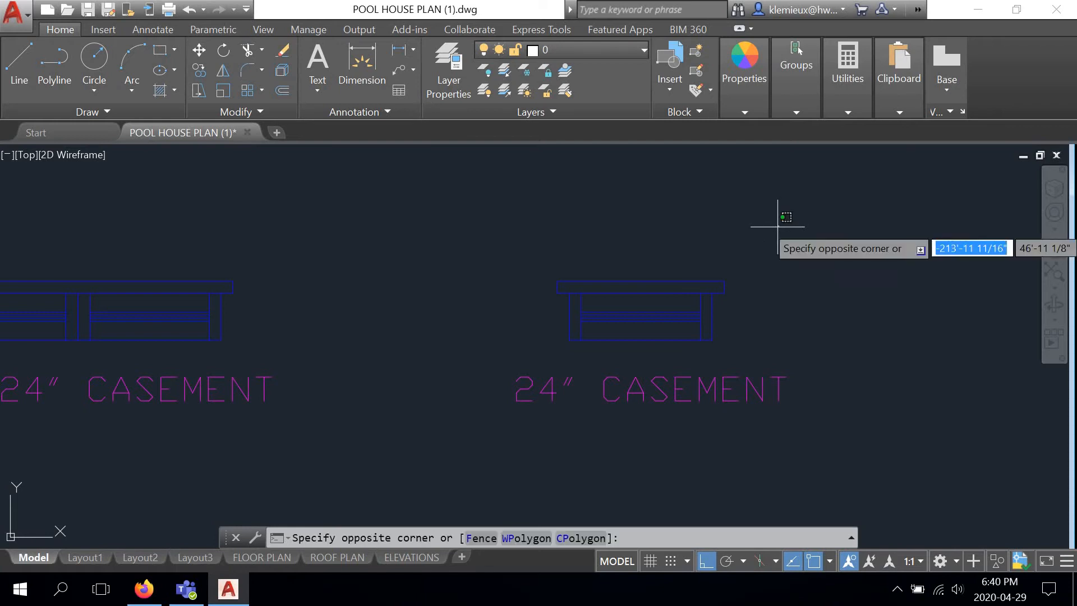
key("Escape")
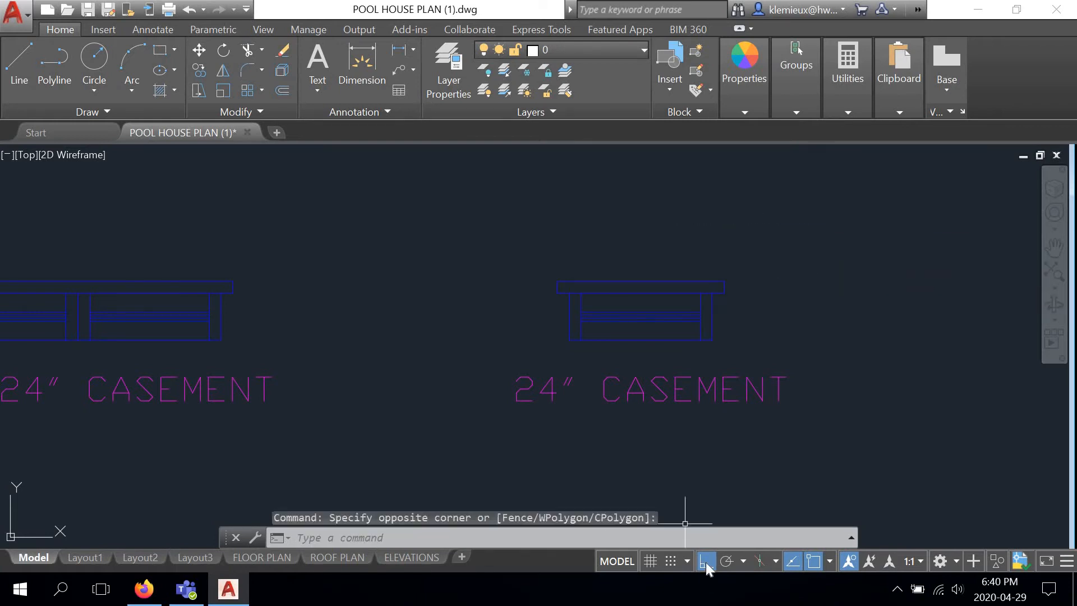
left_click(706, 562)
left_click(779, 221)
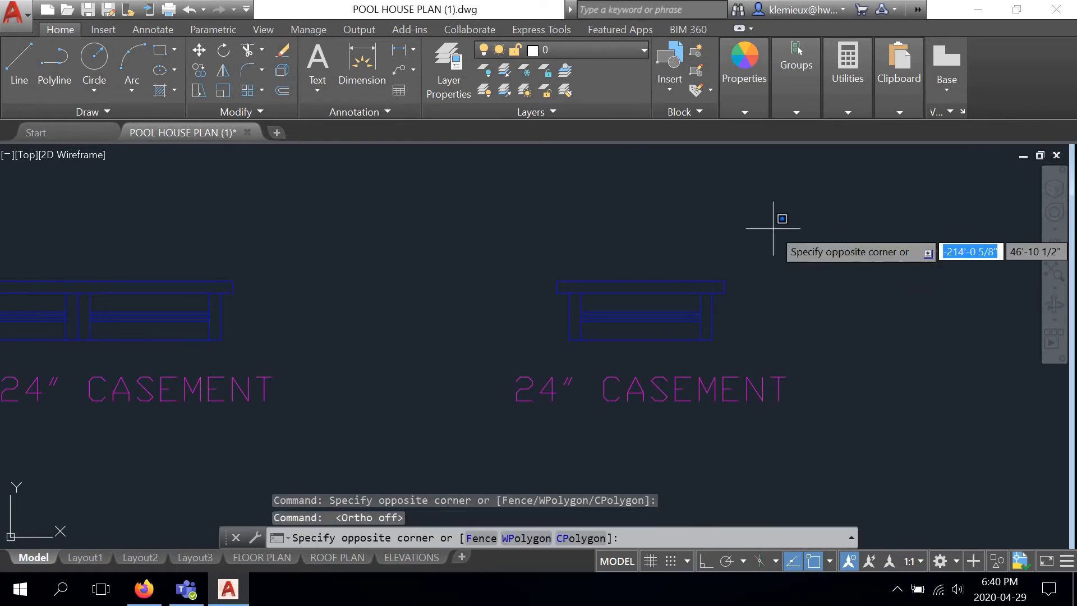
left_click(517, 357)
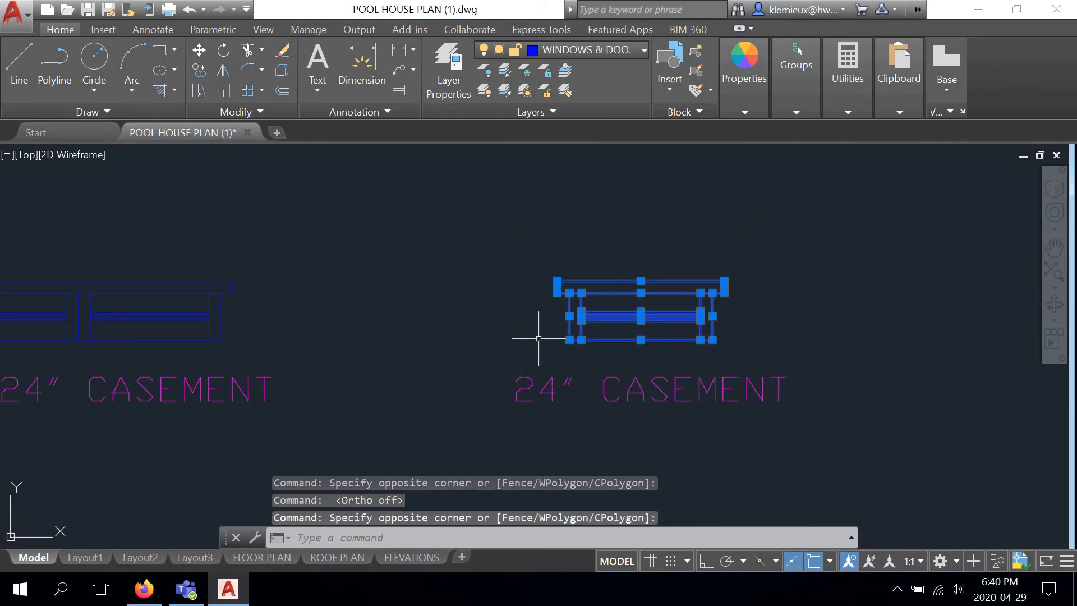
left_click(200, 71)
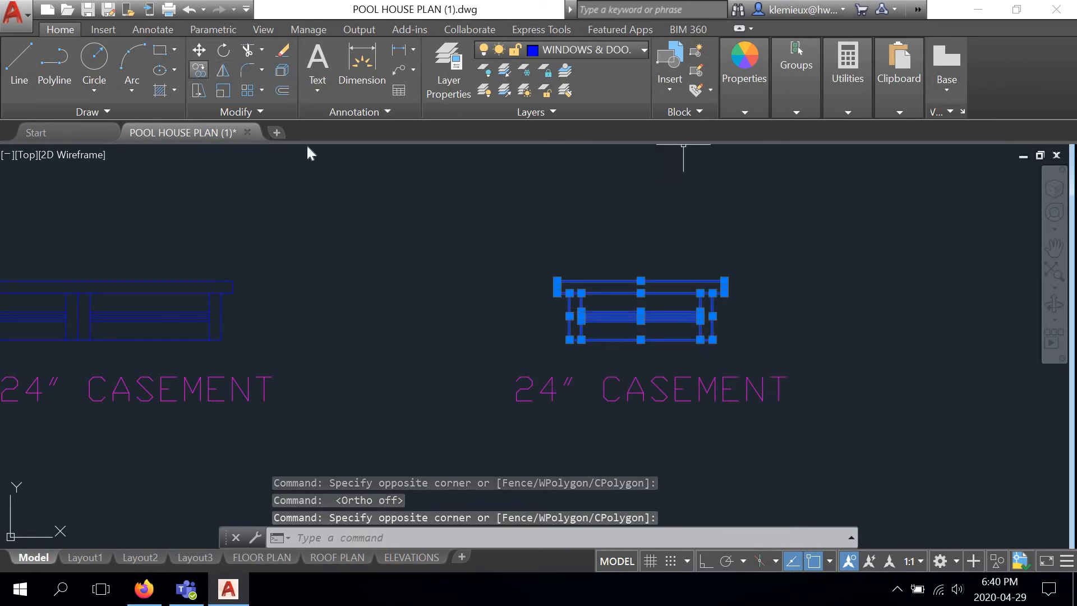
left_click(557, 280)
scroll(561, 269, "down", 5)
scroll(319, 299, "up", 2)
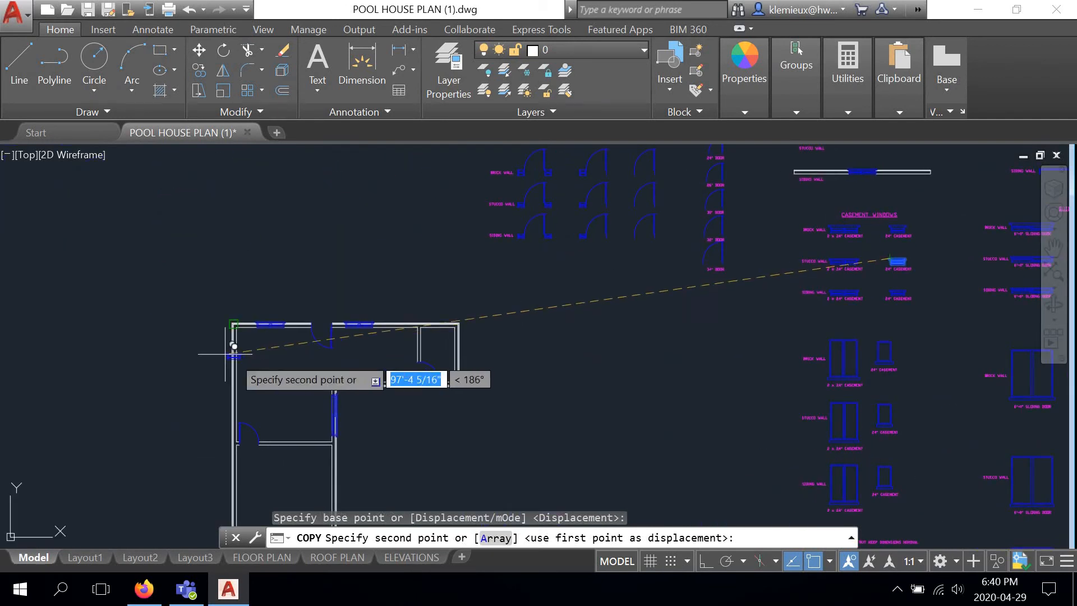
left_click(192, 348)
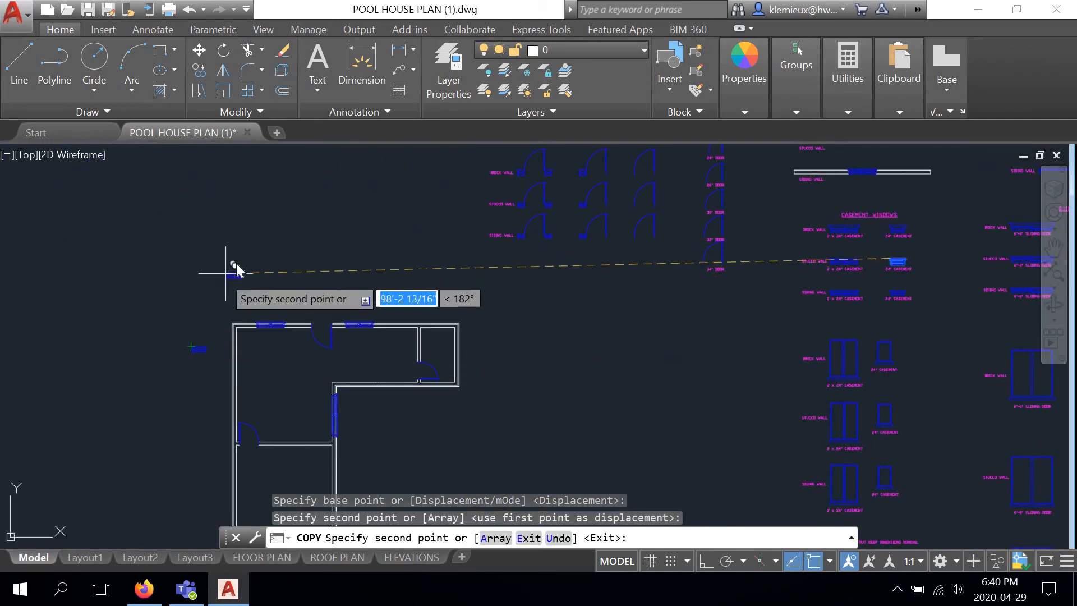
right_click(236, 270)
left_click(263, 271)
Step: Group all the lines of the copied 24" casement window and turn Ortho on
scroll(217, 350, "up", 5)
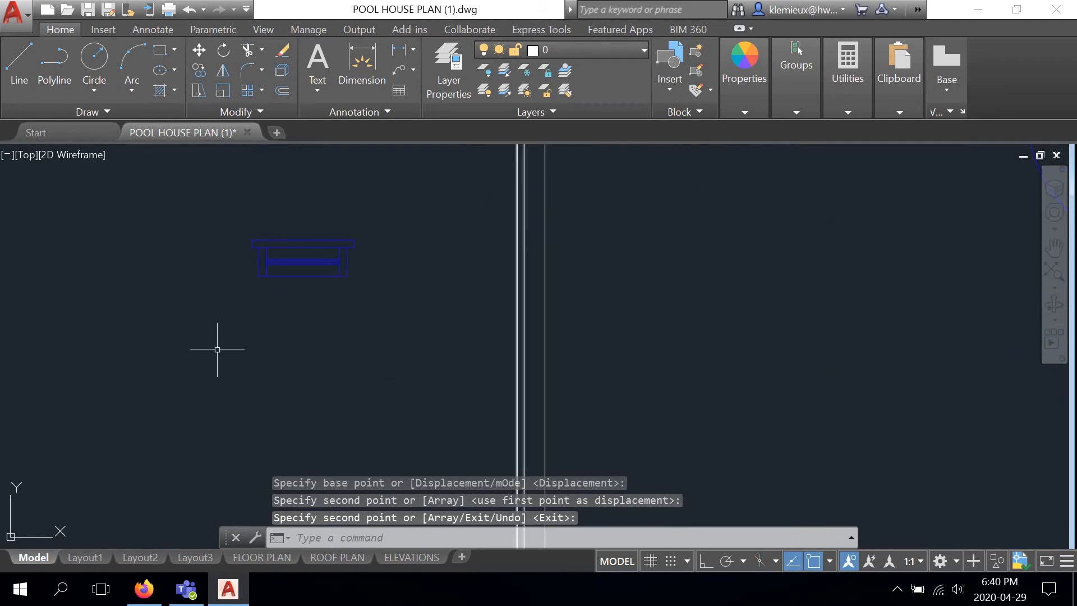
left_click(404, 212)
left_click(220, 303)
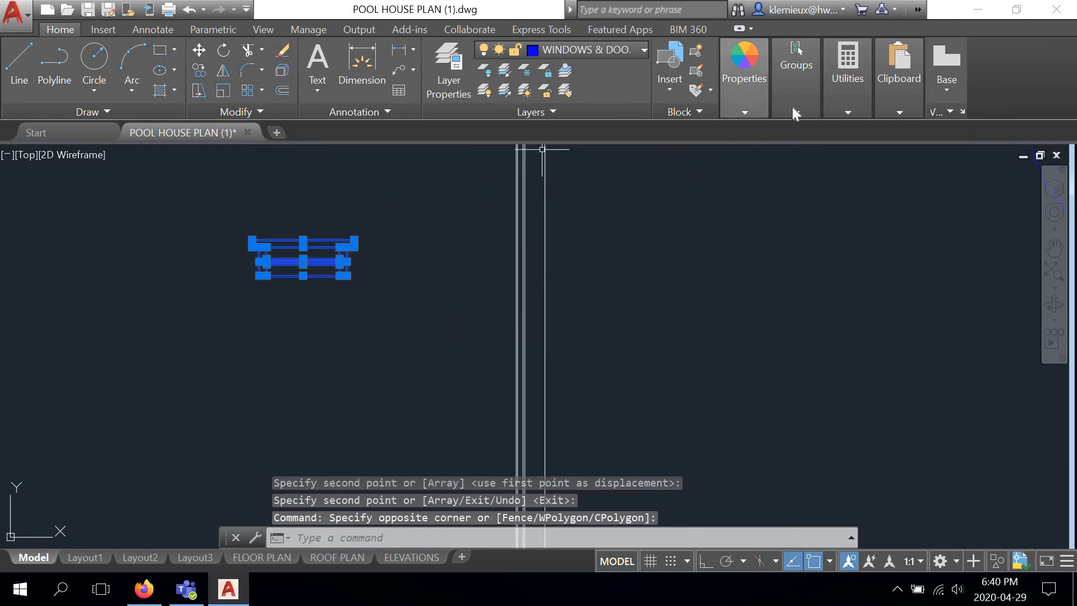
mouse_move(796, 73)
left_click(788, 145)
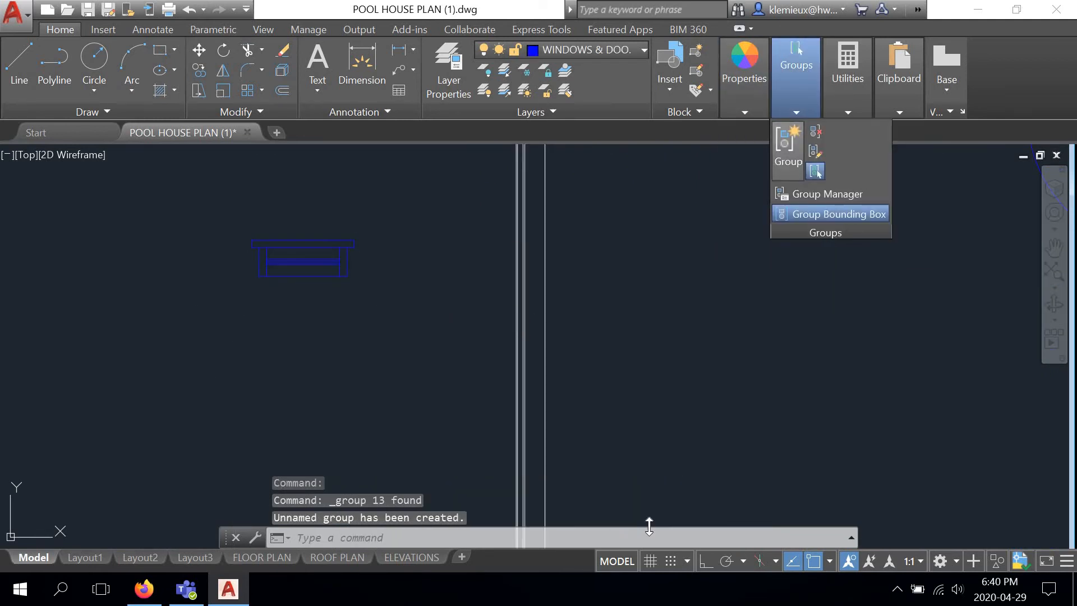
left_click(708, 561)
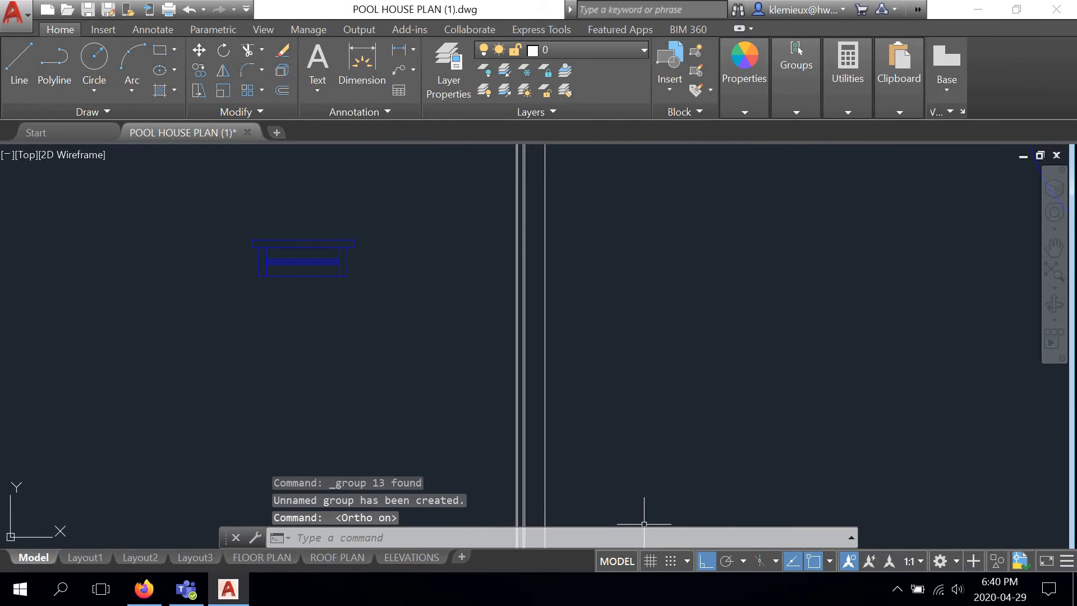
Step: Rotate the casement window group 90° counterclockwise about the upper-right corner of its sill so it stands vertically with the sill facing left
left_click(409, 209)
left_click(196, 314)
middle_click_drag(193, 327, 260, 393)
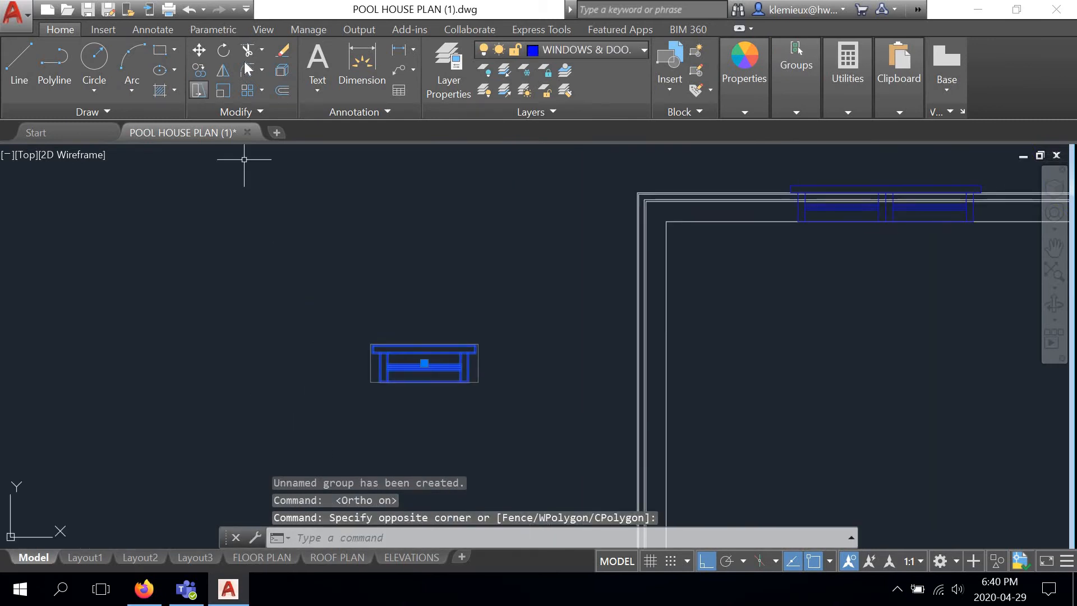
left_click(224, 50)
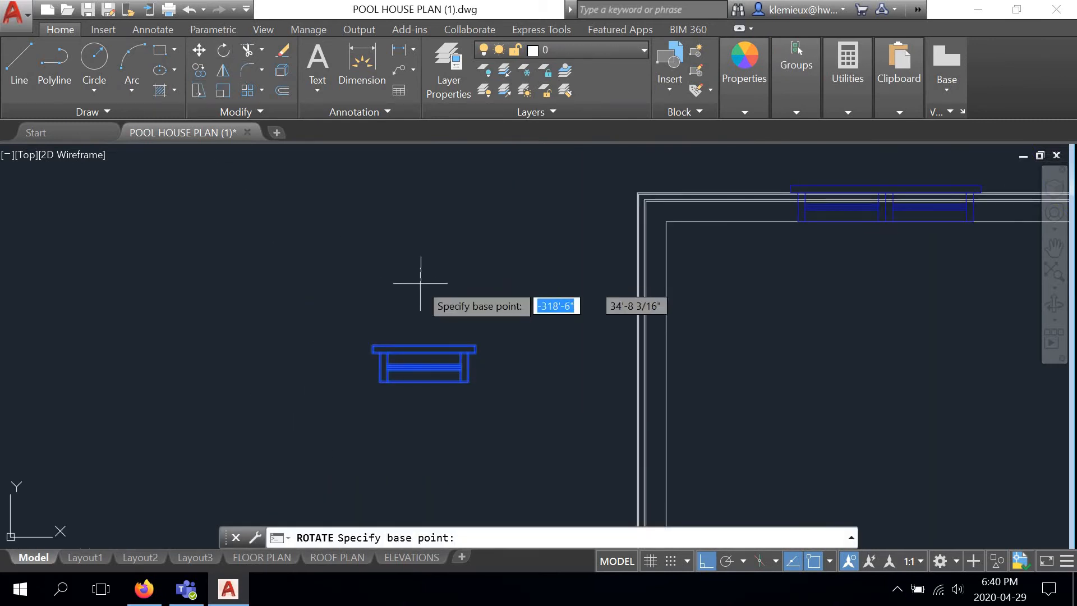
left_click(475, 346)
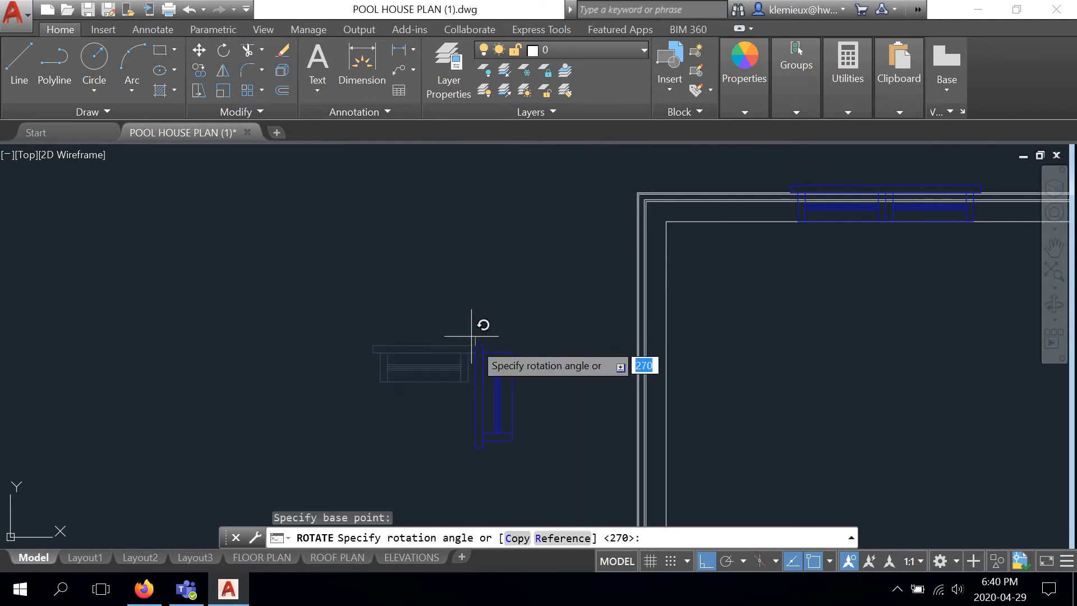
left_click(452, 286)
scroll(449, 292, "down", 2)
mouse_move(450, 291)
middle_mouse_down()
mouse_move(492, 319)
mouse_move(476, 211)
mouse_move(486, 251)
middle_mouse_up()
scroll(476, 206, "down", 1)
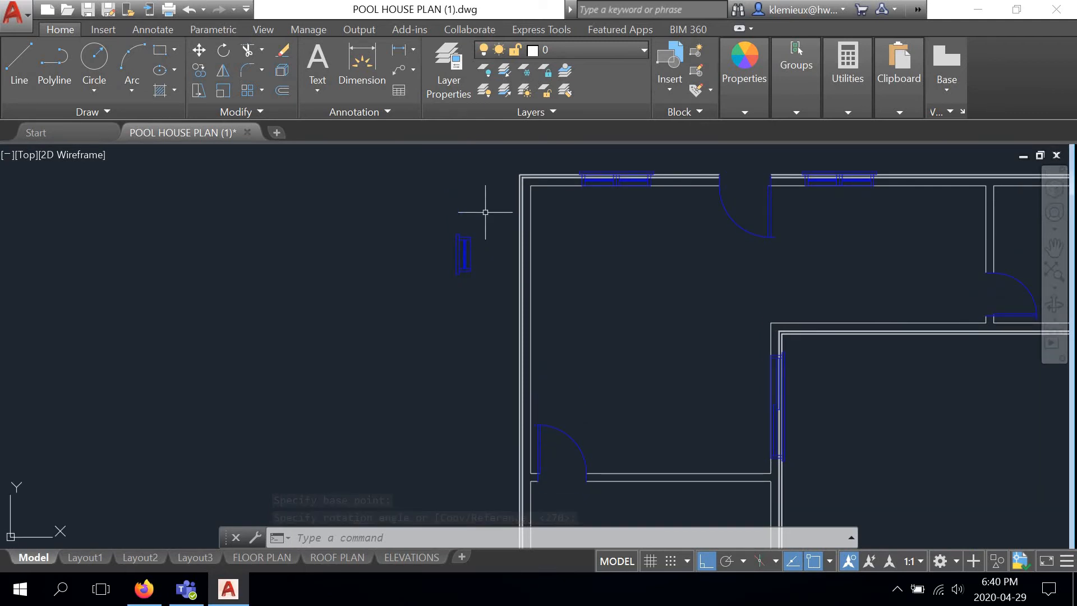
Step: Copy the vertical casement window group straight down by about 7'-4", keeping it outside the left wall
left_click(463, 247)
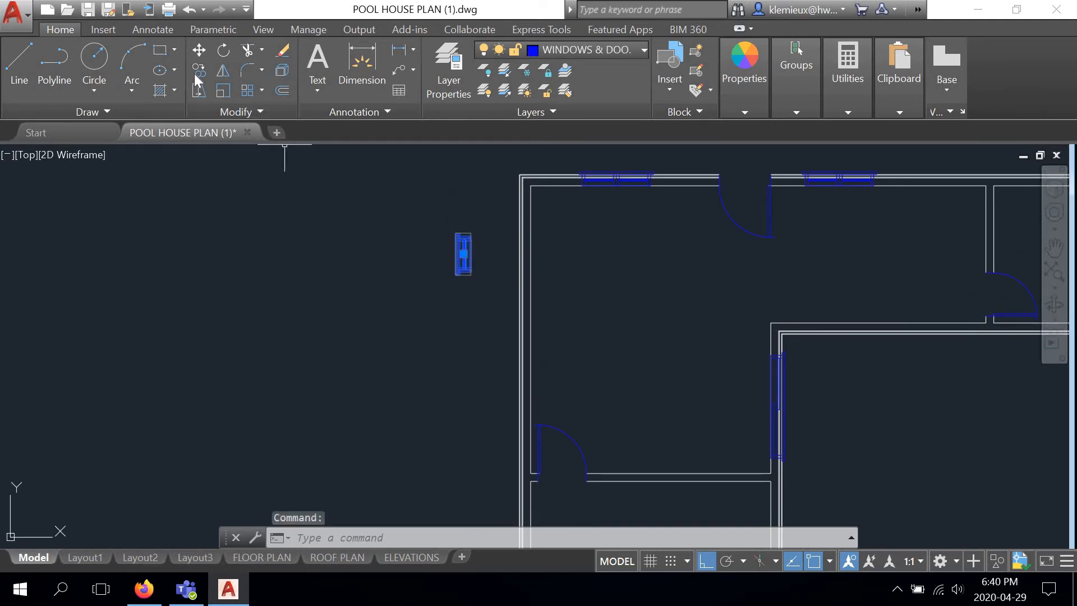
left_click(198, 71)
left_click(456, 254)
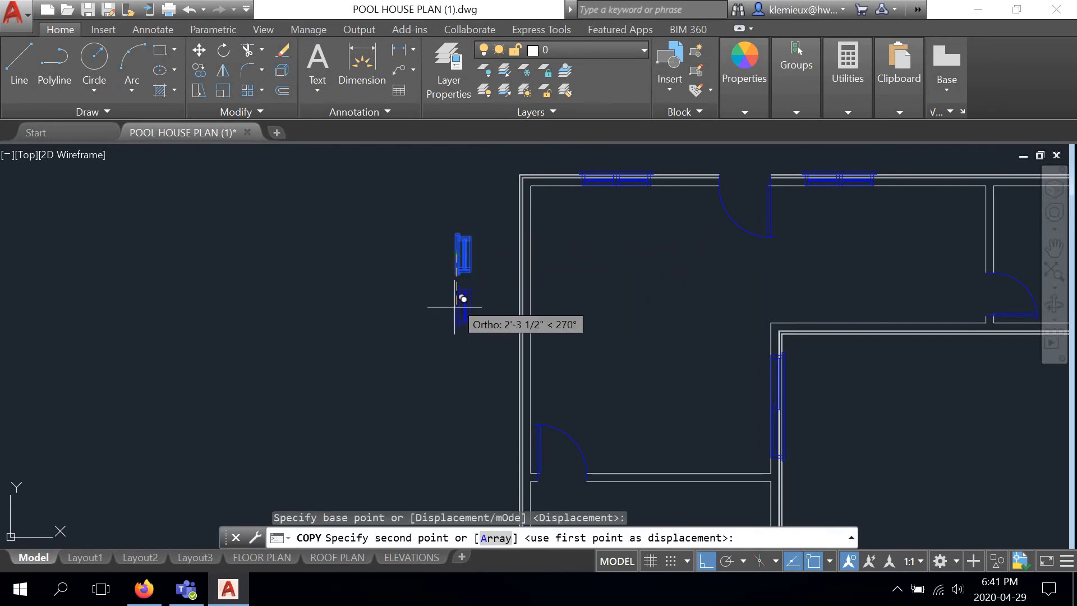
left_click(454, 380)
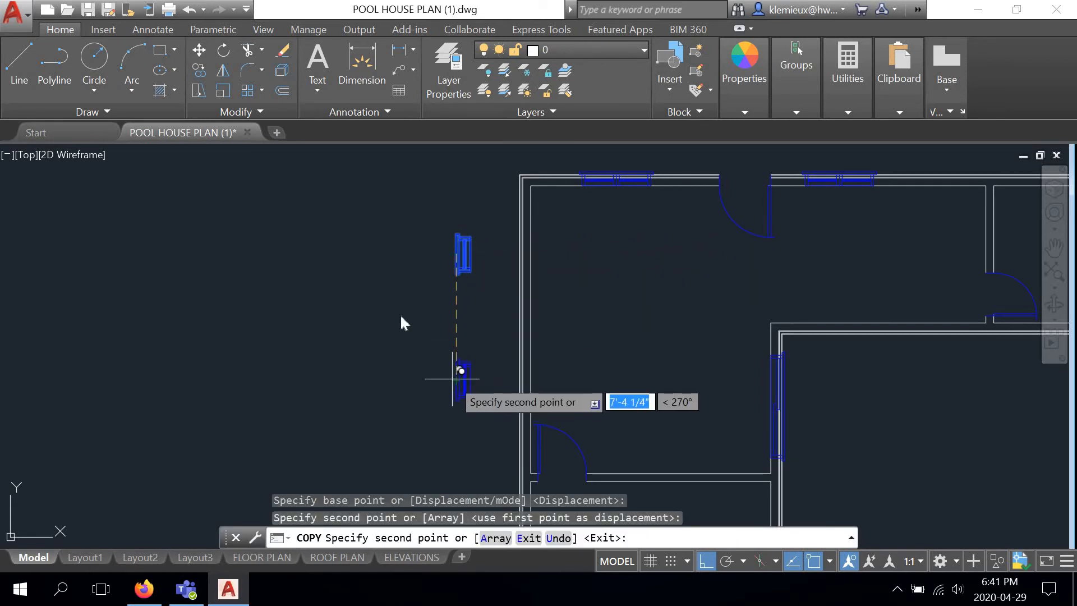
right_click(400, 314)
left_click(418, 321)
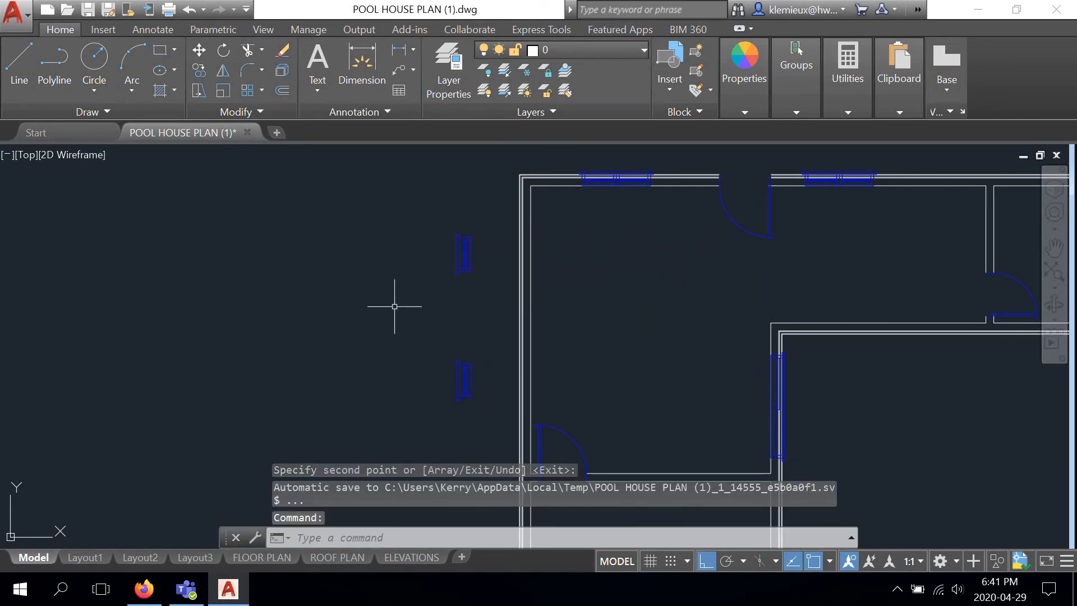
Step: Measure the left wall's inner line from the room's upper-left corner down to the upper line of the interior partition
middle_click_drag(525, 333, 385, 318)
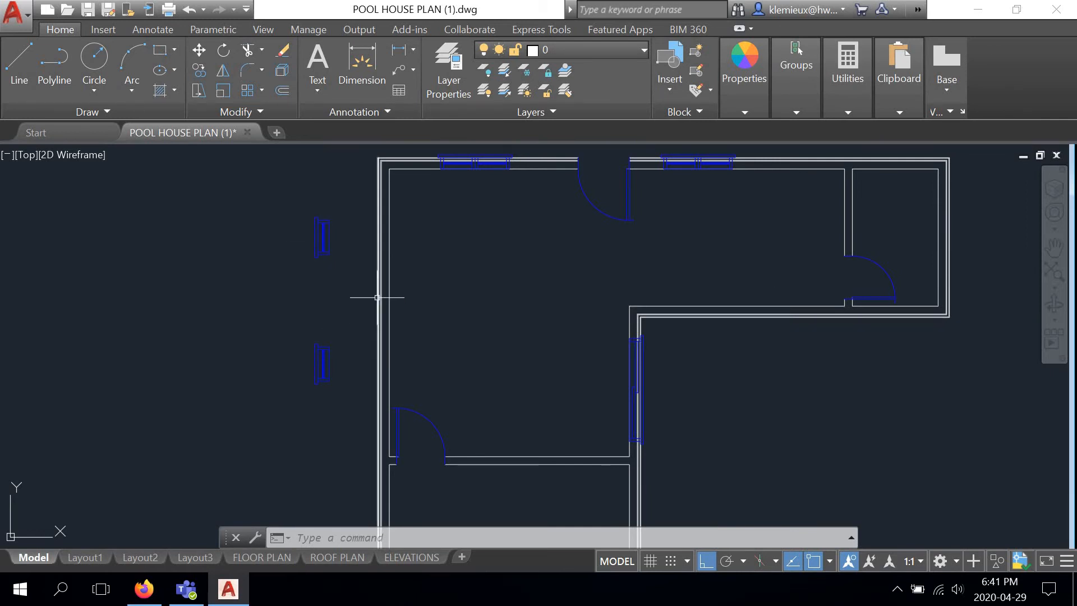
middle_click_drag(465, 291, 560, 305)
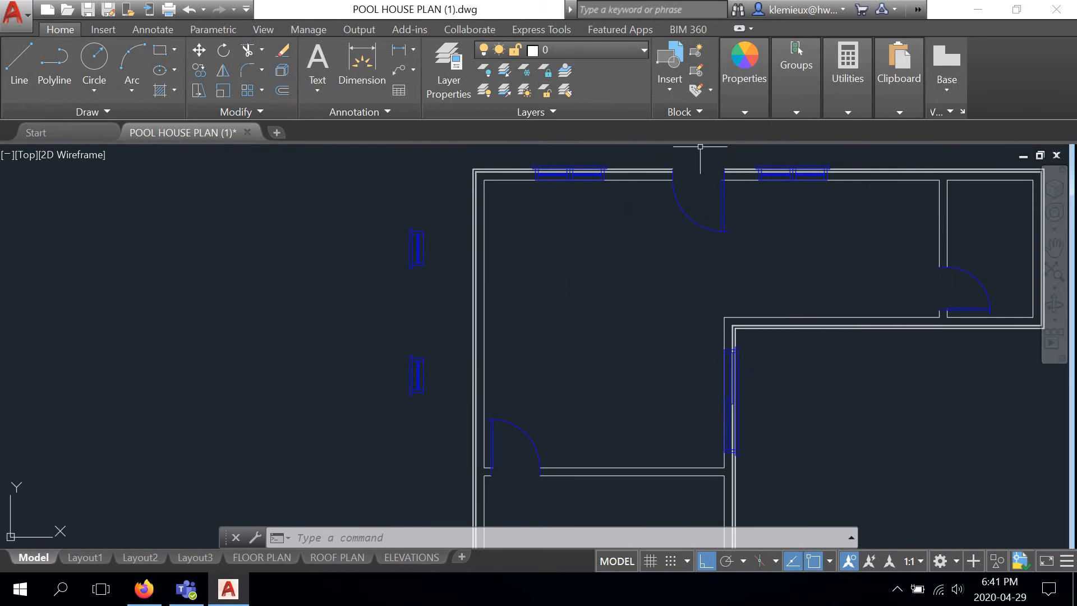
left_click(842, 109)
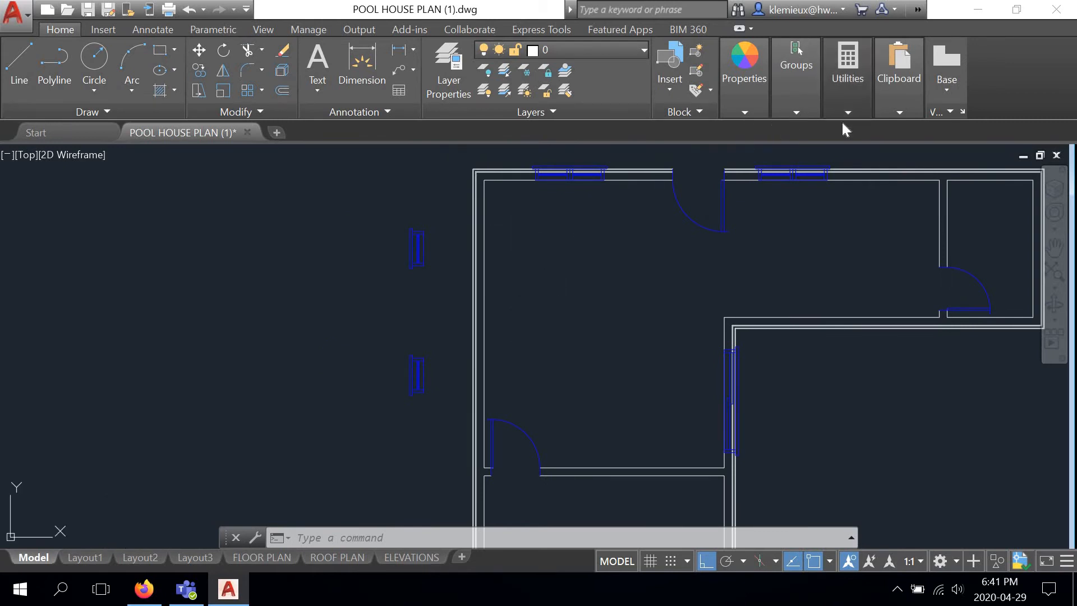
left_click(850, 143)
scroll(483, 181, "up", 2)
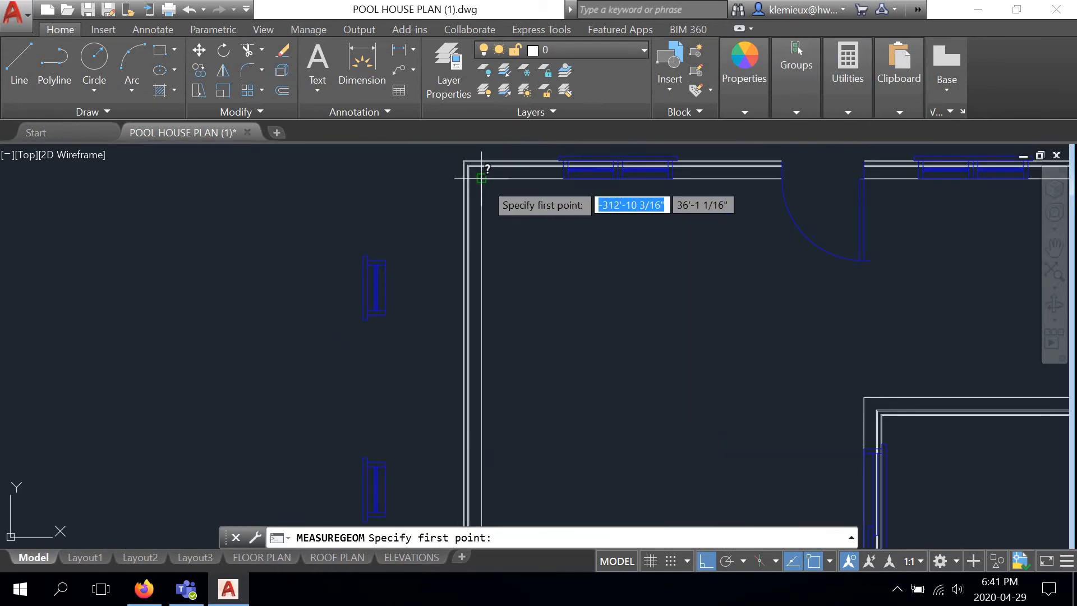
scroll(481, 179, "up", 1)
left_click(472, 161)
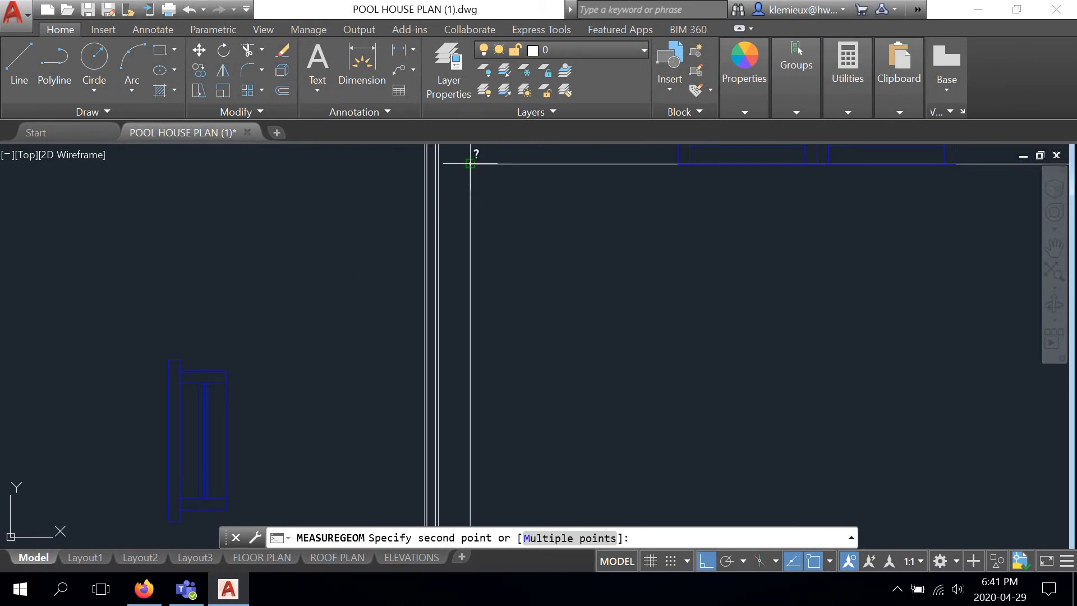
scroll(471, 307, "down", 3)
scroll(476, 438, "up", 6)
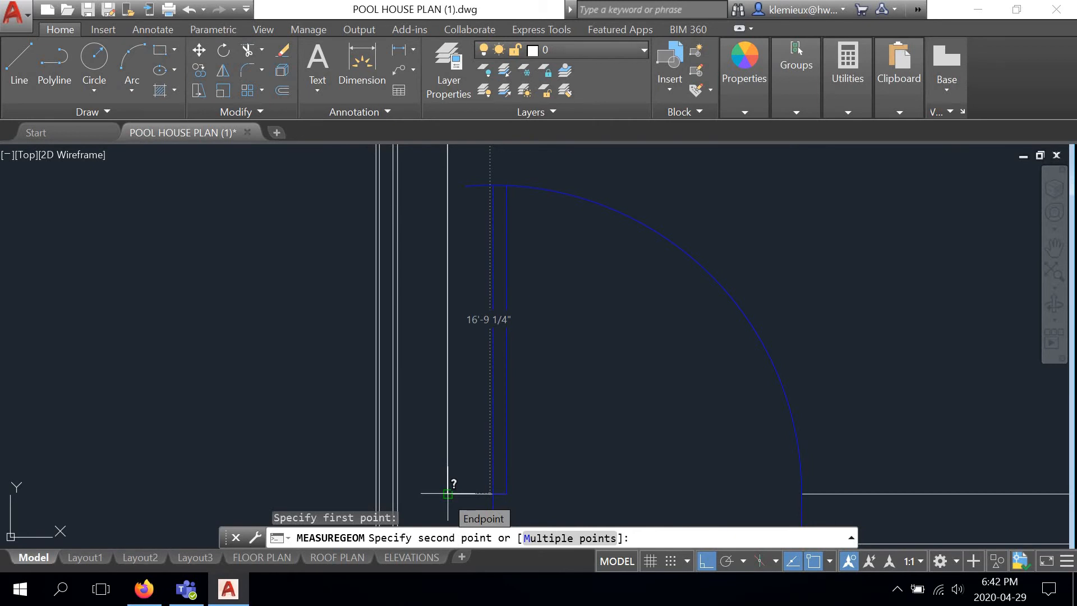
right_click(582, 303)
left_click(606, 329)
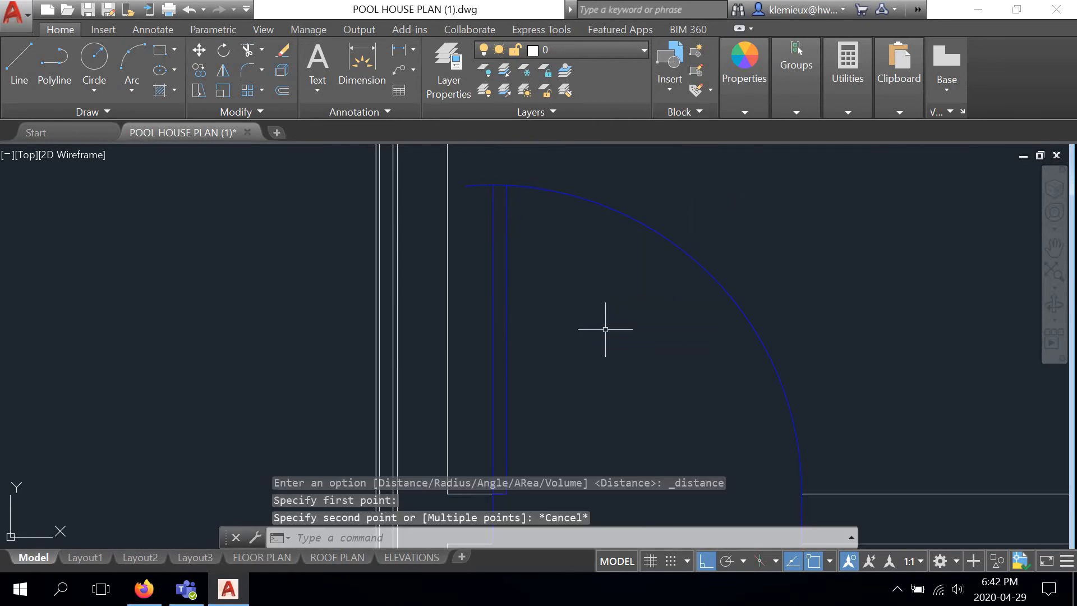
Step: Switch to the browser's Google calculator and multiply 16 by 12
left_click(144, 589)
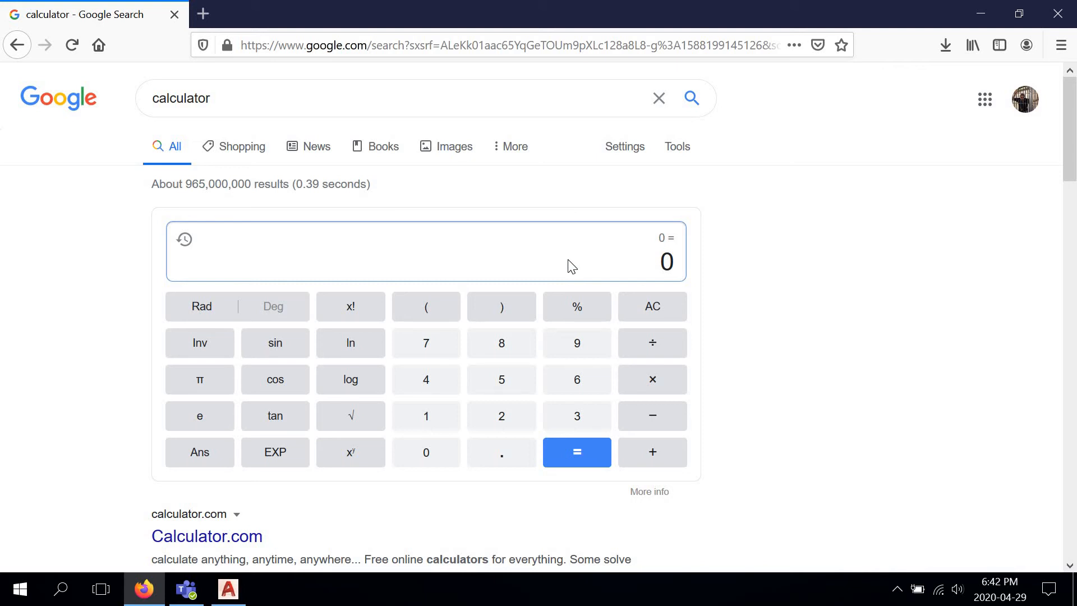
left_click(427, 419)
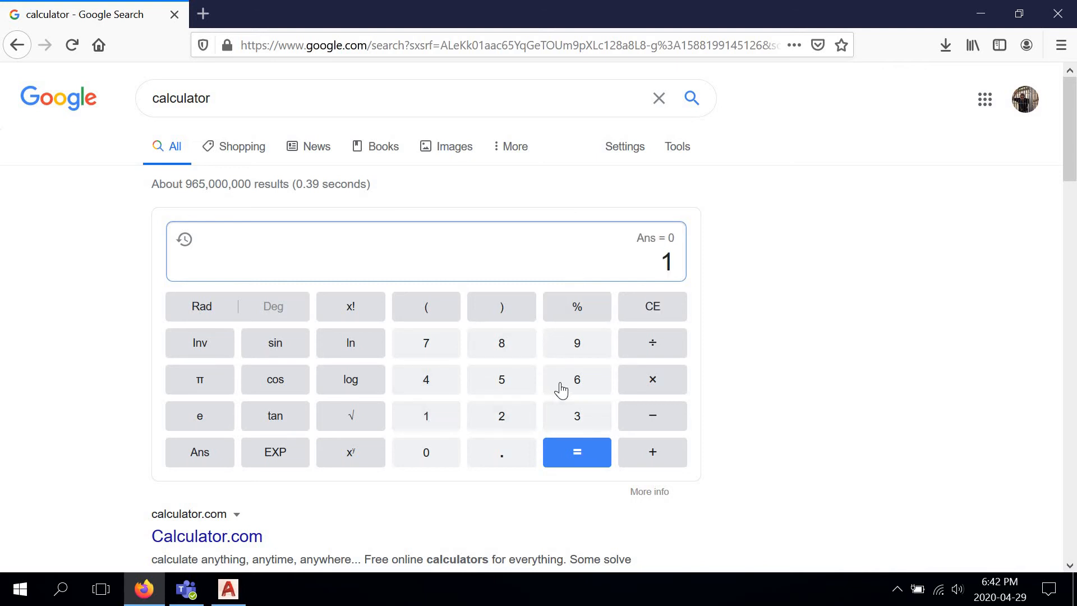
left_click(562, 388)
left_click(654, 381)
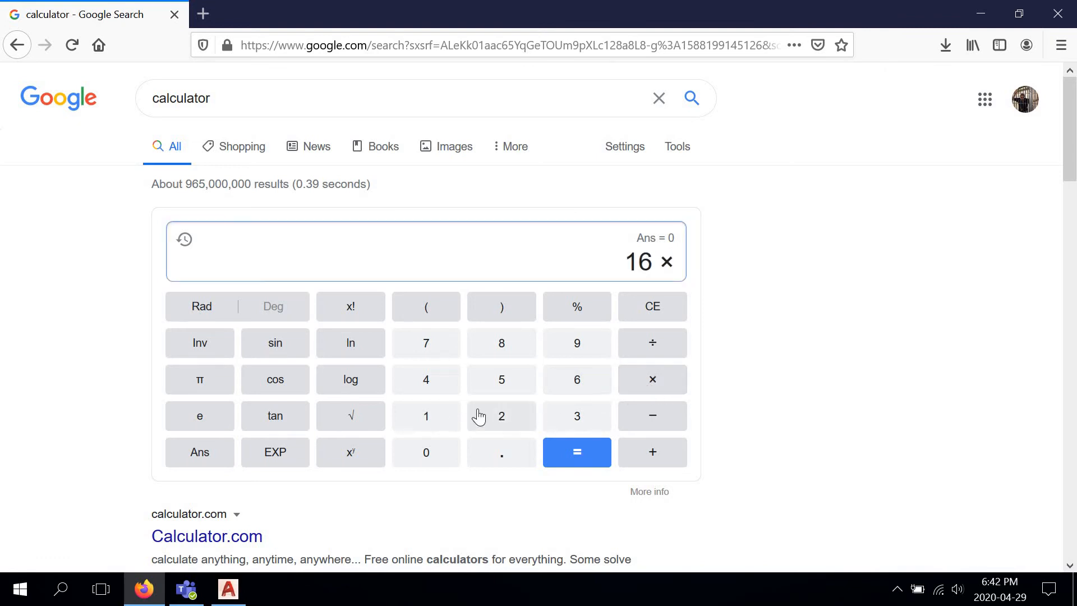
left_click(437, 416)
left_click(503, 416)
left_click(583, 452)
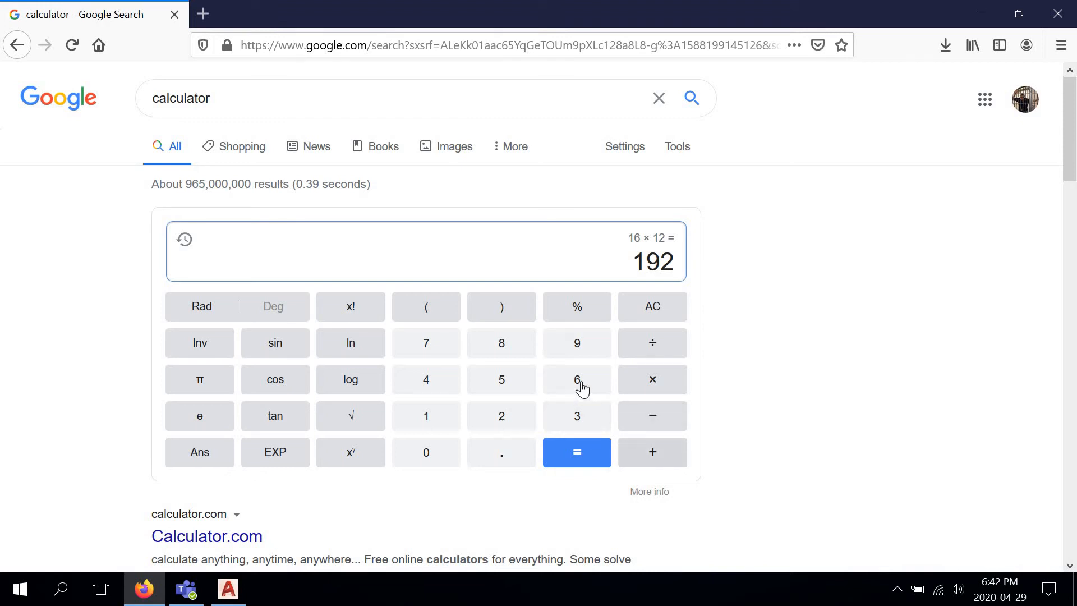
Step: Add 9.25 to the product and divide the sum by 3
left_click(649, 455)
left_click(578, 344)
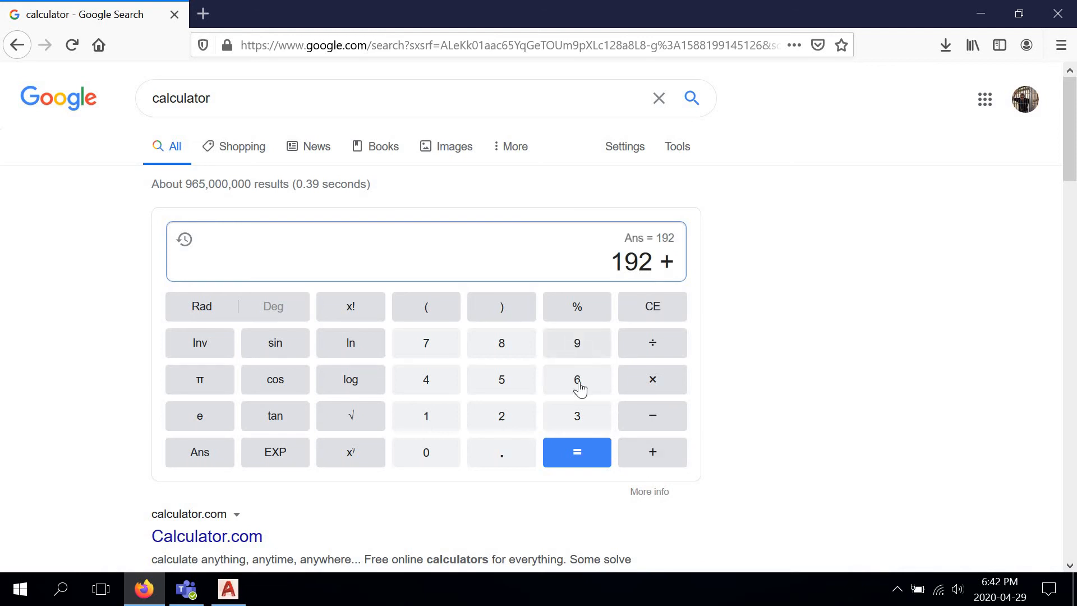
left_click(503, 456)
left_click(486, 421)
left_click(502, 379)
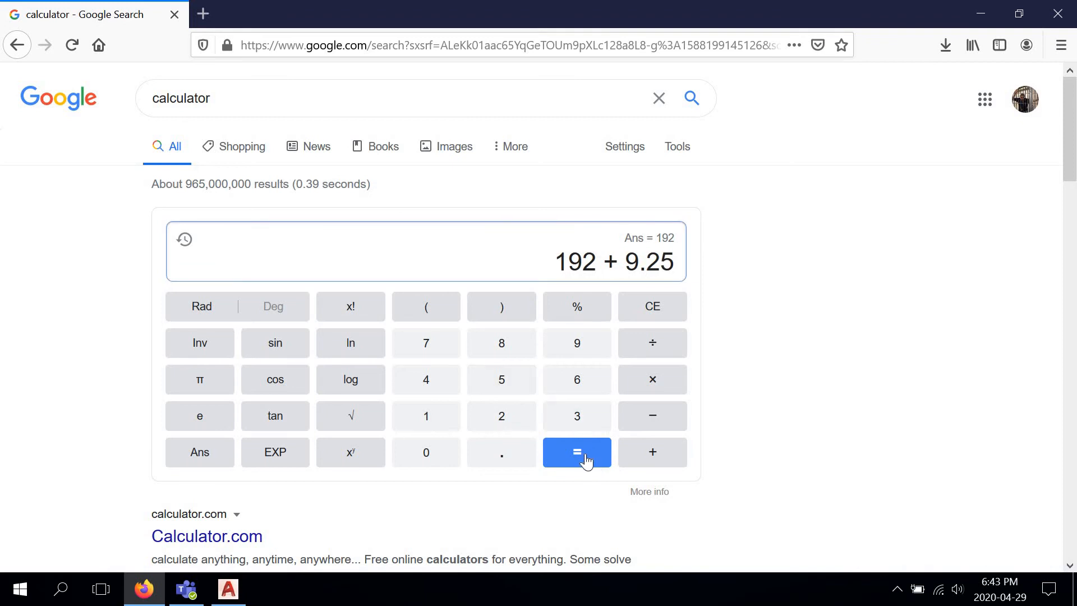
left_click(586, 457)
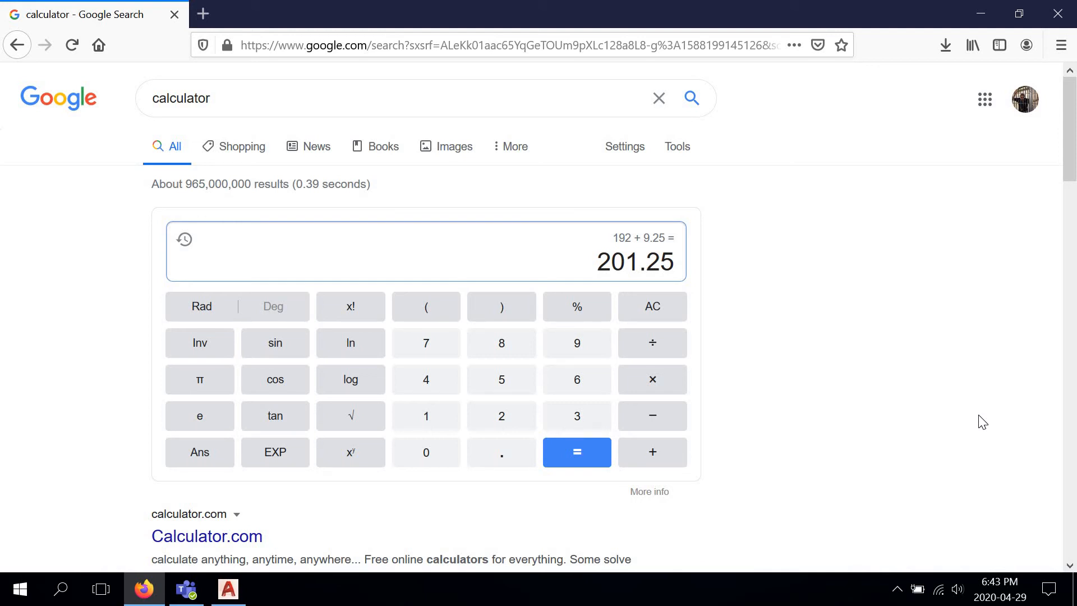
left_click(650, 344)
left_click(576, 425)
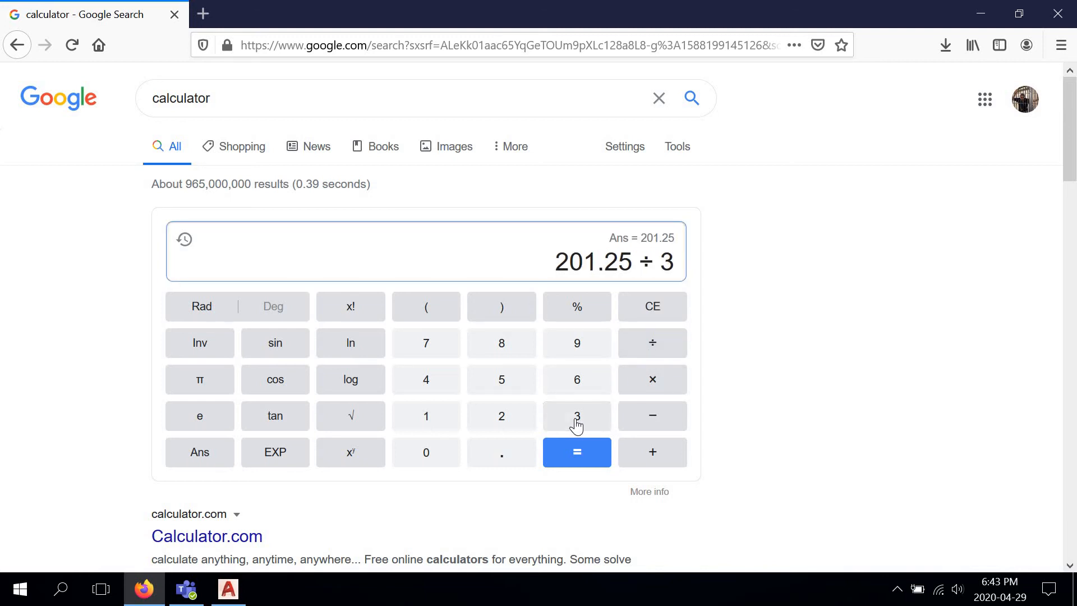
left_click(576, 452)
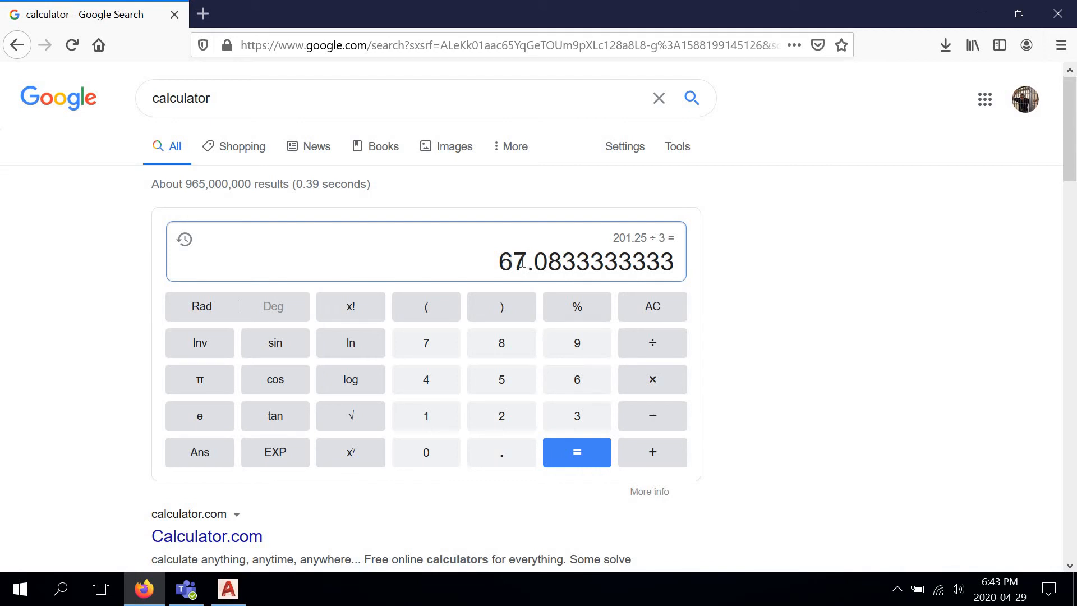
Step: Switch back to AutoCAD and offset the upper wall's inner line, left of the door, 67" down into the room
left_click(226, 596)
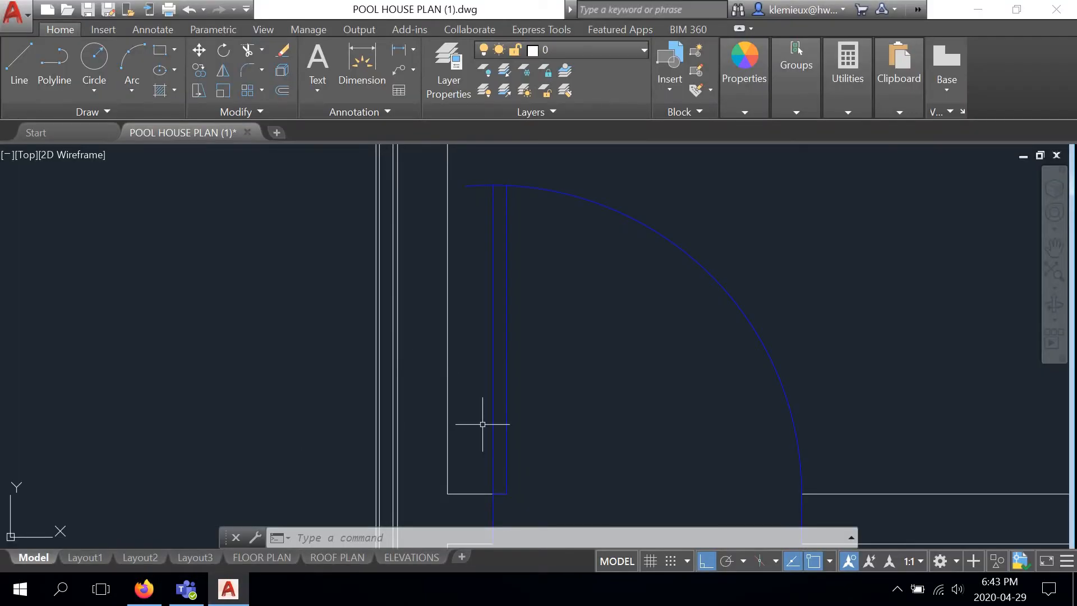
scroll(510, 359, "down", 6)
middle_click_drag(535, 247, 471, 389)
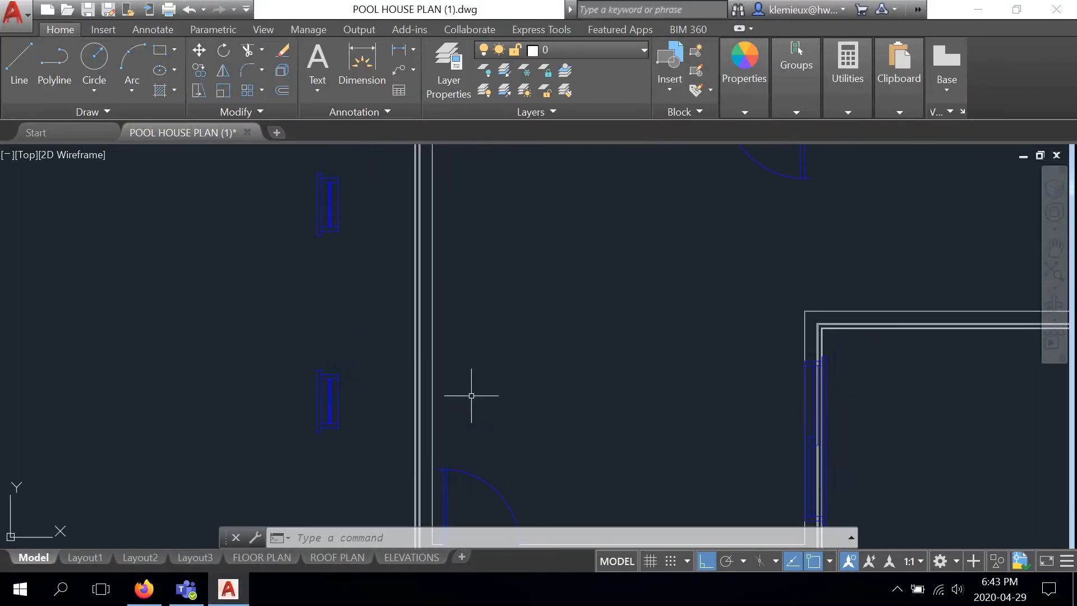
scroll(471, 389, "down", 2)
left_click(282, 91)
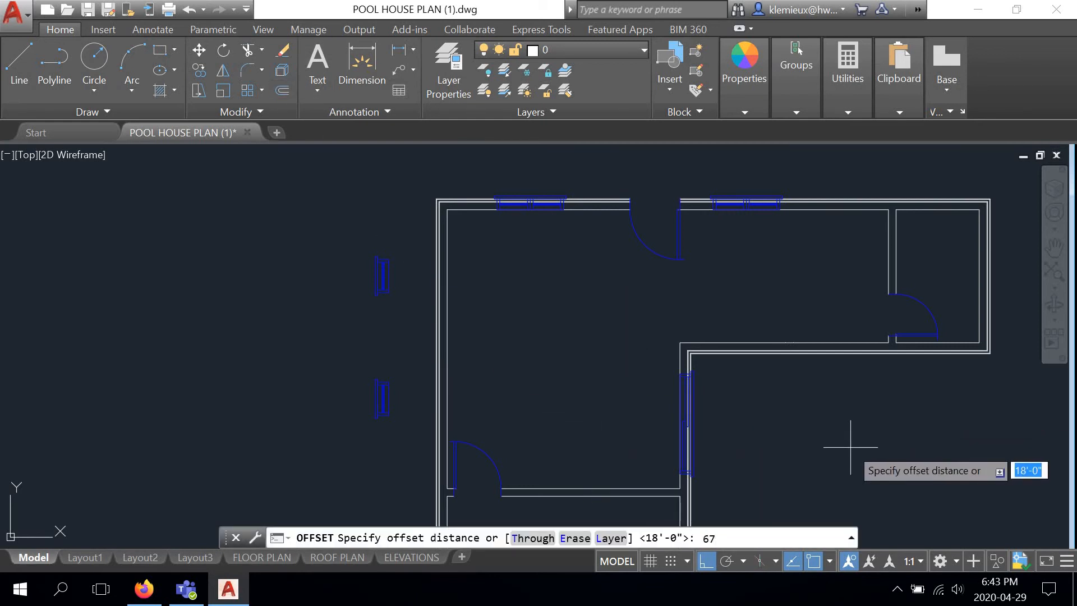
key("Return")
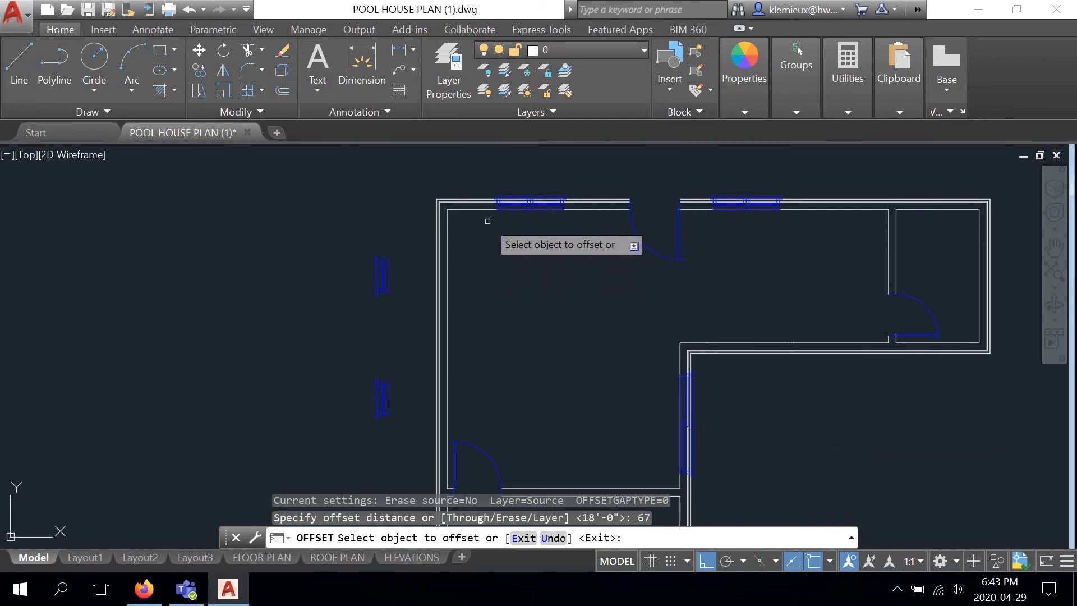
left_click(461, 213)
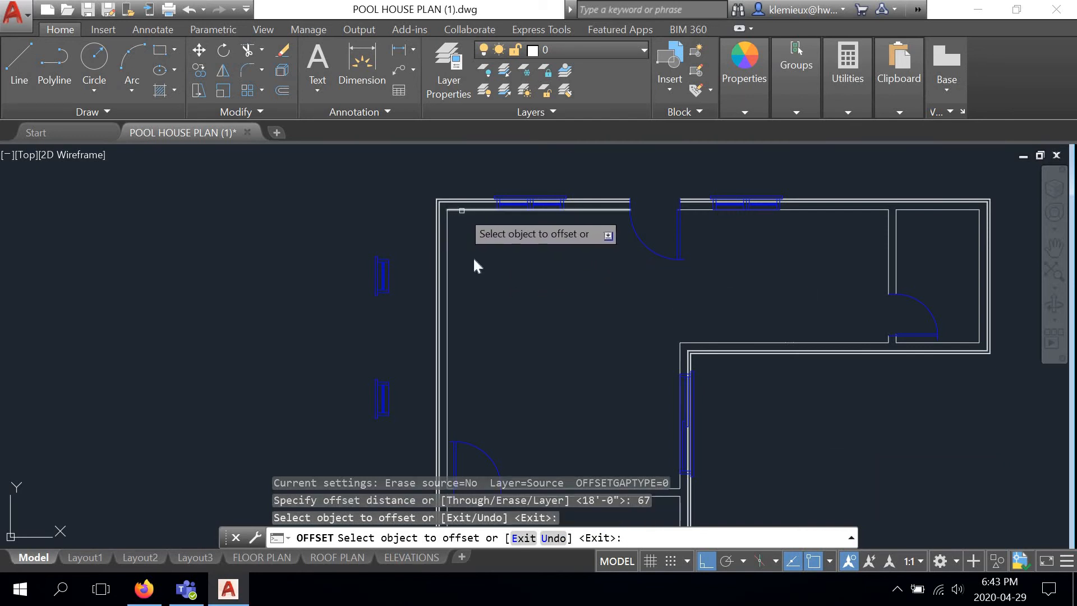
left_click(462, 210)
left_click(493, 363)
Step: Offset the new guide line another 67" down toward the interior partition and end the Offset command
middle_click_drag(493, 361, 497, 281)
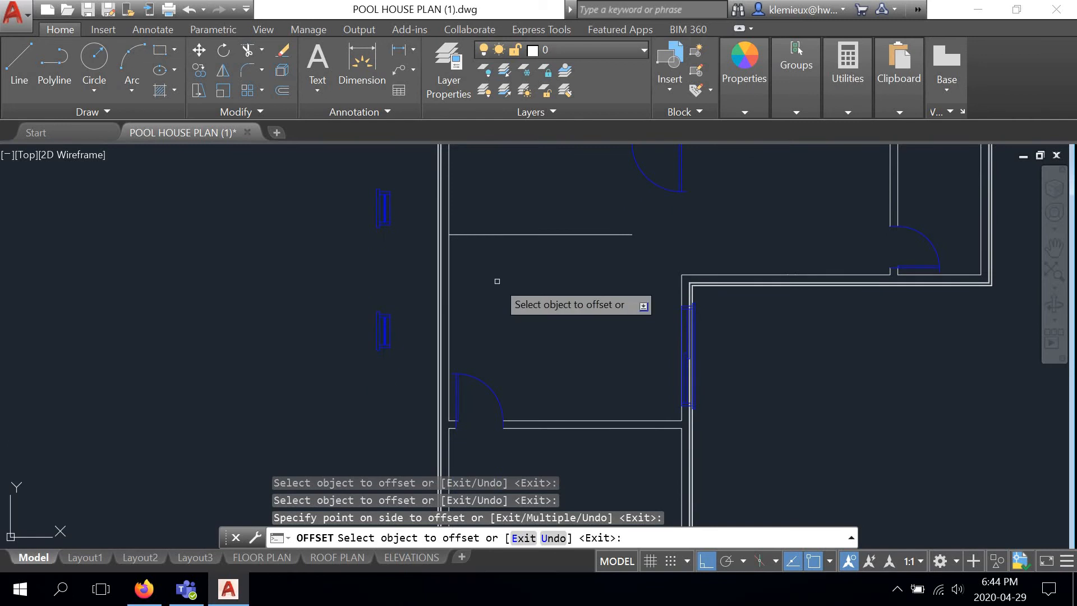
left_click(505, 234)
left_click(506, 328)
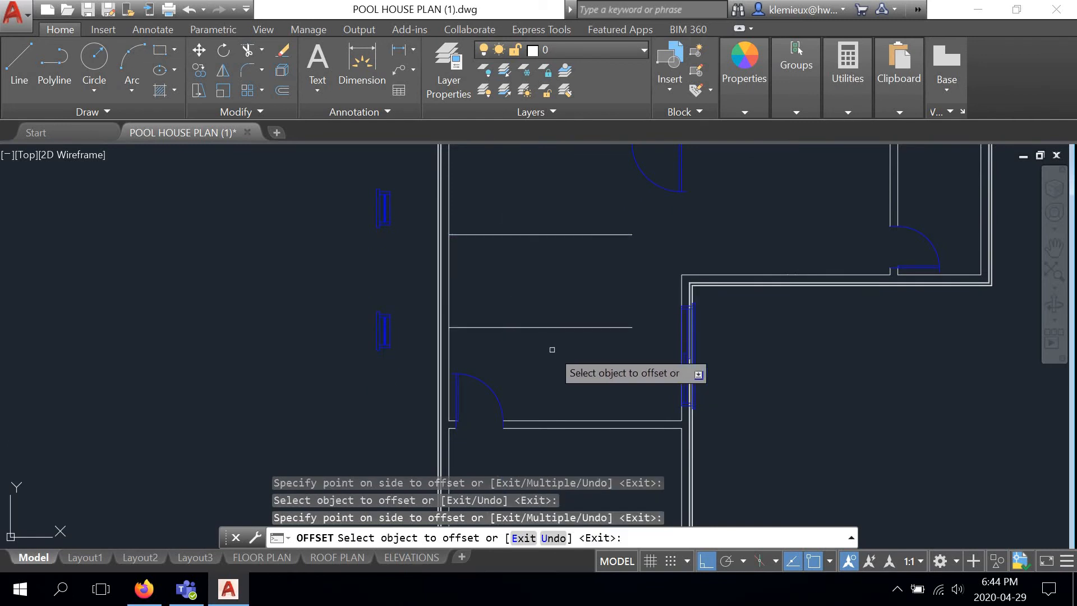
scroll(552, 350, "down", 5)
scroll(552, 350, "up", 2)
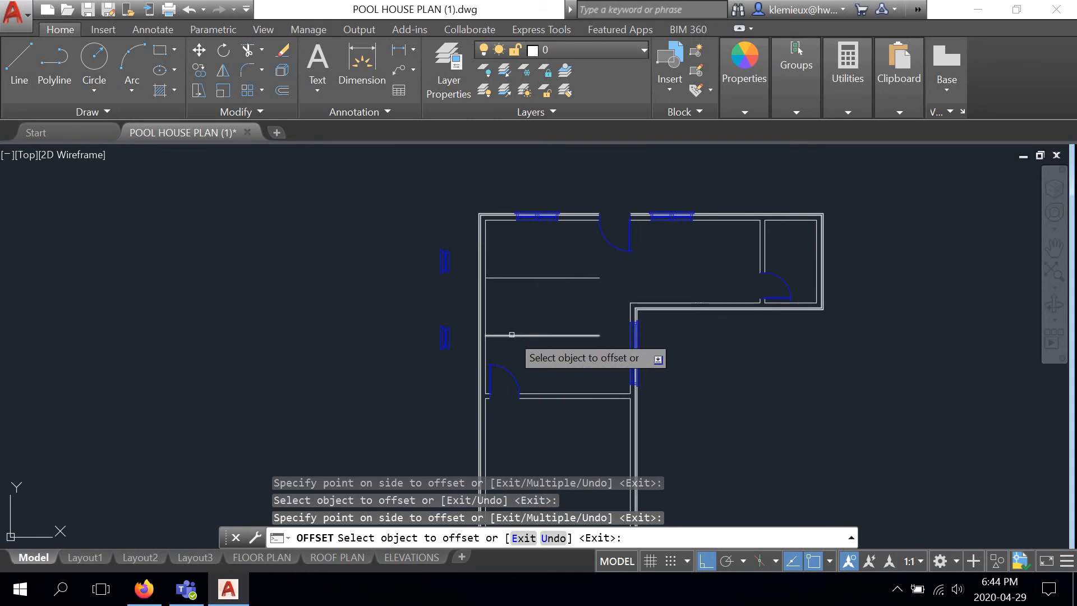
right_click(442, 241)
left_click(466, 280)
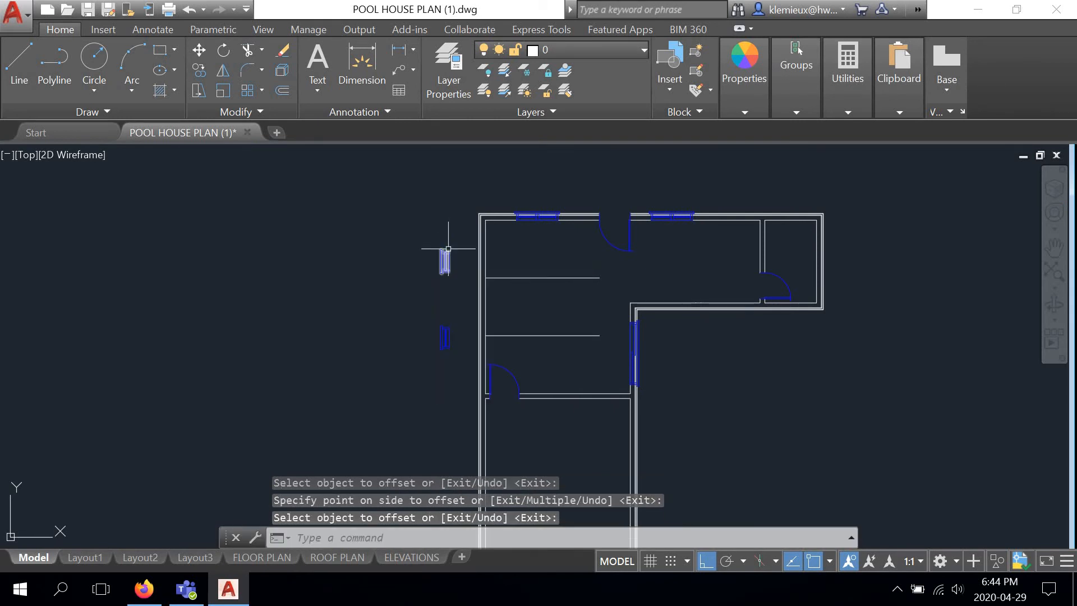
Step: Move the upper casement window group by its inner edge's midpoint to where the upper guide line meets the left wall's inner line
scroll(449, 255, "up", 6)
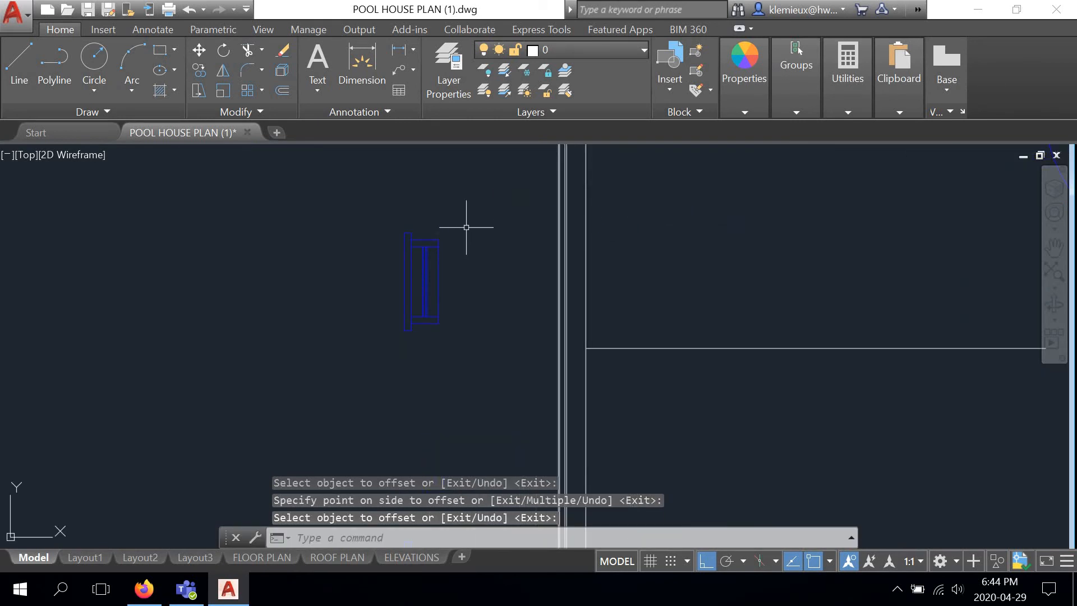
left_click(478, 207)
left_click(416, 306)
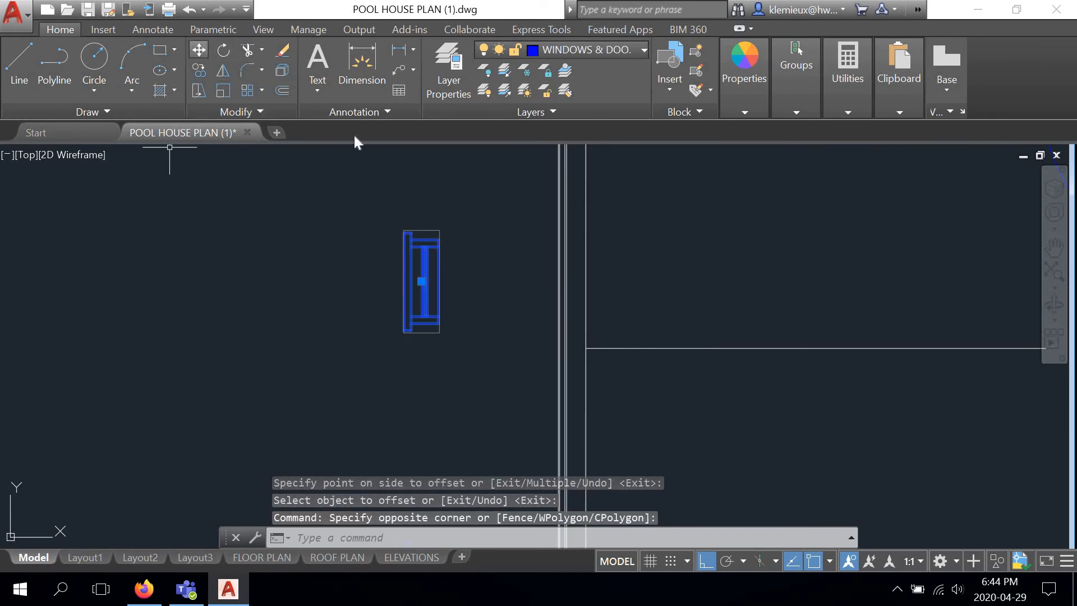
left_click(439, 281)
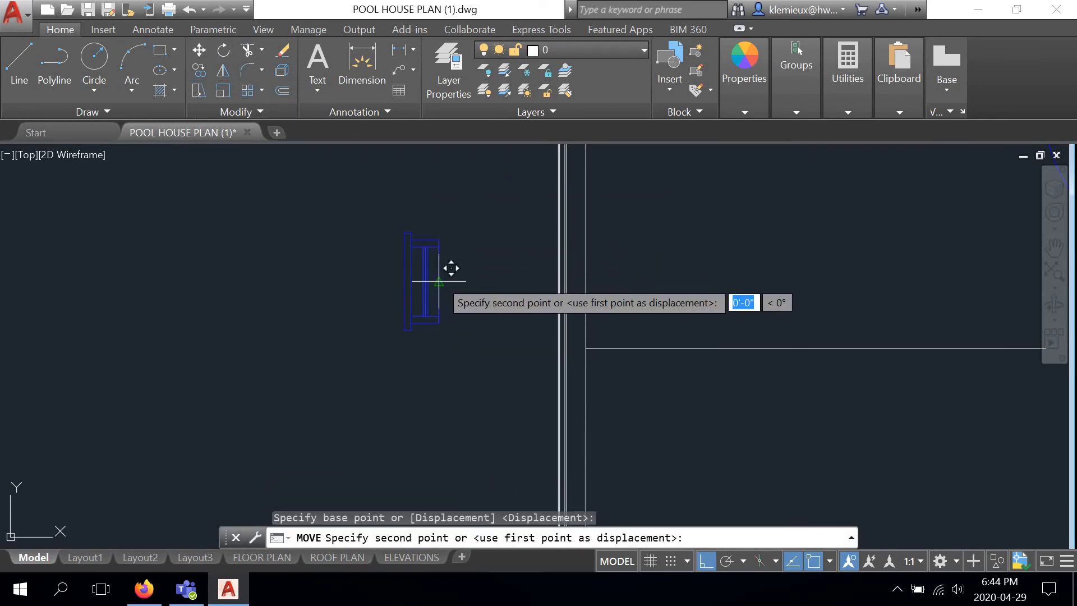
scroll(561, 325, "up", 2)
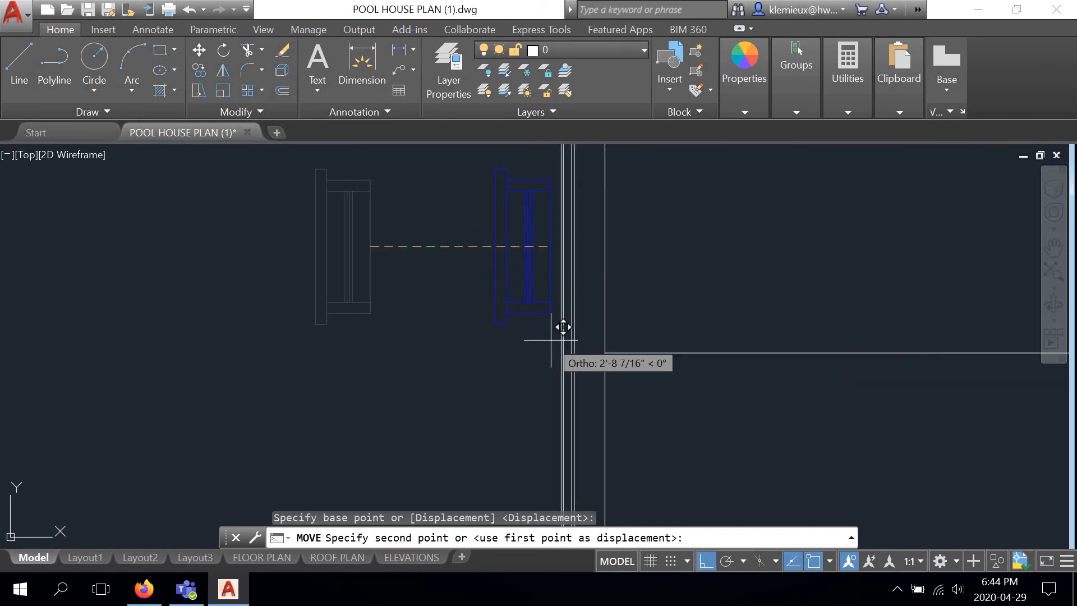
left_click(611, 354)
Step: Move the lower casement window group by its inner edge's midpoint to where the lower guide line meets the left wall's inner line
scroll(694, 236, "down", 3)
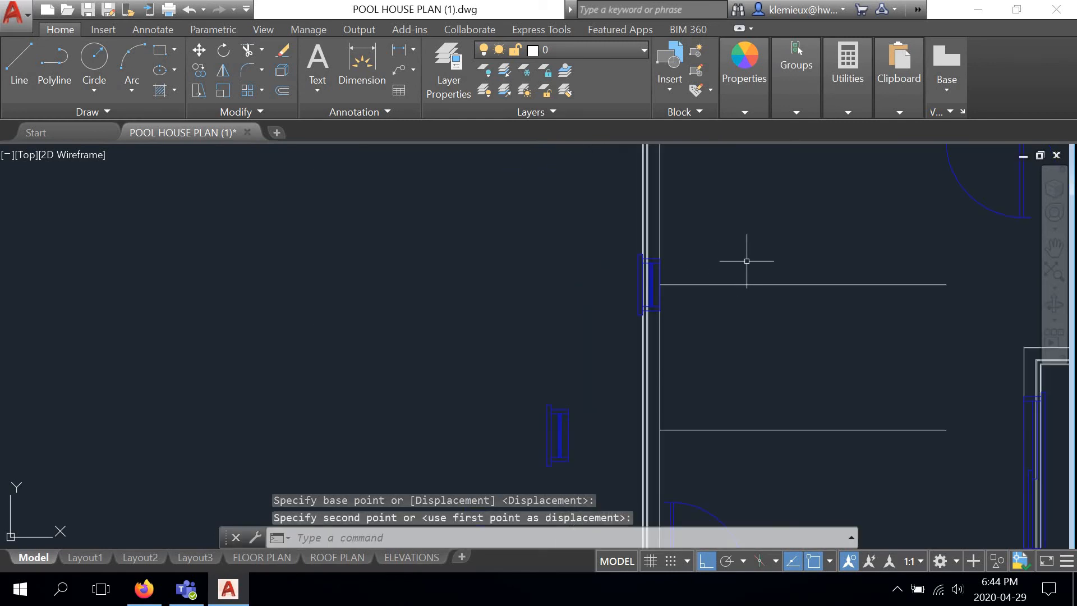
middle_click_drag(746, 261, 654, 213)
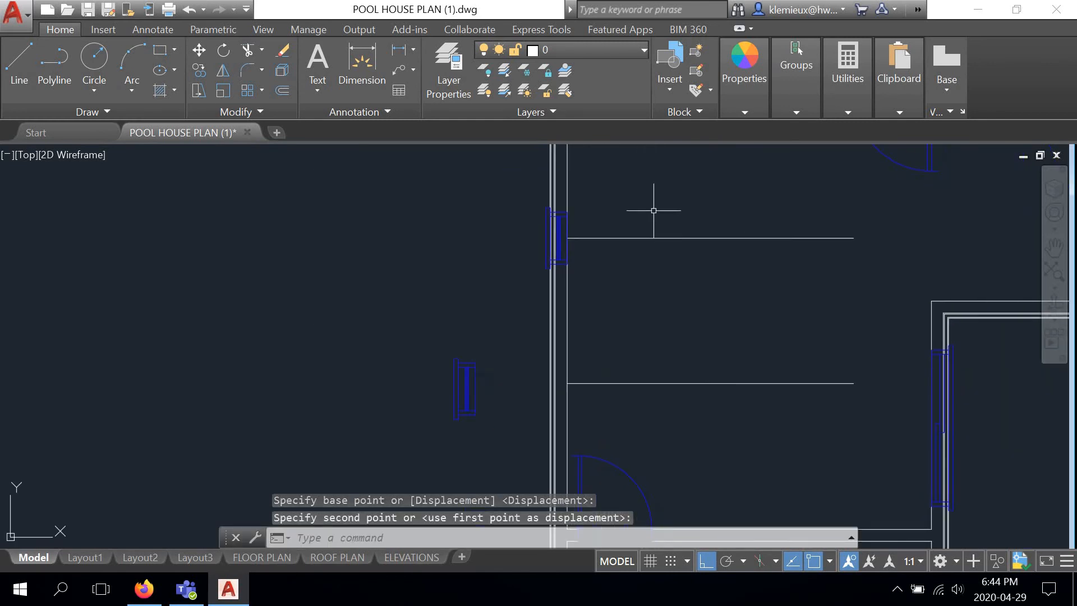
left_click(535, 329)
left_click(407, 429)
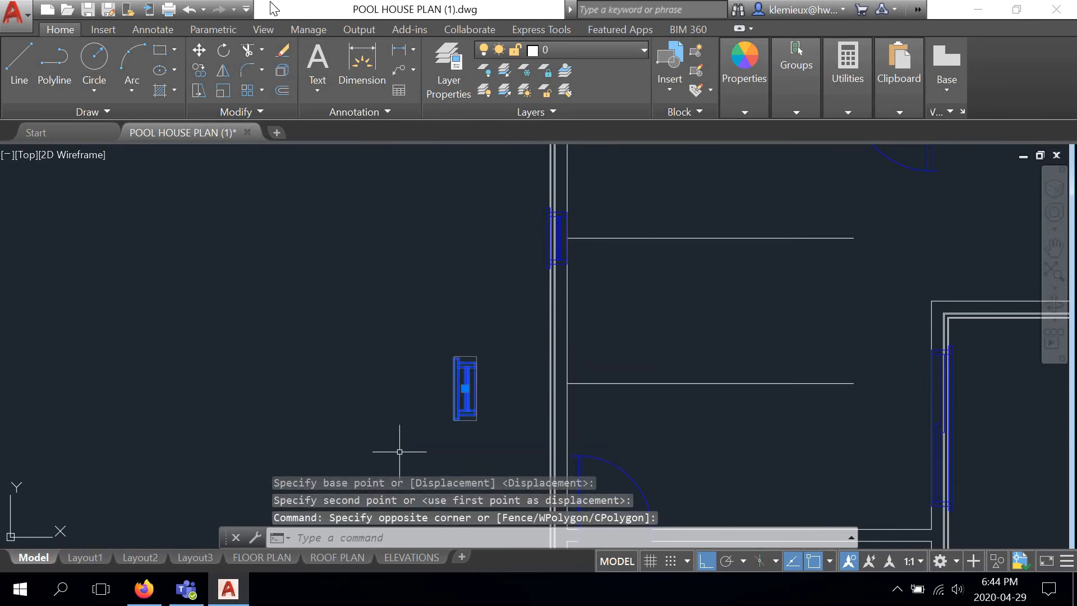
left_click(200, 52)
scroll(517, 413, "up", 3)
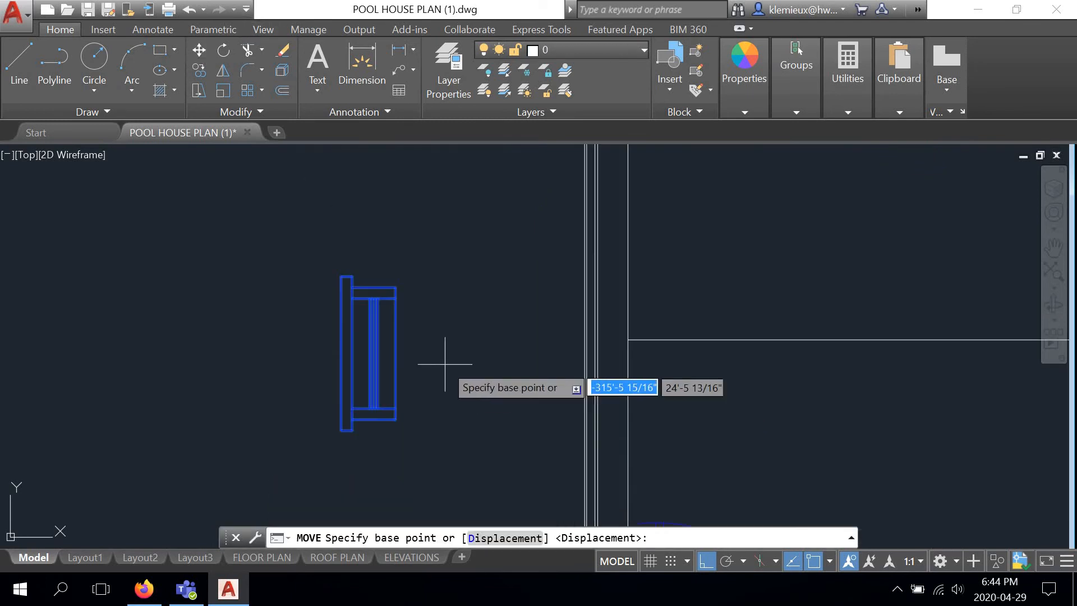
left_click(396, 353)
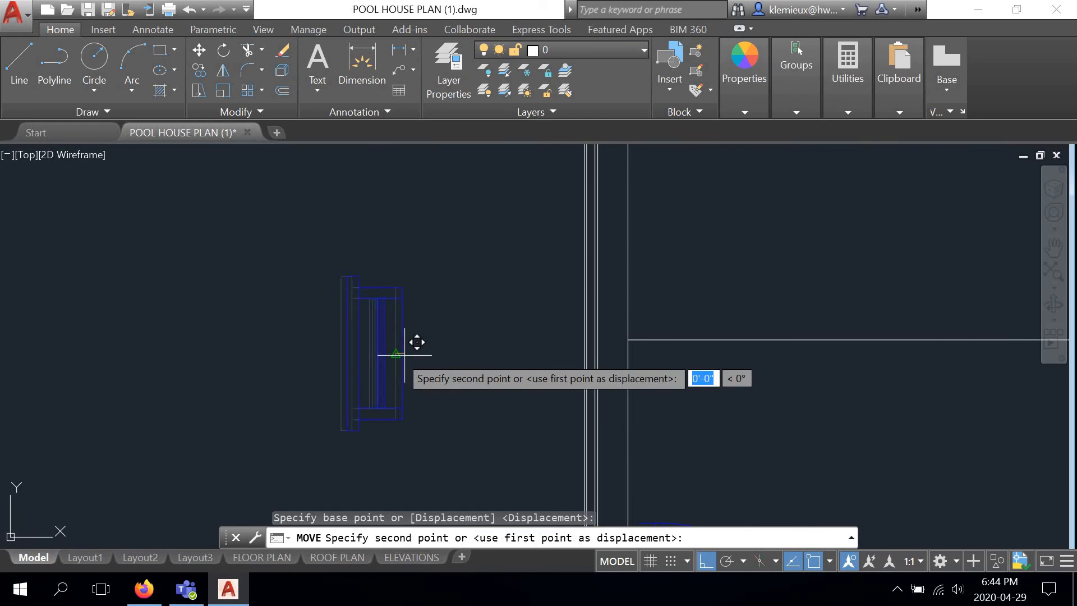
left_click(629, 338)
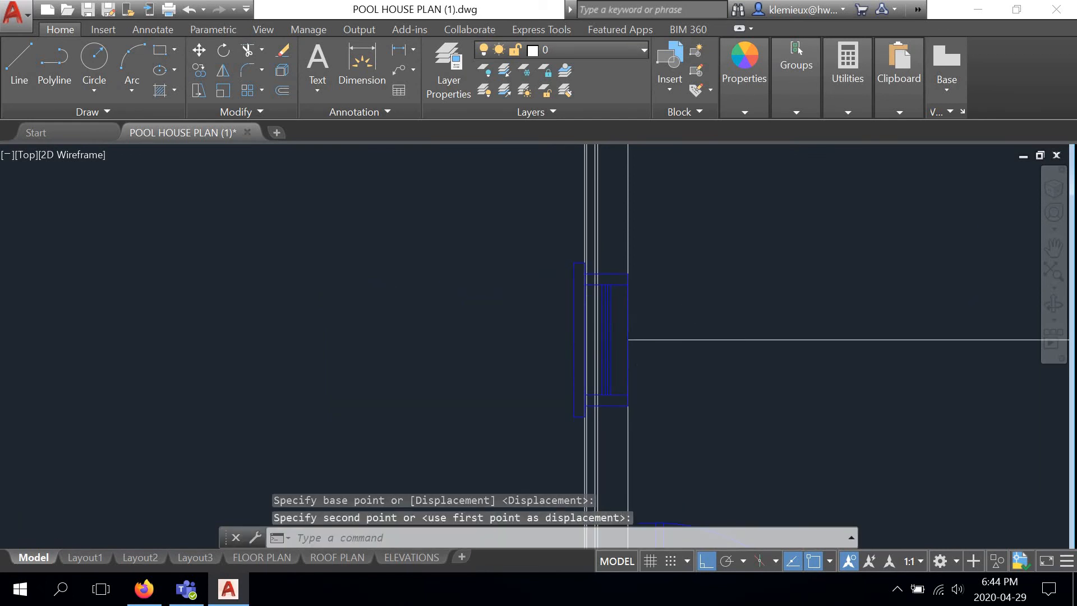
Step: Erase the two horizontal guide lines beside the left wall's casement windows
scroll(628, 339, "down", 5)
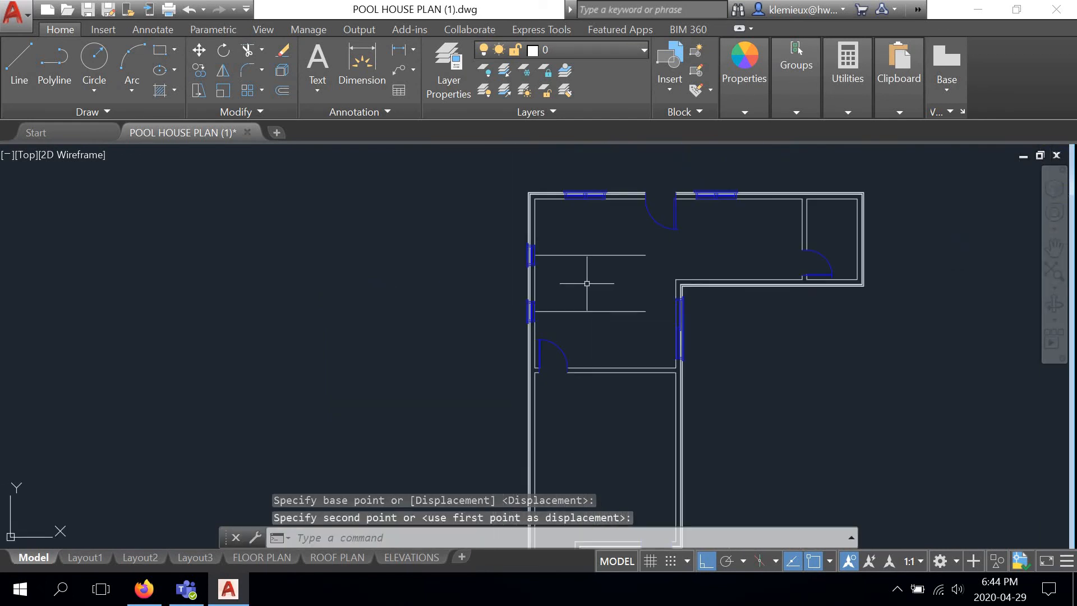
scroll(586, 283, "up", 2)
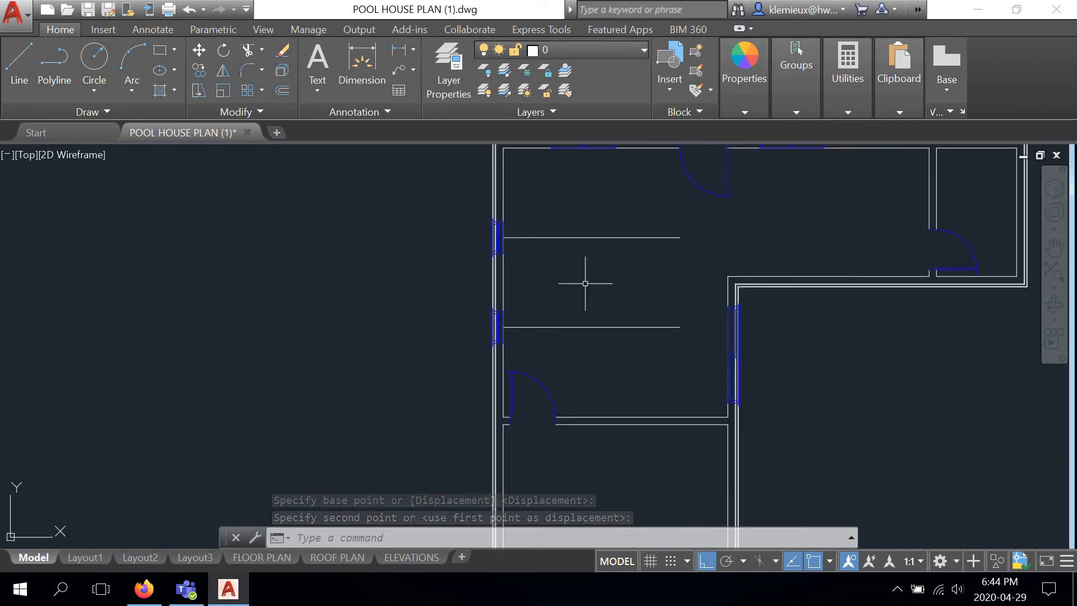
left_click(572, 238)
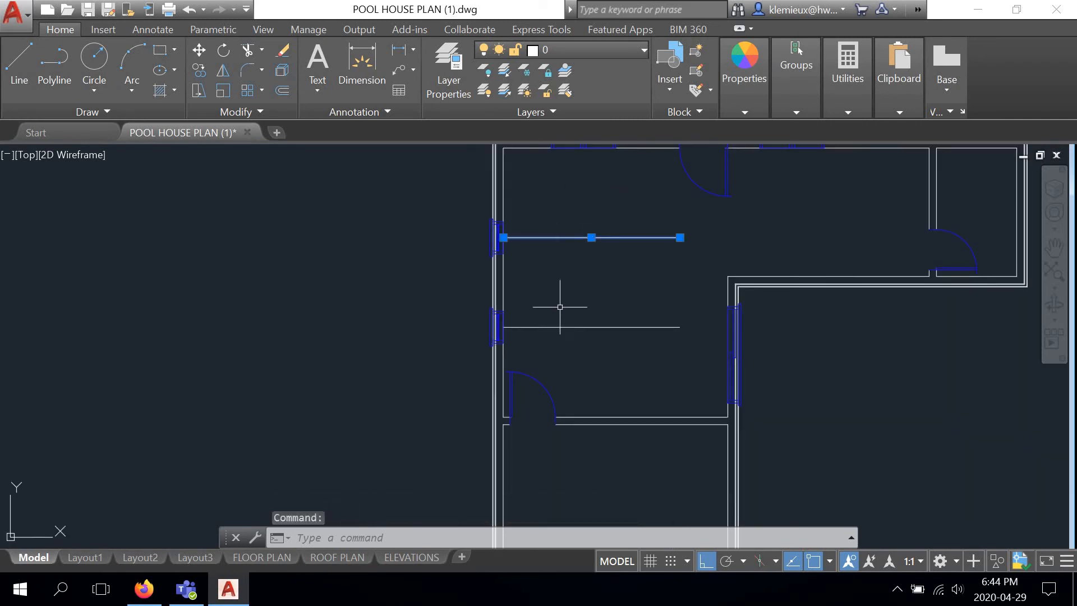
left_click(567, 326)
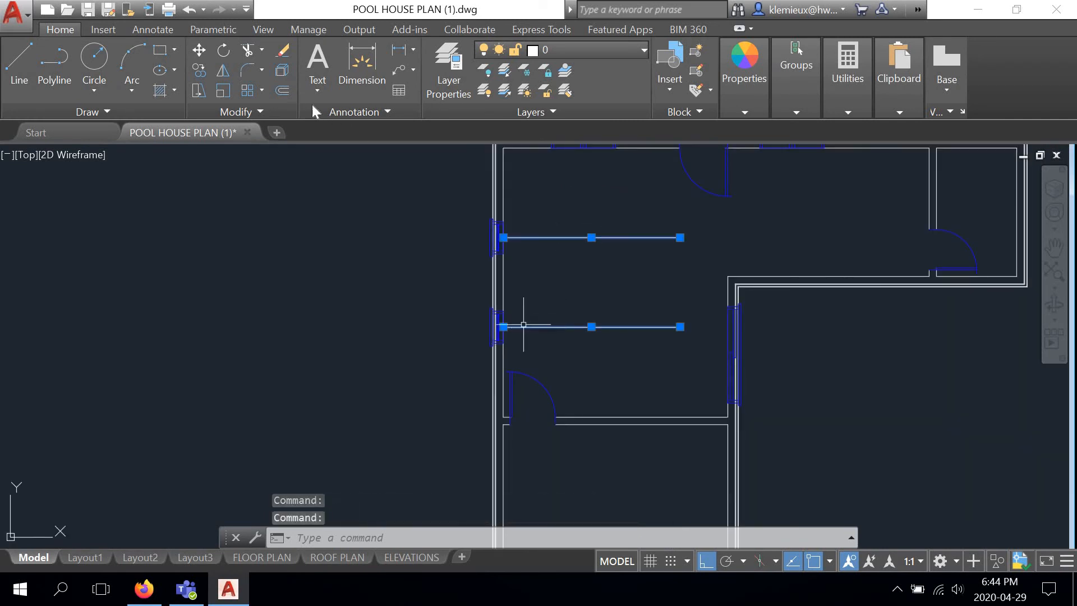
left_click(283, 50)
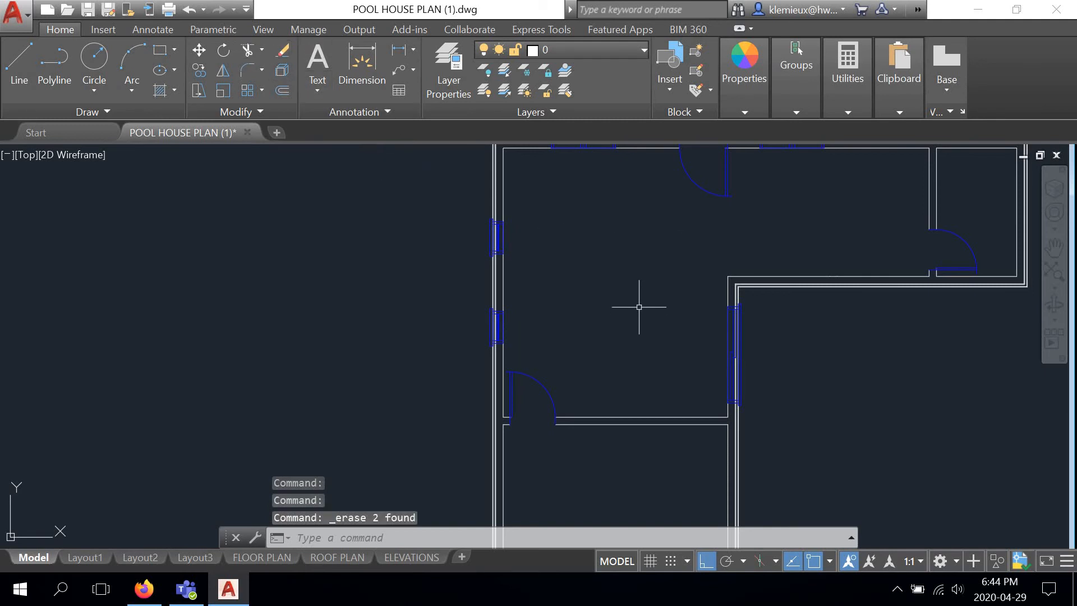
scroll(639, 307, "down", 2)
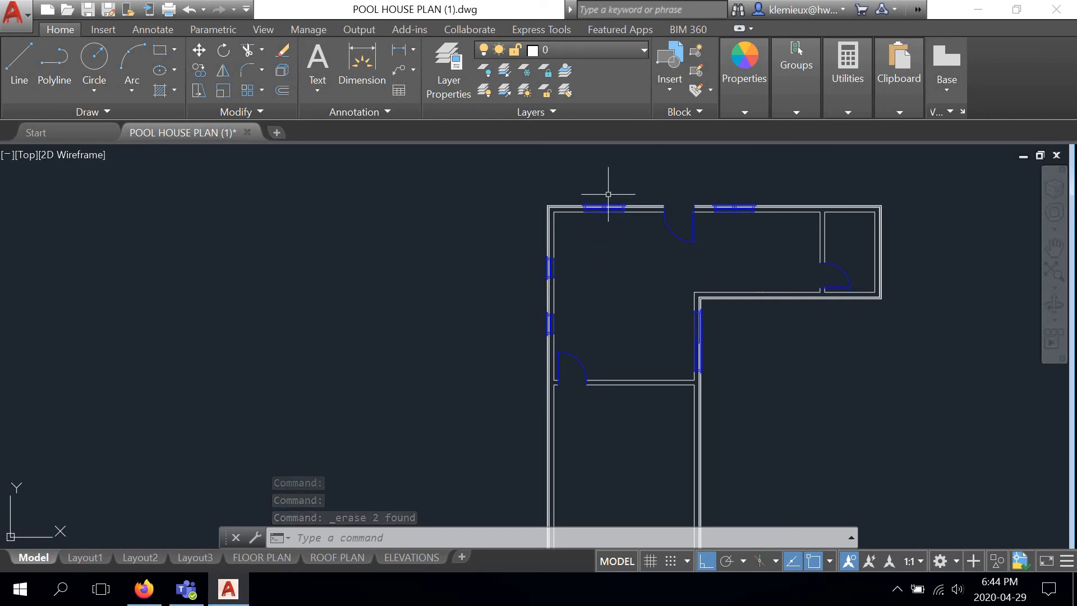
scroll(668, 211, "up", 5)
middle_click_drag(740, 252, 486, 270)
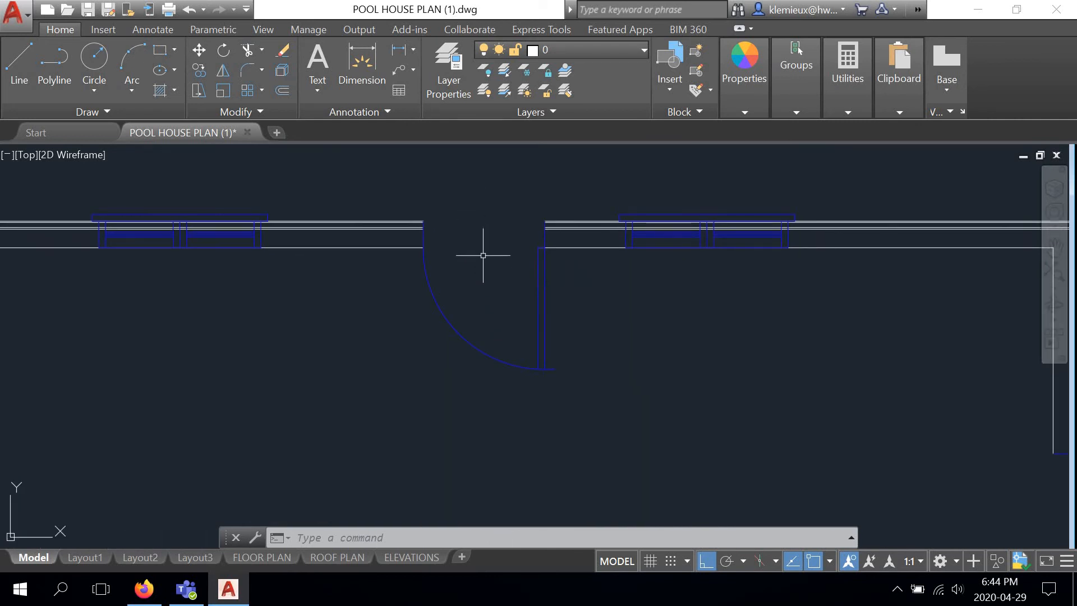
Step: Try to trim the two middle wall lines out of the double casement window left of the entry door, using the window group as cutting edges
scroll(475, 245, "down", 2)
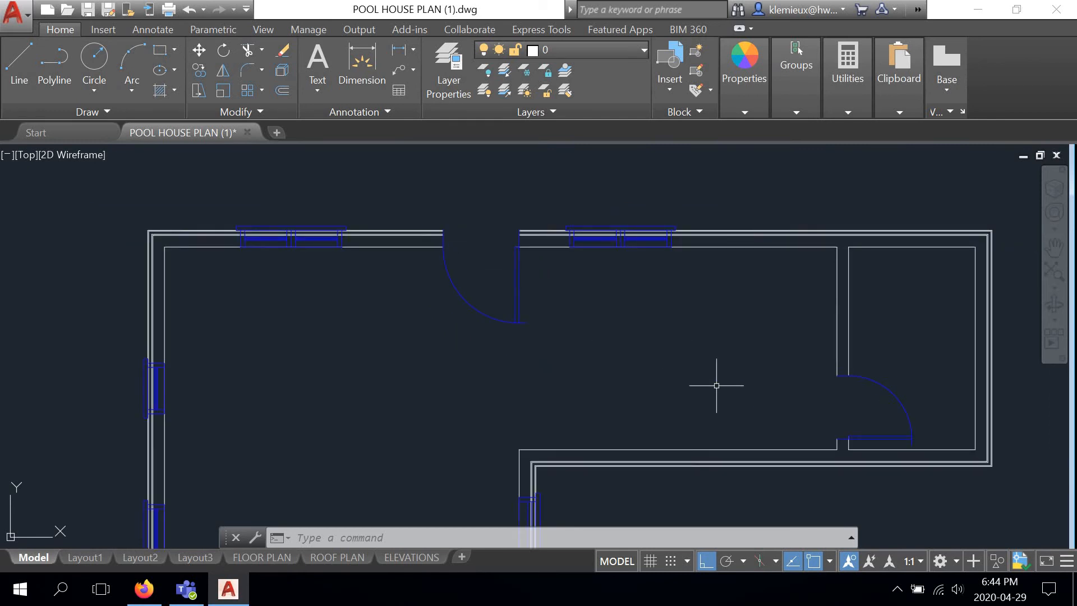
middle_click_drag(547, 357, 653, 292)
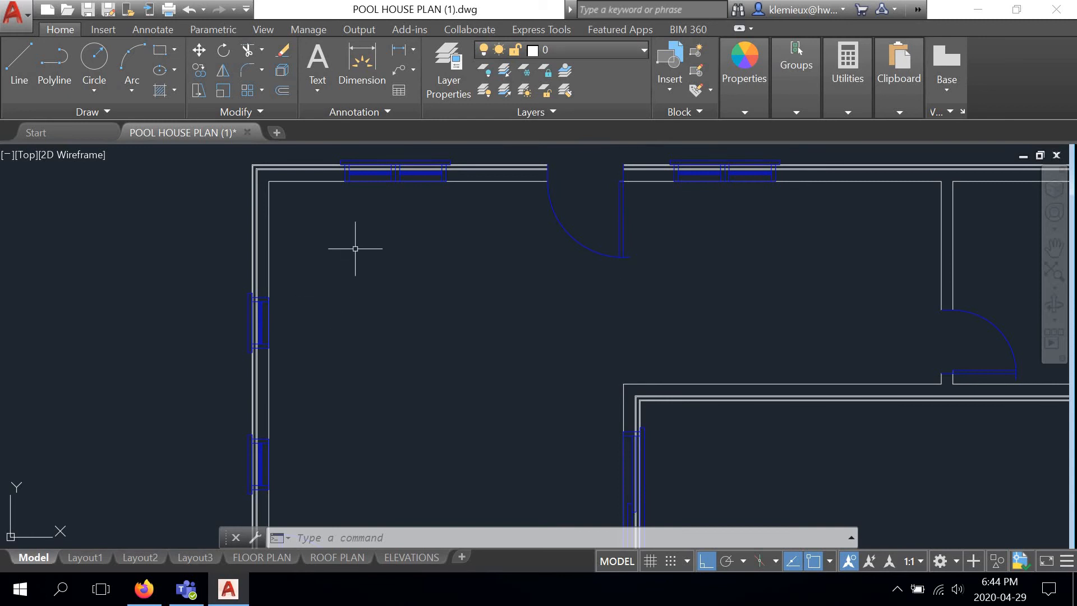
scroll(422, 281, "up", 3)
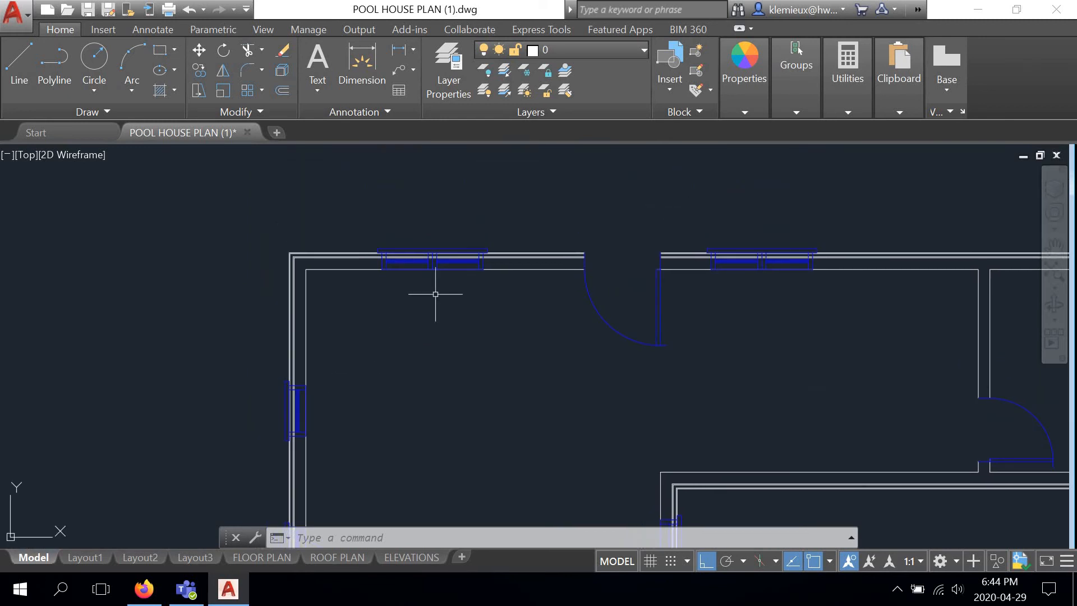
scroll(424, 250, "up", 2)
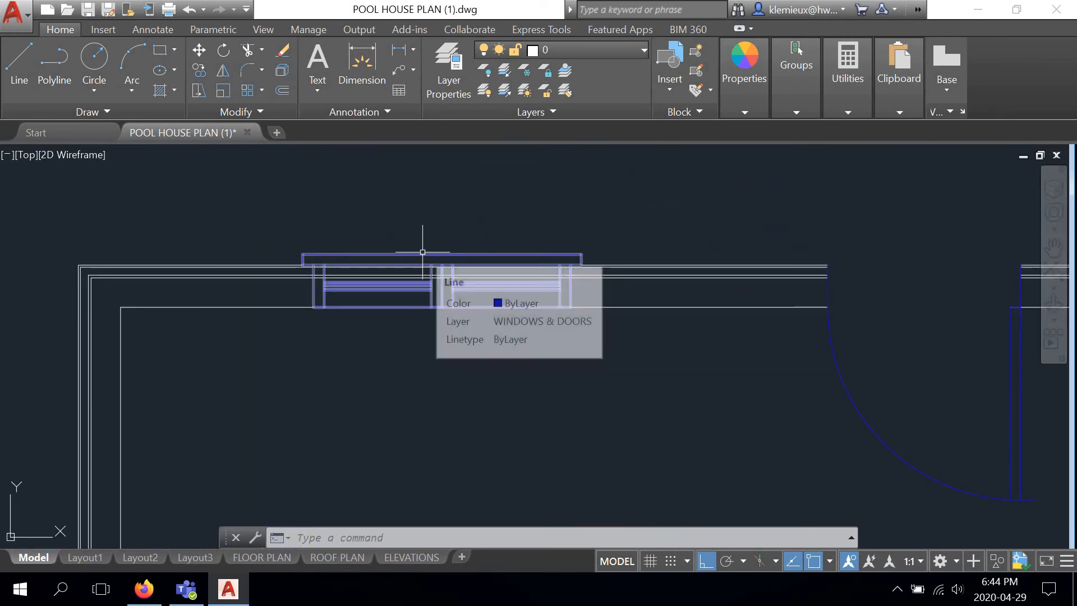
scroll(423, 251, "up", 2)
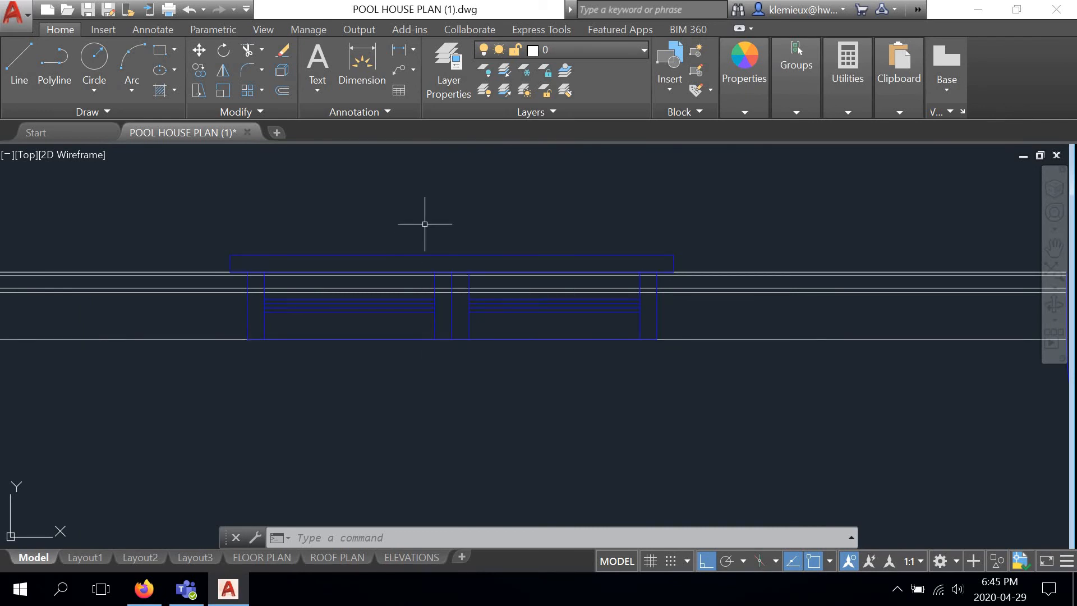
left_click(247, 49)
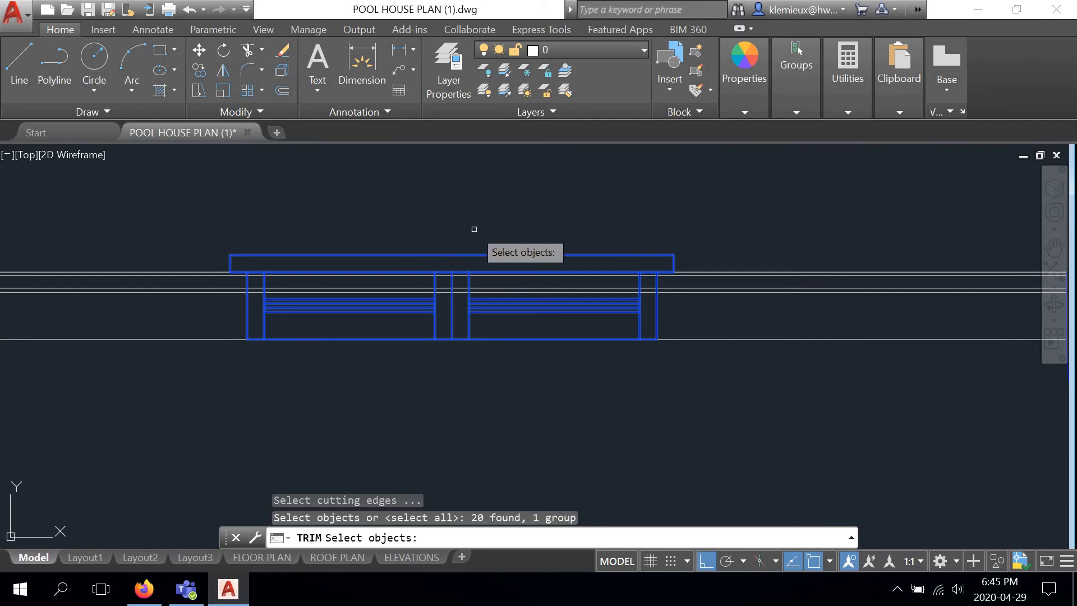
key("Return")
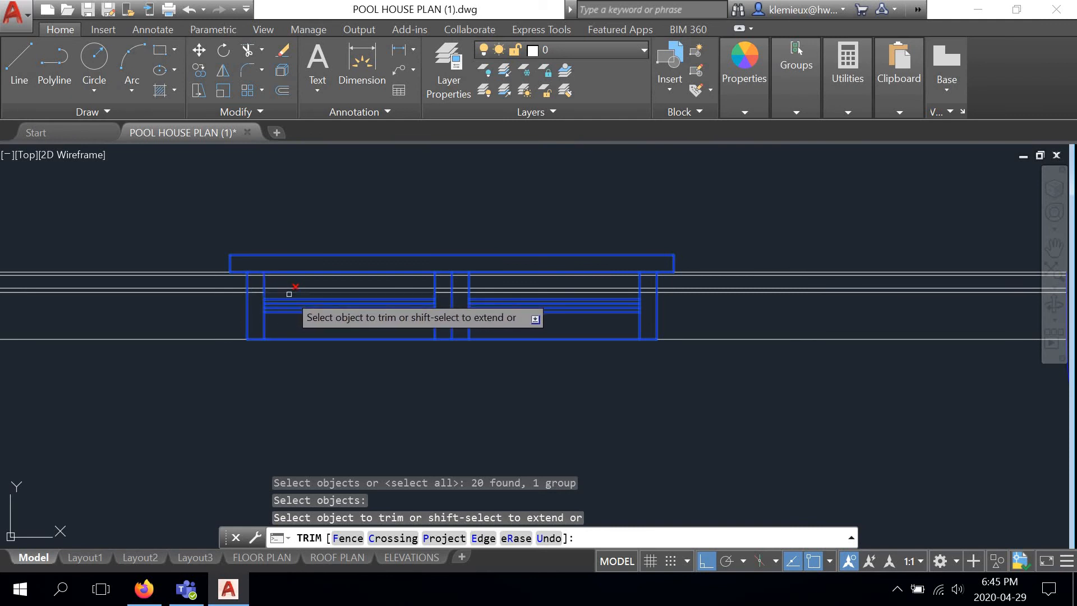
scroll(289, 292, "up", 2)
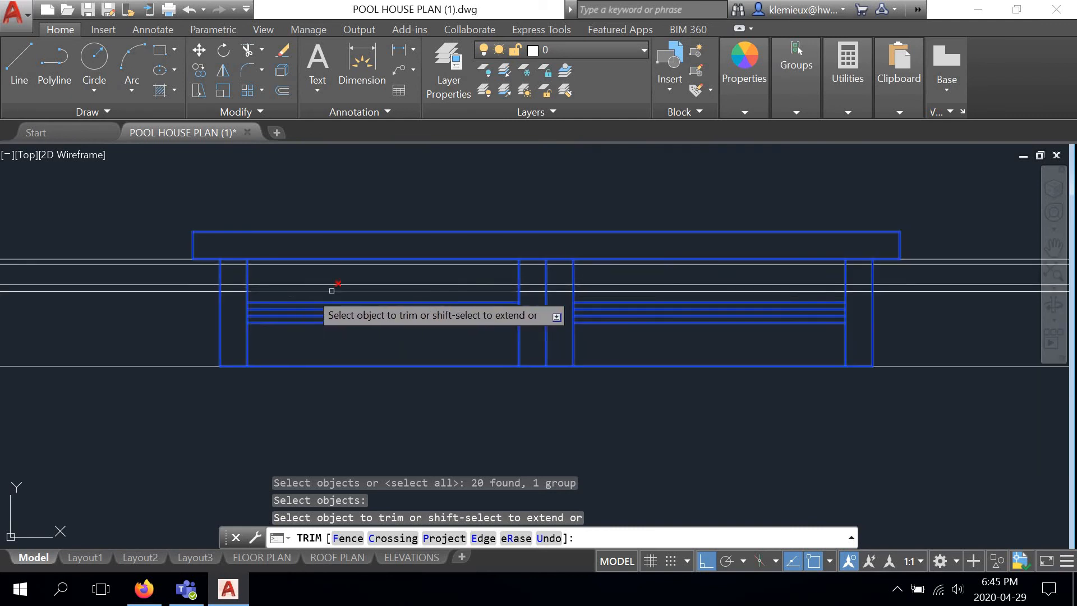
left_click(496, 286)
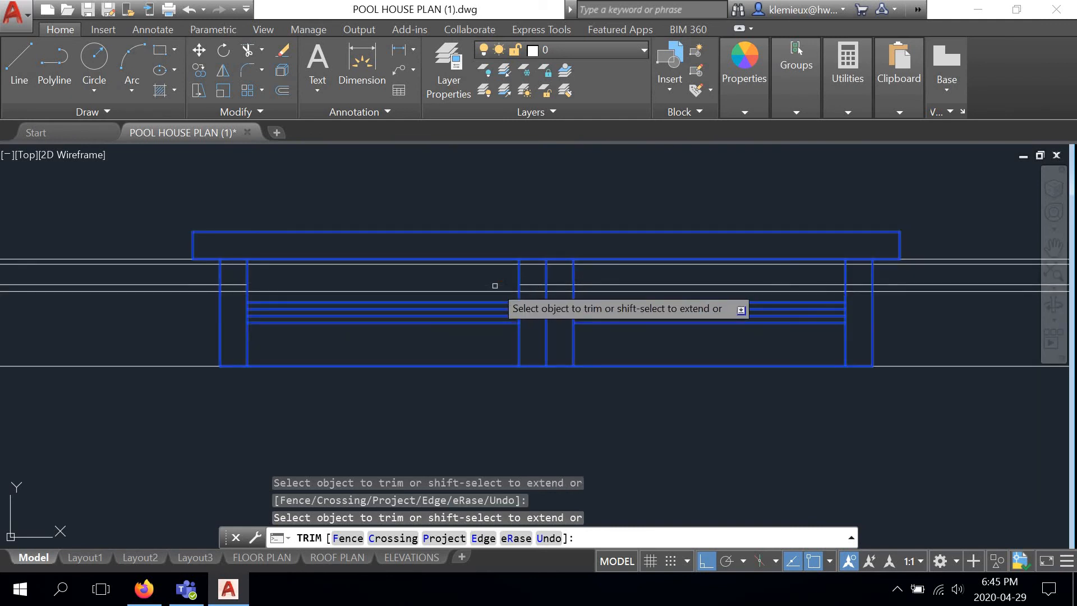
left_click(498, 290)
left_click(531, 286)
left_click(531, 291)
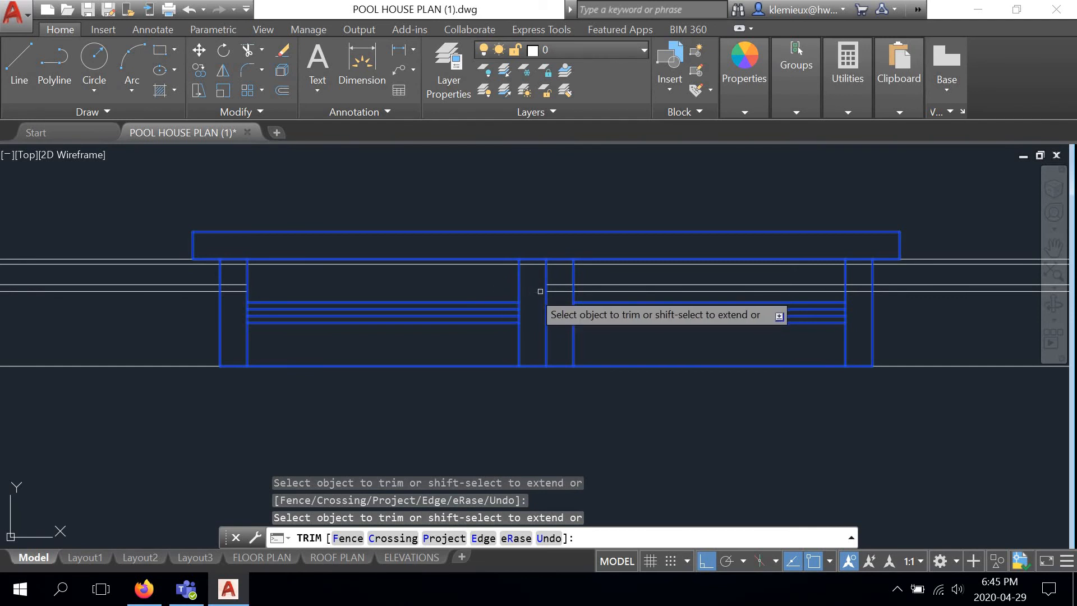
left_click(562, 285)
left_click(563, 290)
left_click(593, 286)
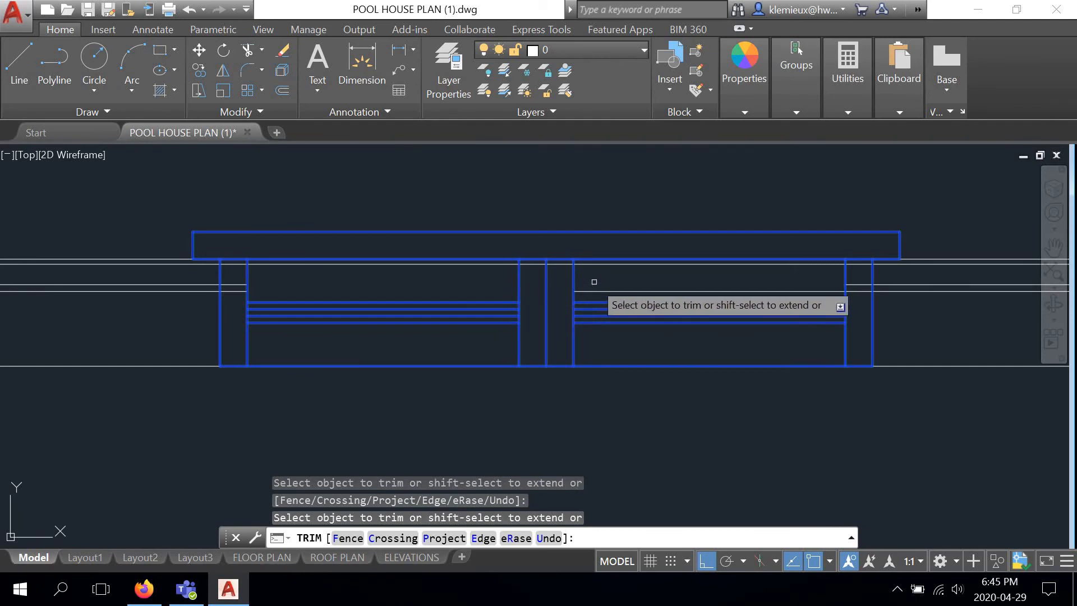
left_click(591, 291)
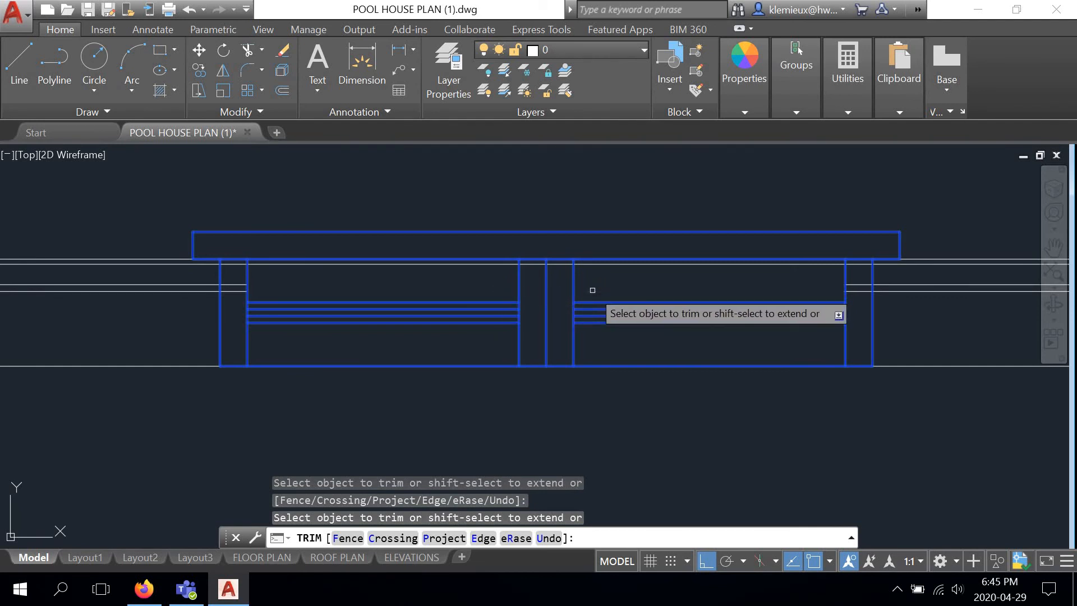
left_click(863, 285)
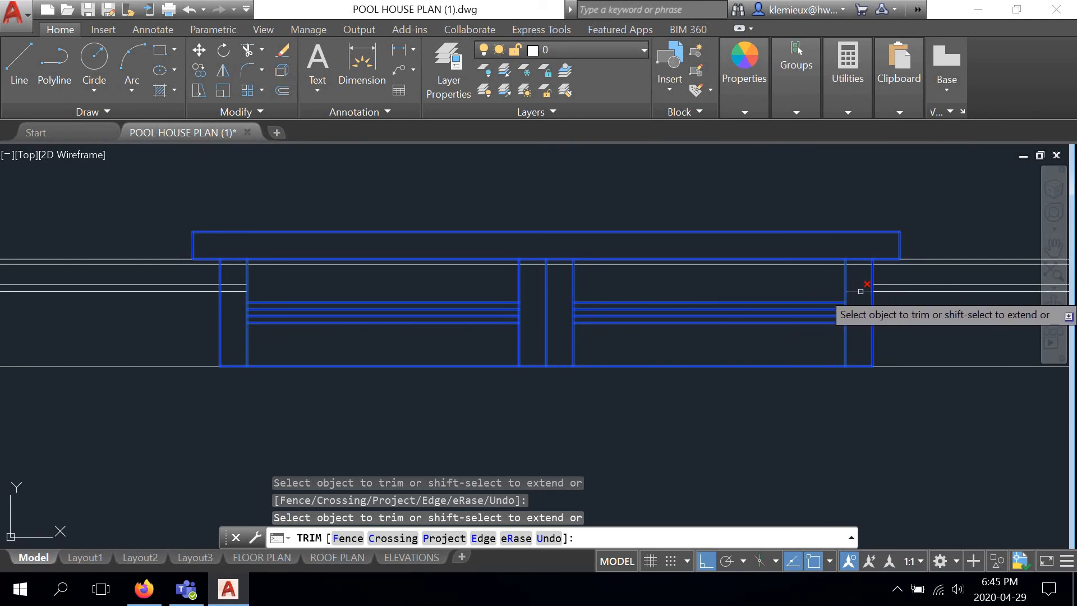
left_click(862, 291)
left_click(232, 284)
left_click(232, 290)
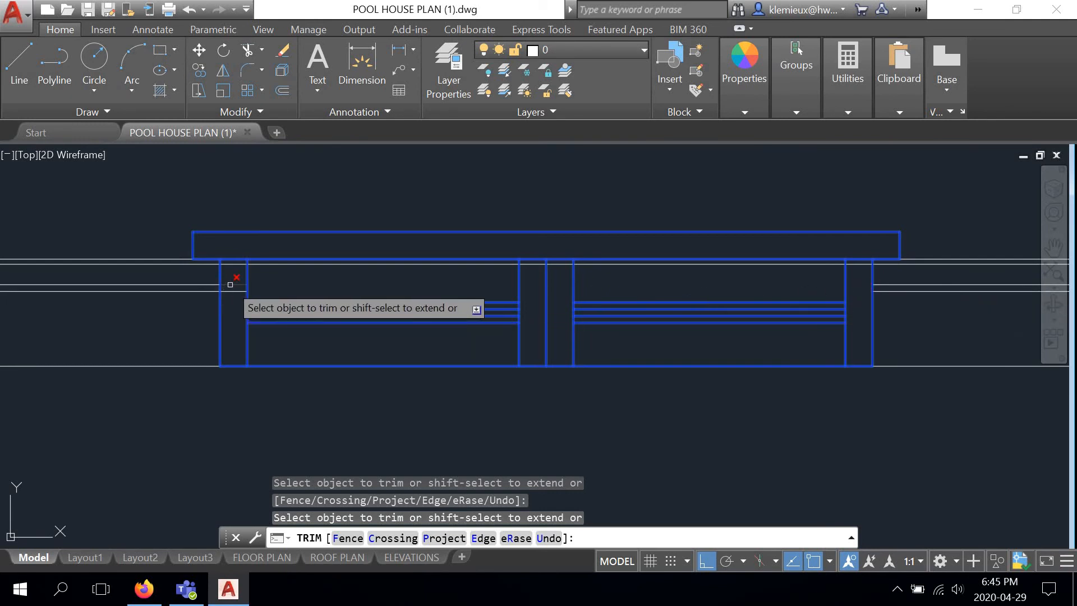
Step: Try to trim the wall line just beneath the window's sill and the inner-face segment at its right jamb, and end the Trim command
left_click(239, 264)
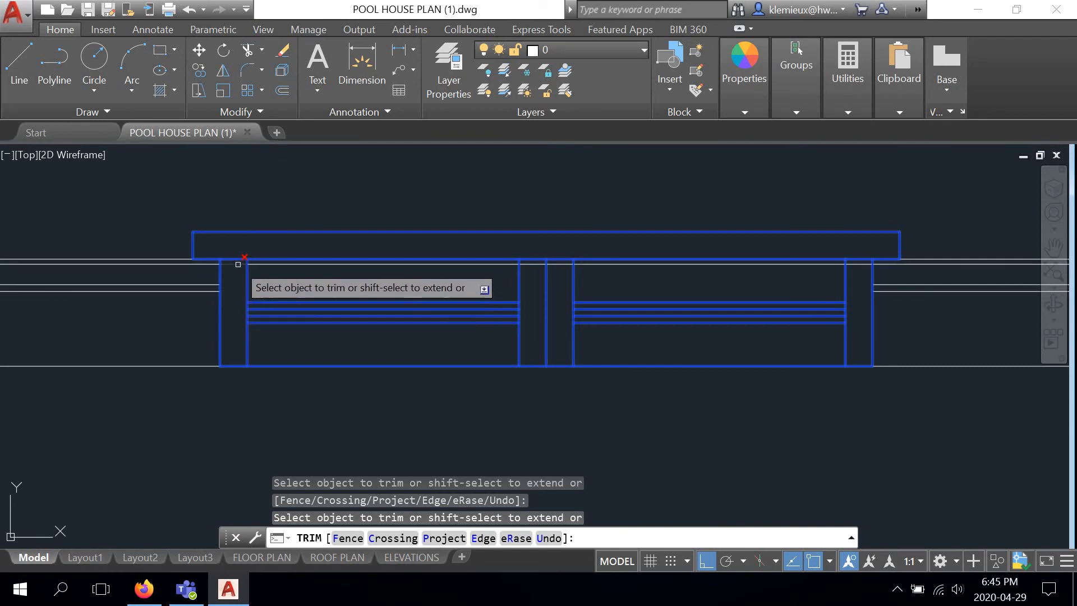
left_click(269, 264)
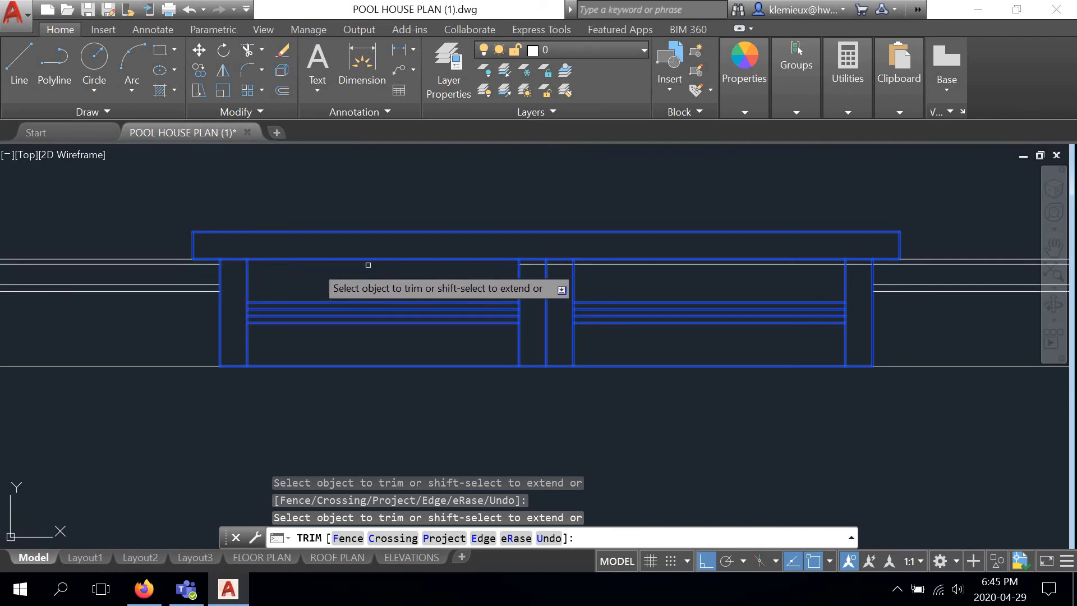
left_click(534, 263)
left_click(553, 265)
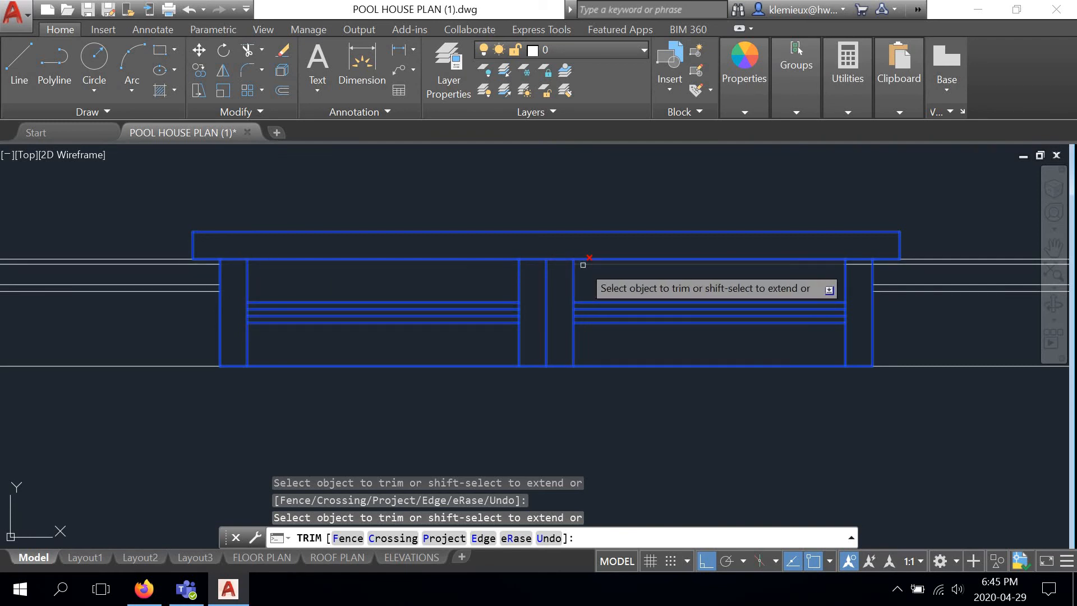
left_click(583, 264)
left_click(857, 259)
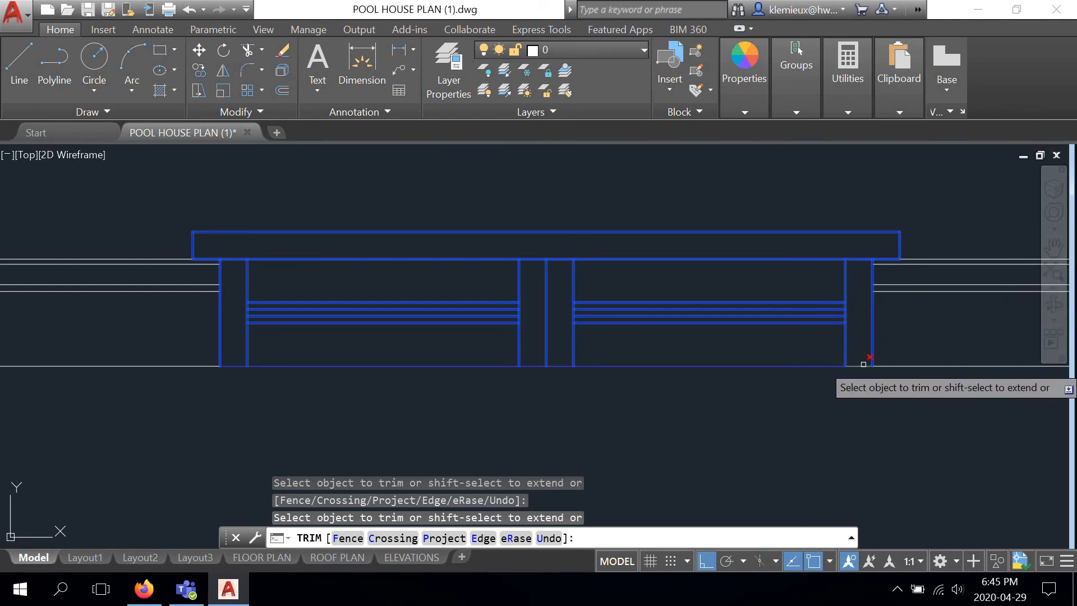
left_click(863, 364)
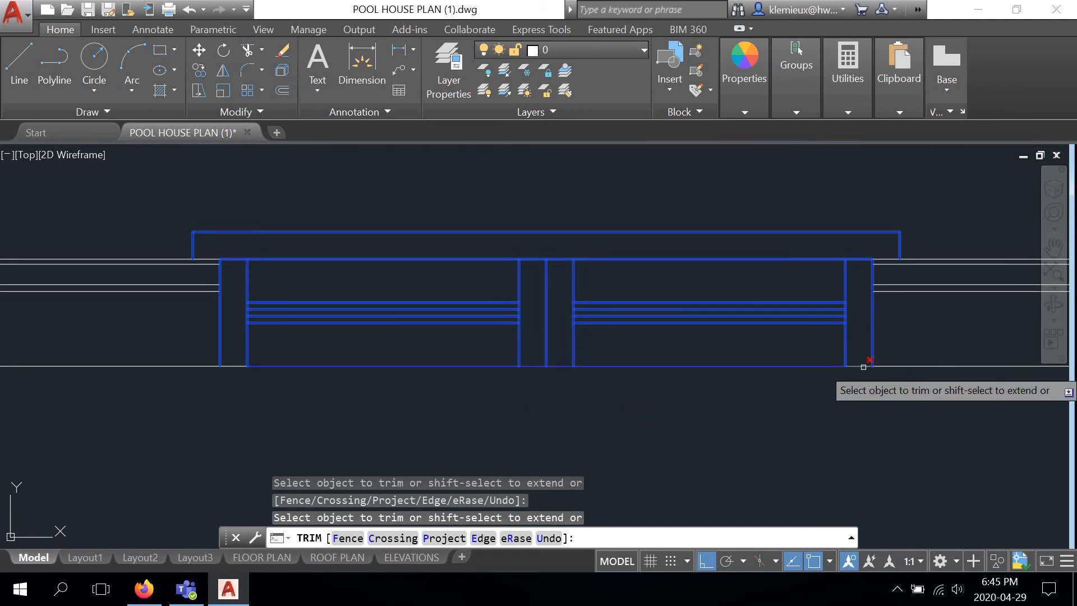
right_click(585, 189)
left_click(620, 198)
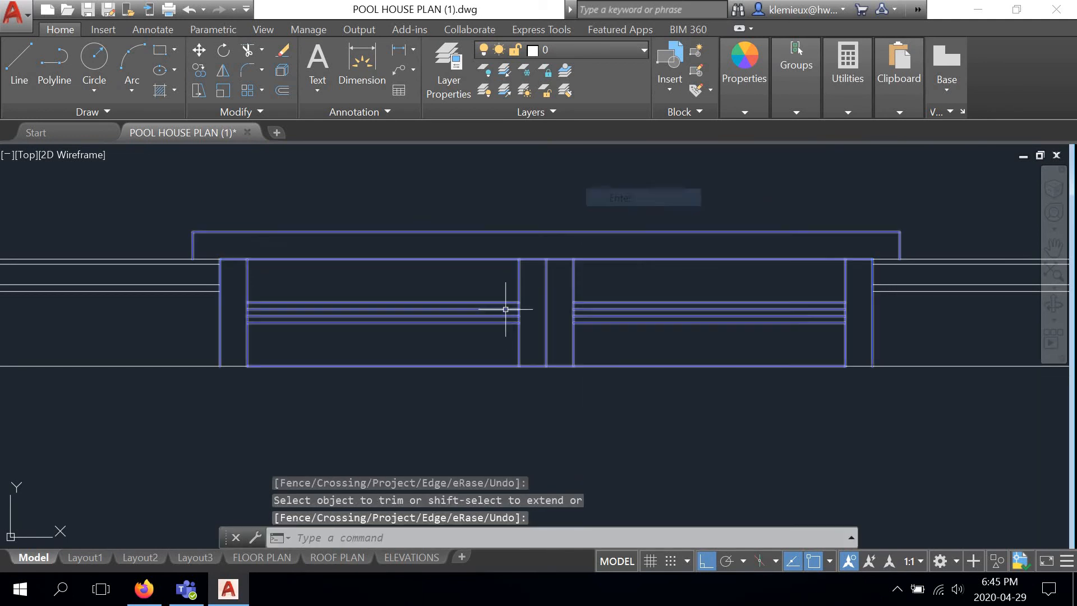
Step: Undo the trimming around the double casement window and redo the view changes reverted beyond it
scroll(511, 348, "down", 2)
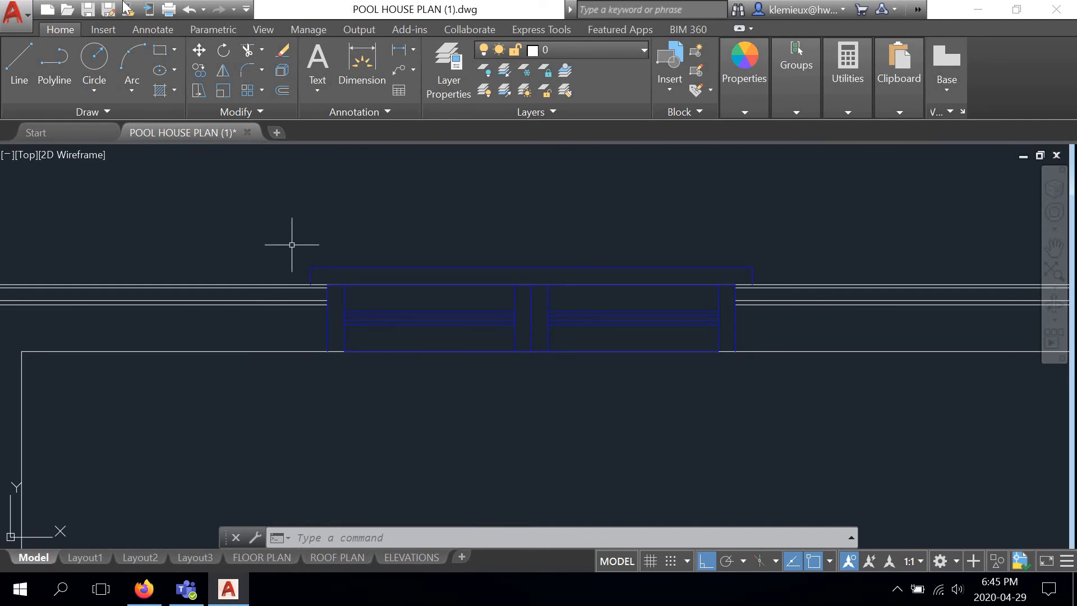
left_click(188, 9)
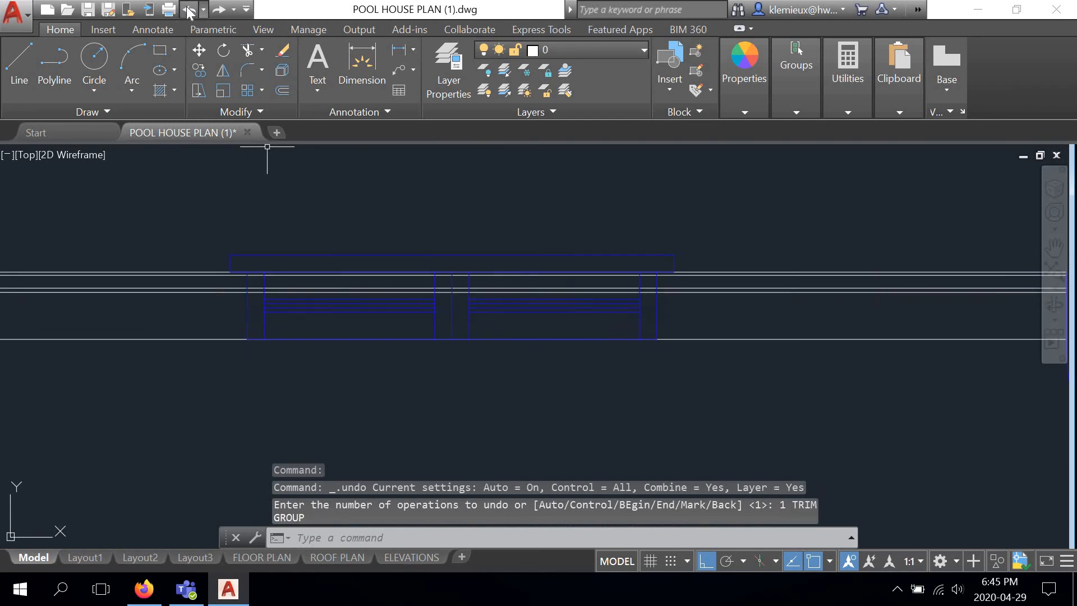
left_click(219, 10)
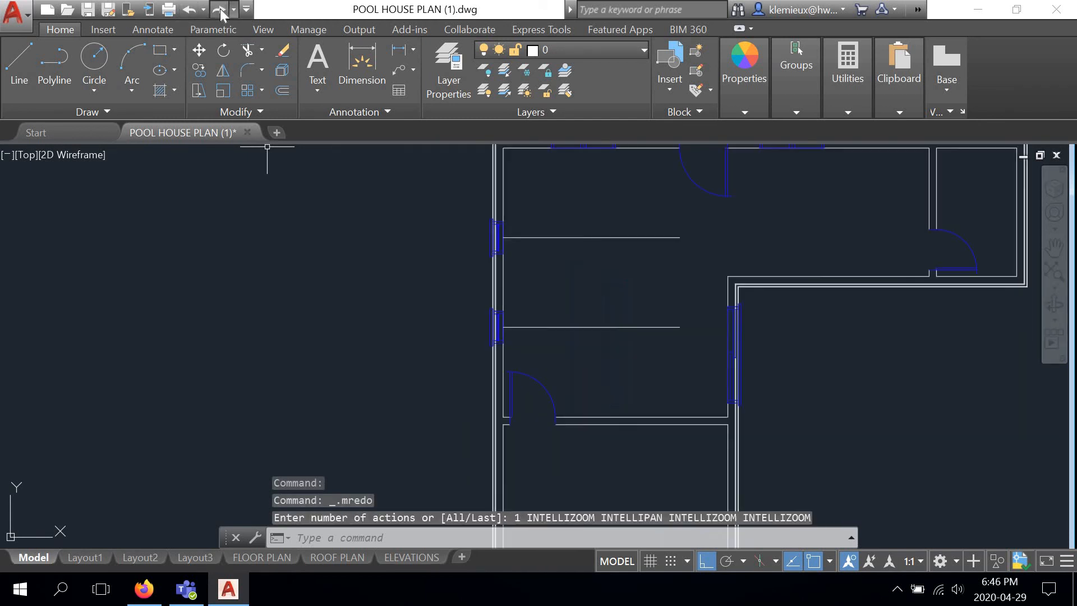
left_click(220, 9)
left_click(220, 9)
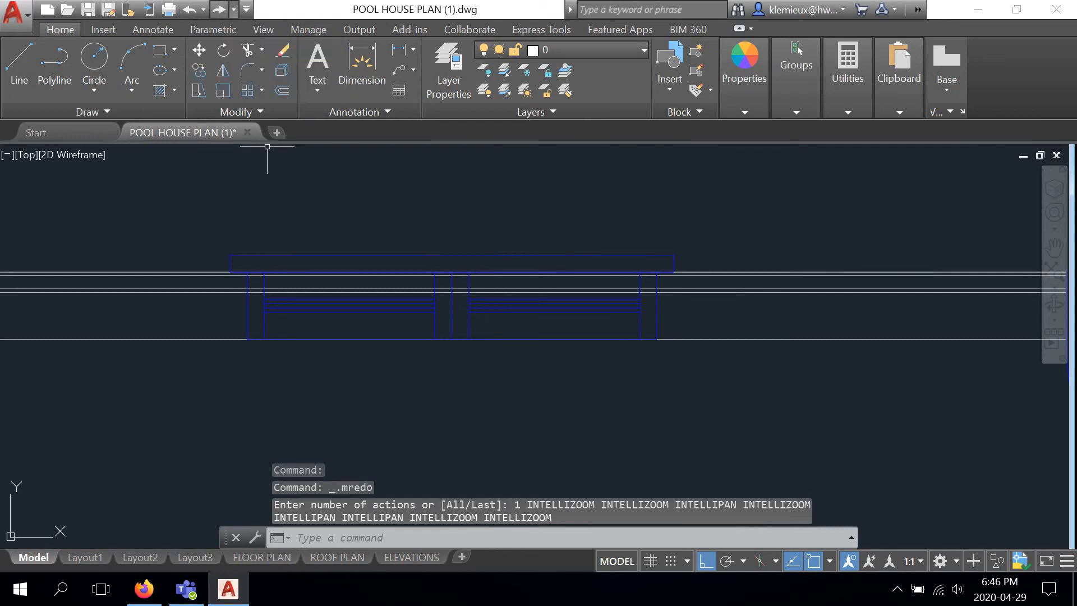
Step: Ungroup the double casement window left of the entry door
scroll(491, 278, "down", 2)
scroll(449, 298, "up", 4)
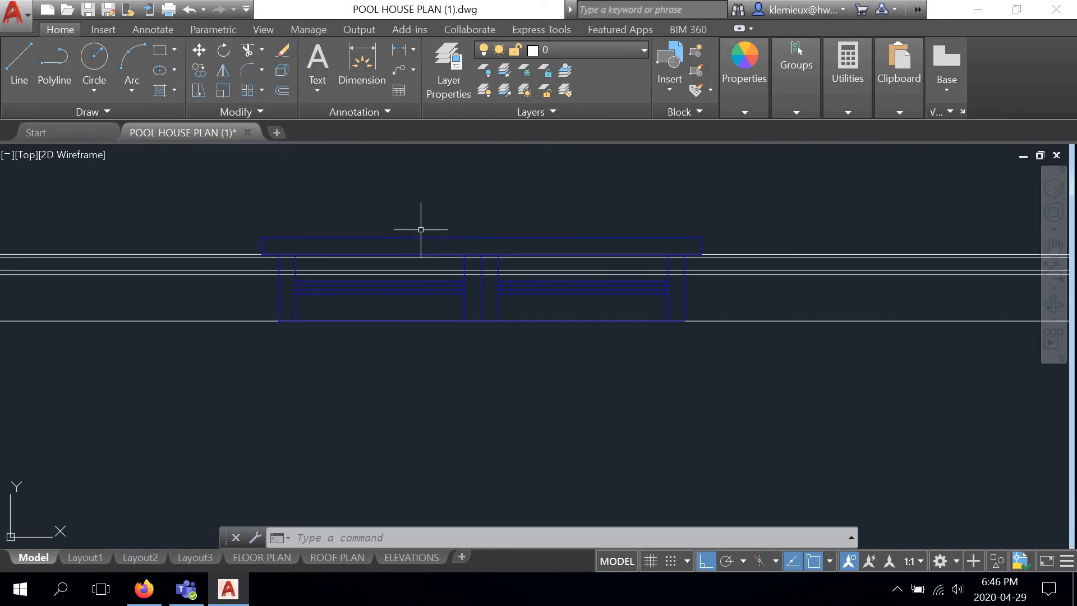
middle_click_drag(517, 204, 555, 233)
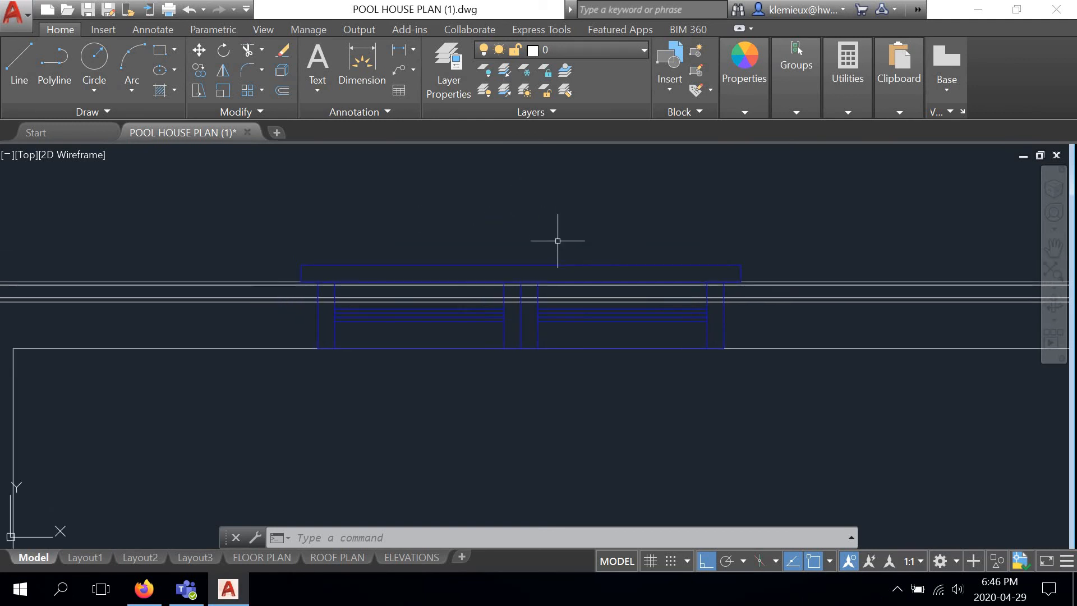
left_click(543, 262)
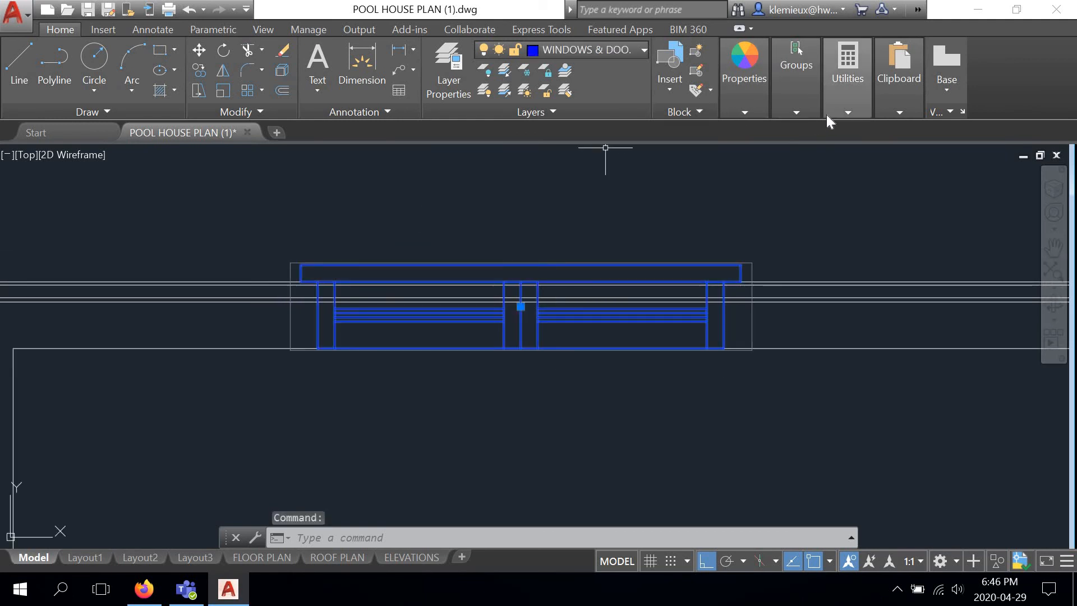
left_click(793, 111)
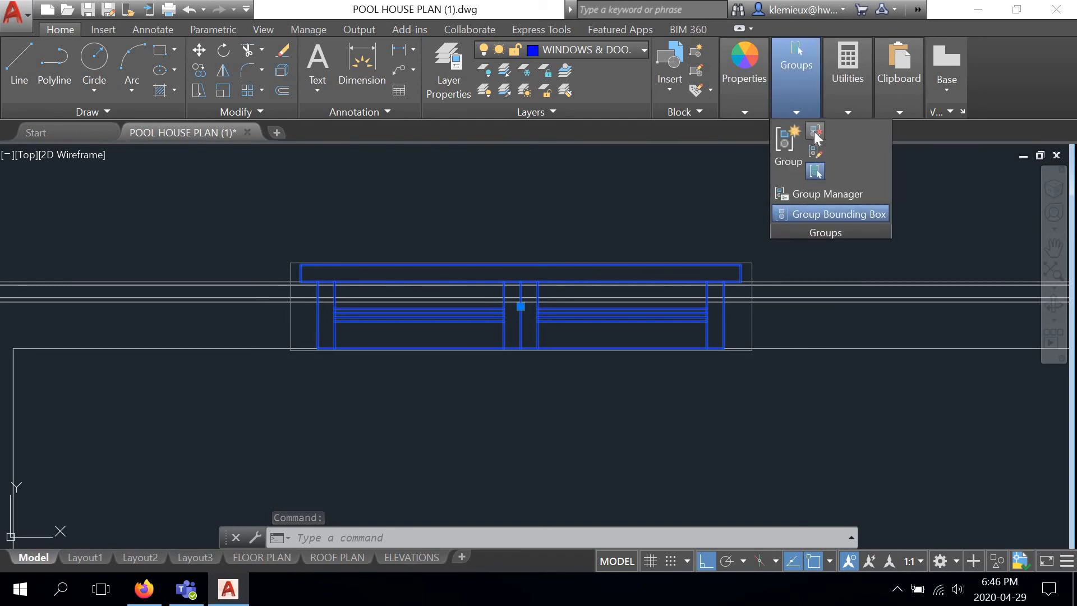
left_click(815, 133)
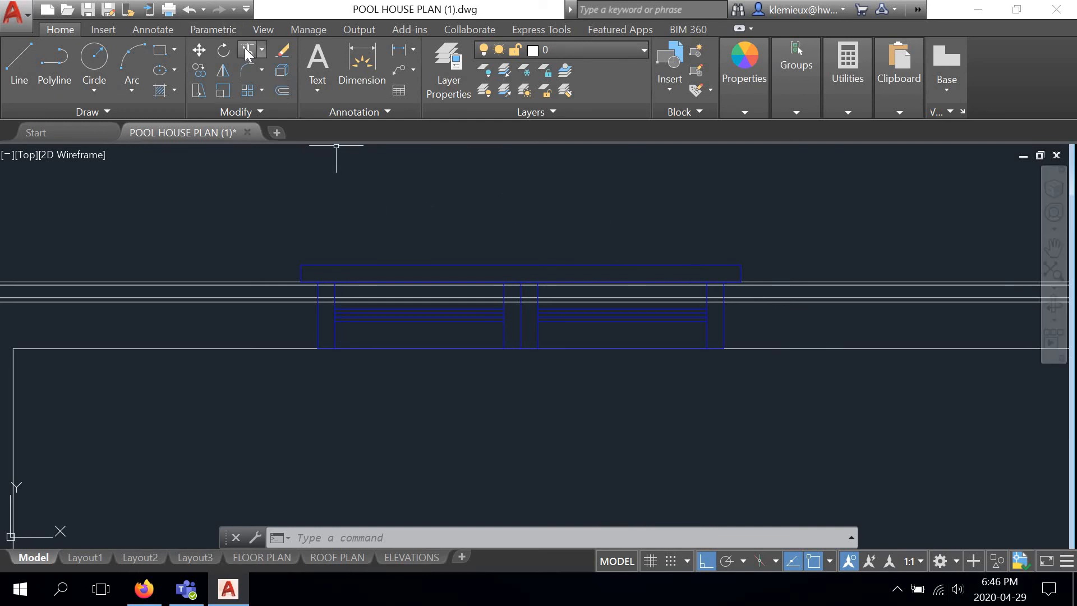
Step: Try to trim the three wall lines out of the ungrouped double casement window left of the entry door, using its outer jamb lines as cutting edges
left_click(245, 49)
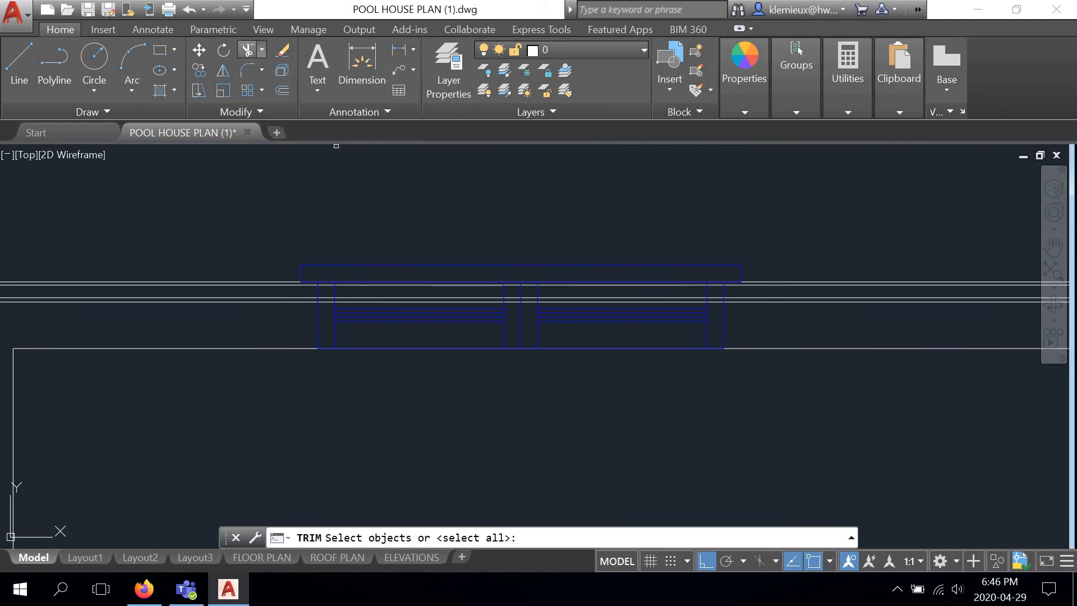
scroll(313, 294, "up", 4)
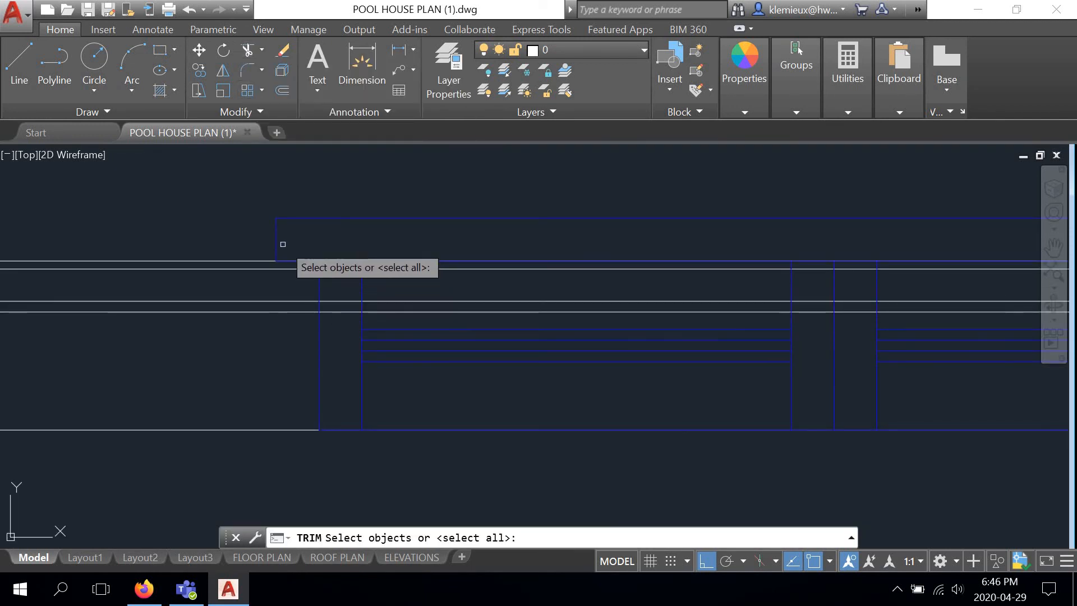
left_click(320, 282)
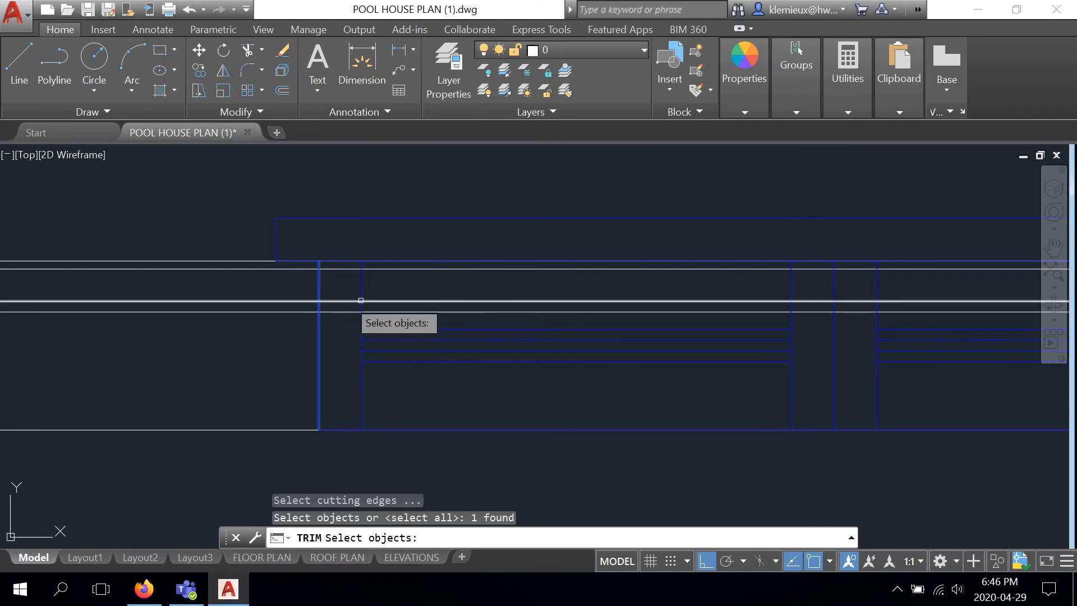
scroll(361, 307, "down", 3)
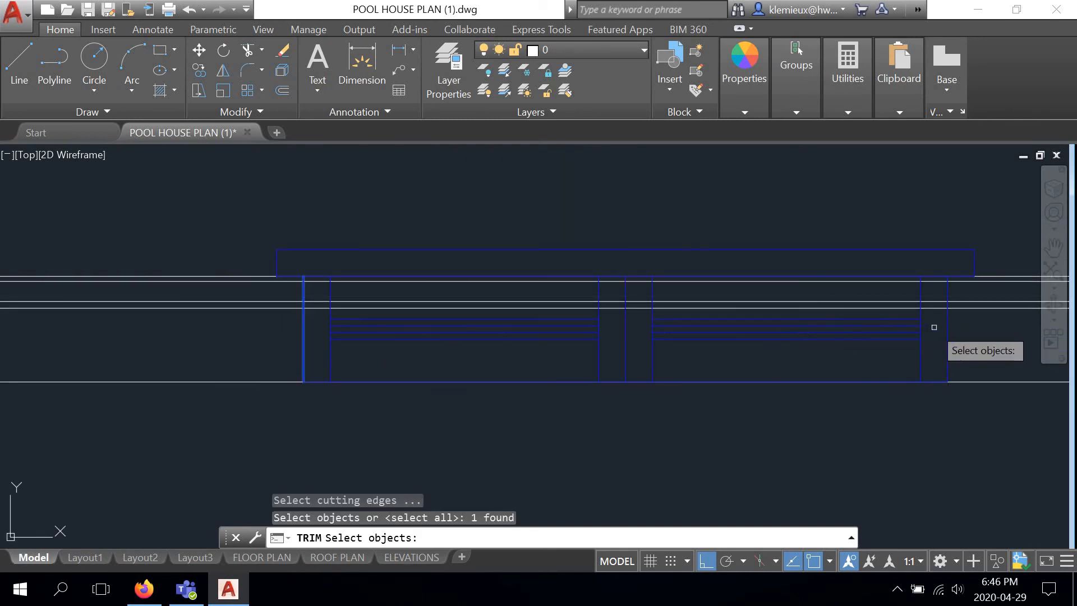
left_click(948, 347)
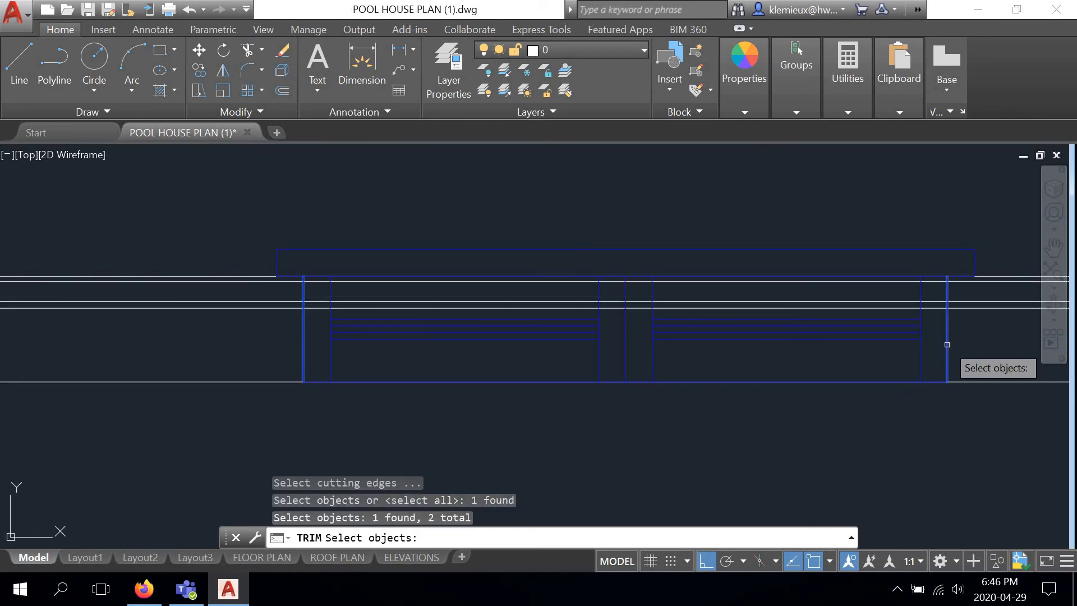
scroll(930, 291, "up", 2)
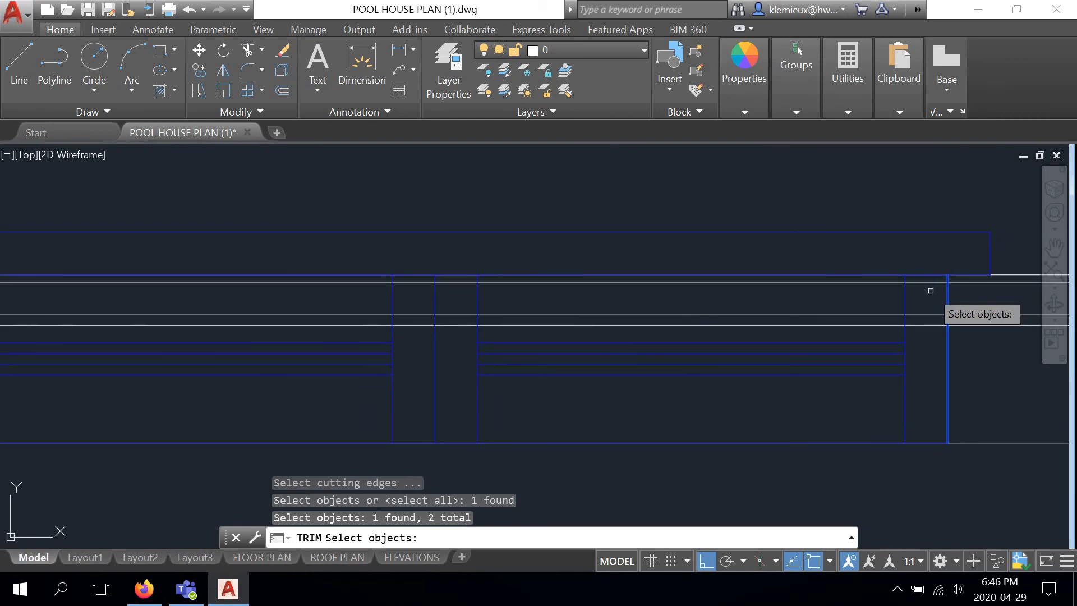
key("Return")
left_click(932, 282)
left_click(928, 315)
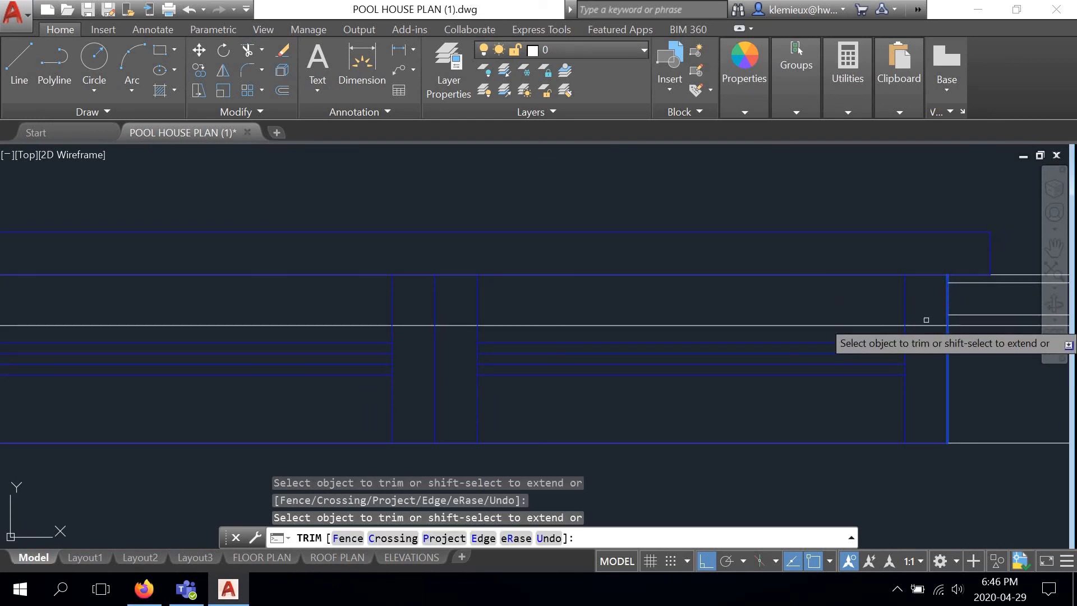
left_click(925, 325)
scroll(924, 325, "down", 2)
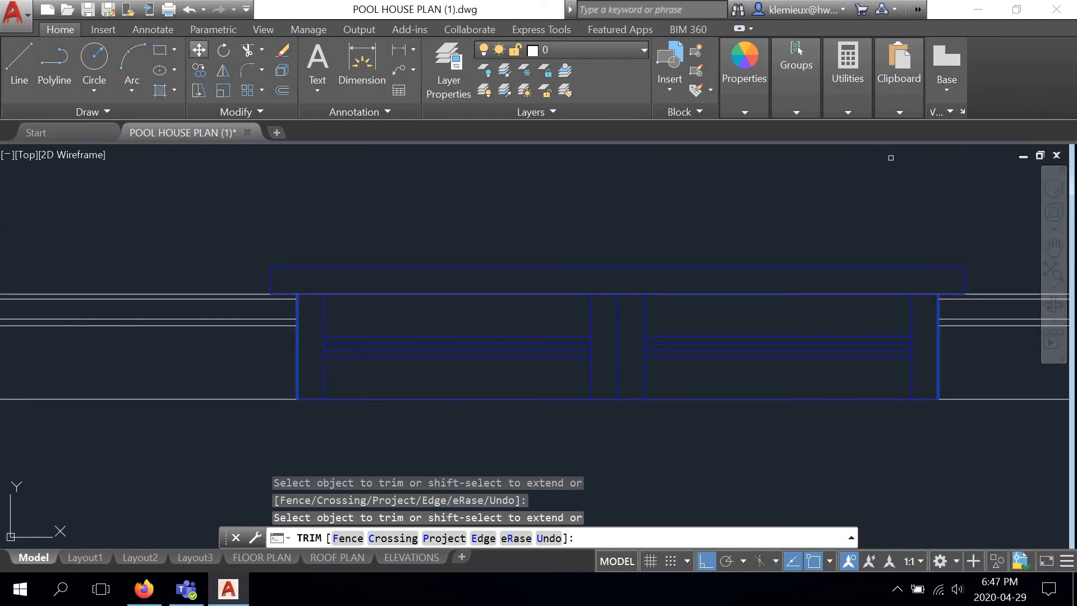
right_click(399, 322)
left_click(432, 334)
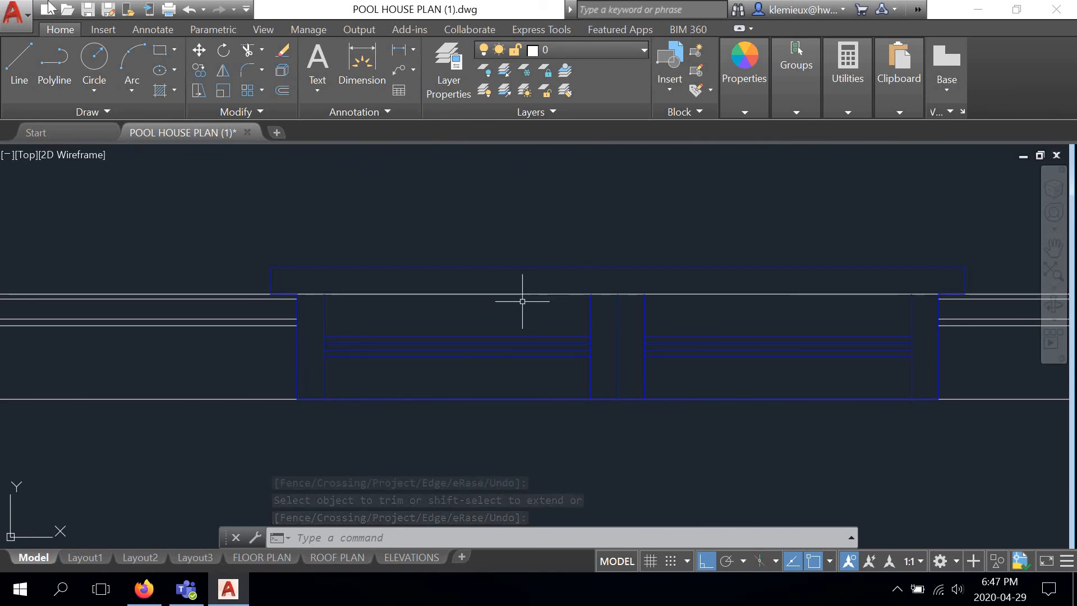
Step: Undo the last trim of the wall lines at the double casement window left of the entry door
left_click(189, 10)
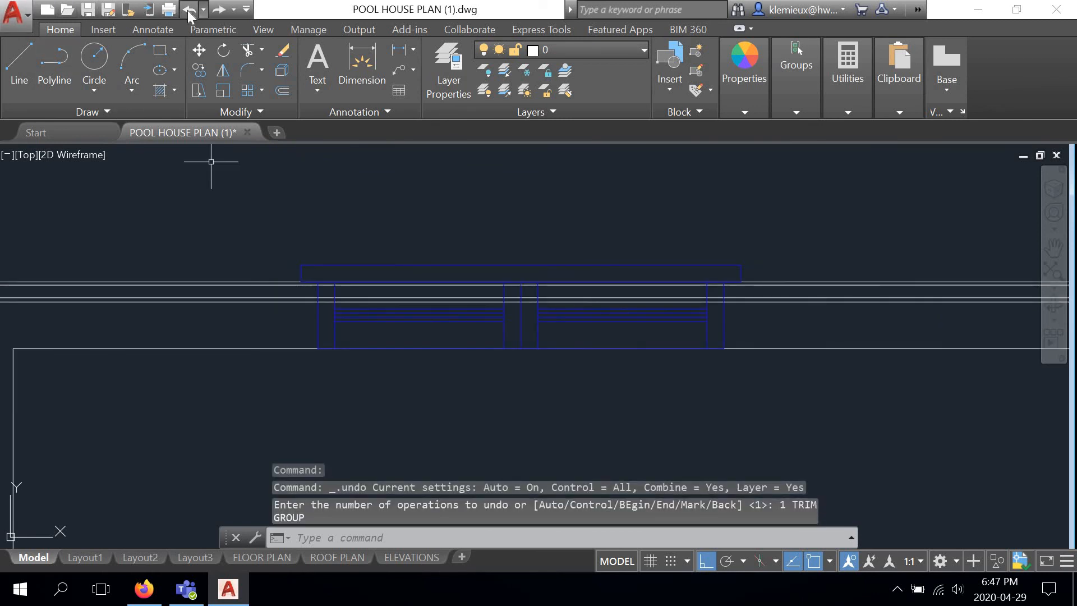
scroll(335, 289, "up", 4)
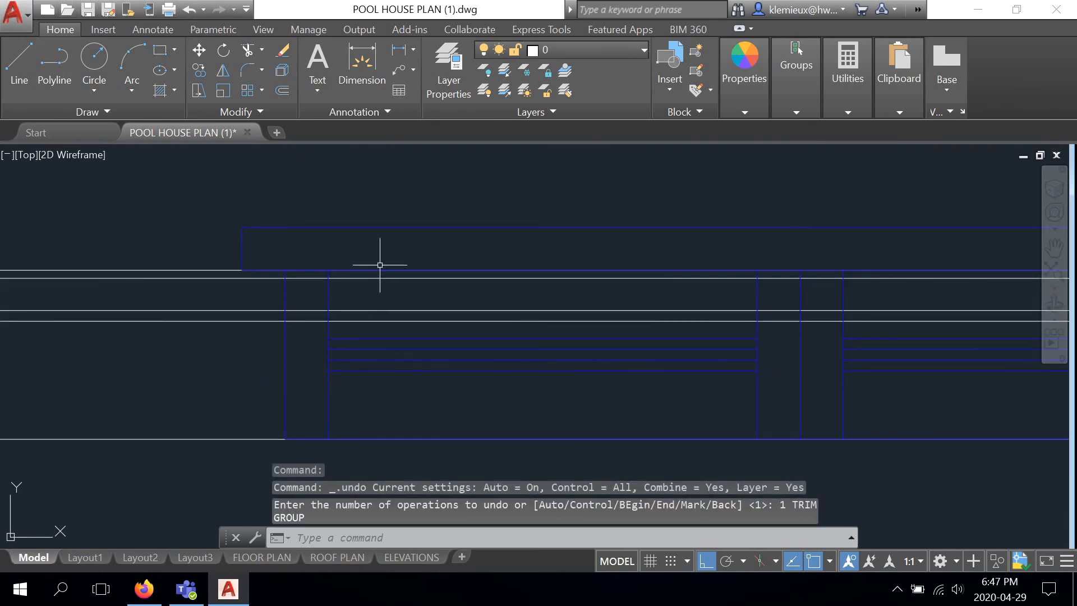
scroll(350, 272, "down", 2)
middle_click_drag(451, 299, 374, 295)
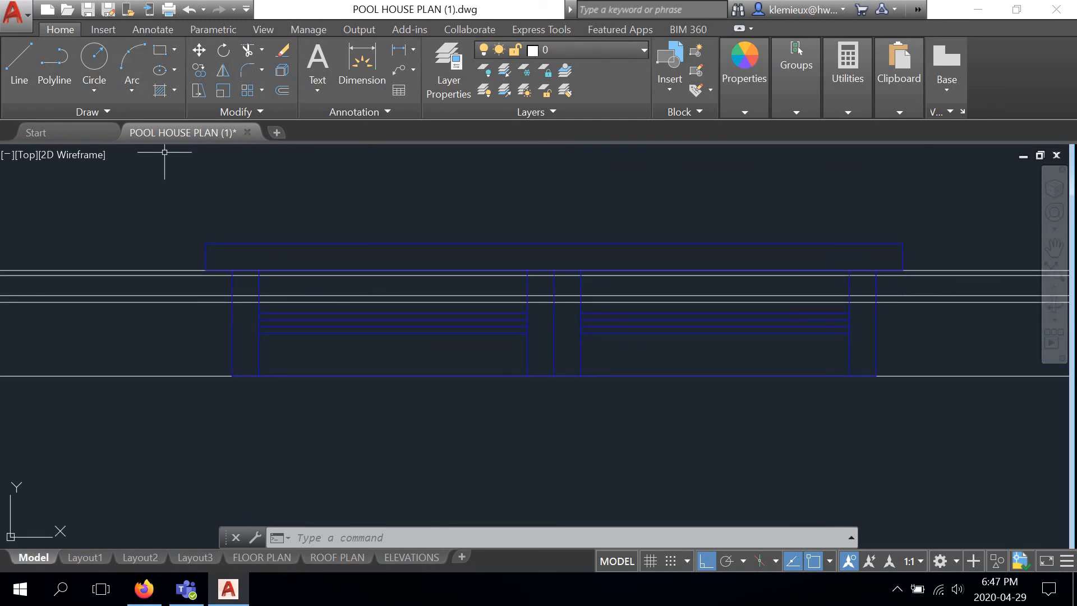
Step: Trim the three wall lines between the outer jamb lines of the double casement window left of the entry door
left_click(246, 50)
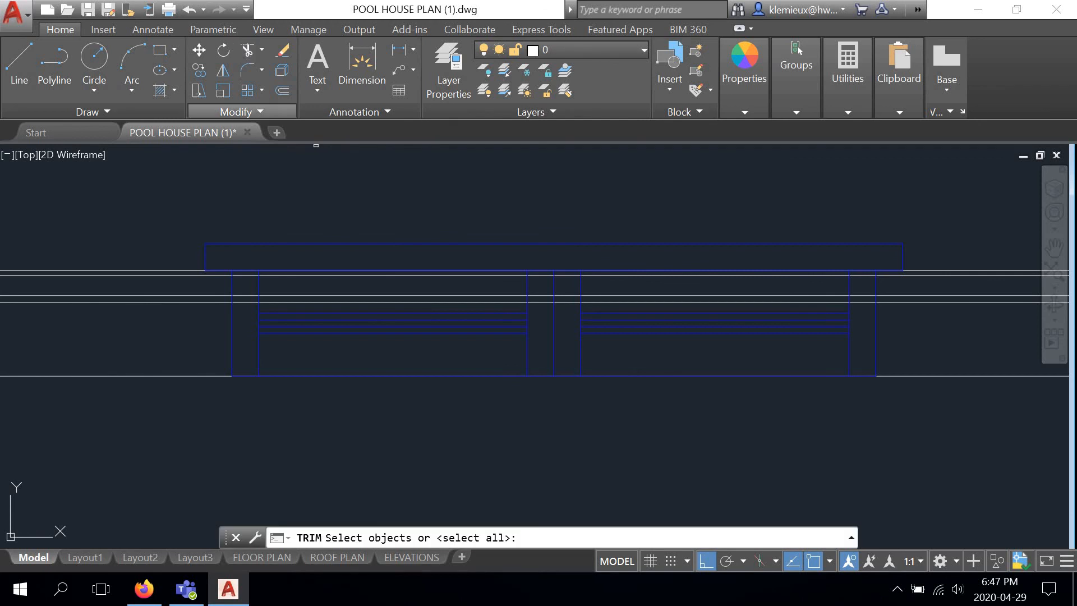
left_click(232, 333)
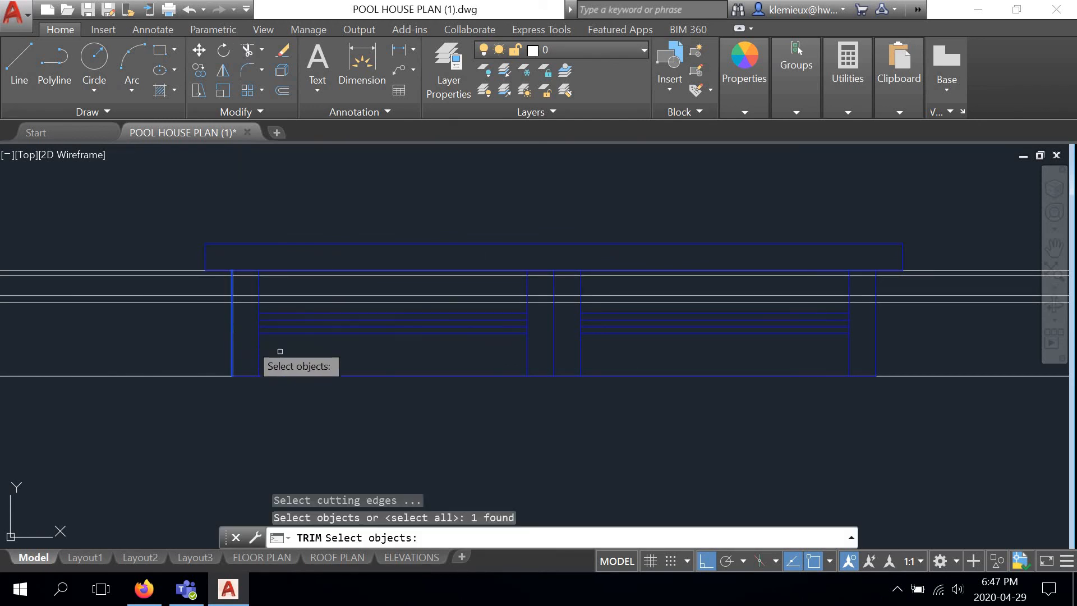
left_click(875, 325)
scroll(874, 314, "up", 3)
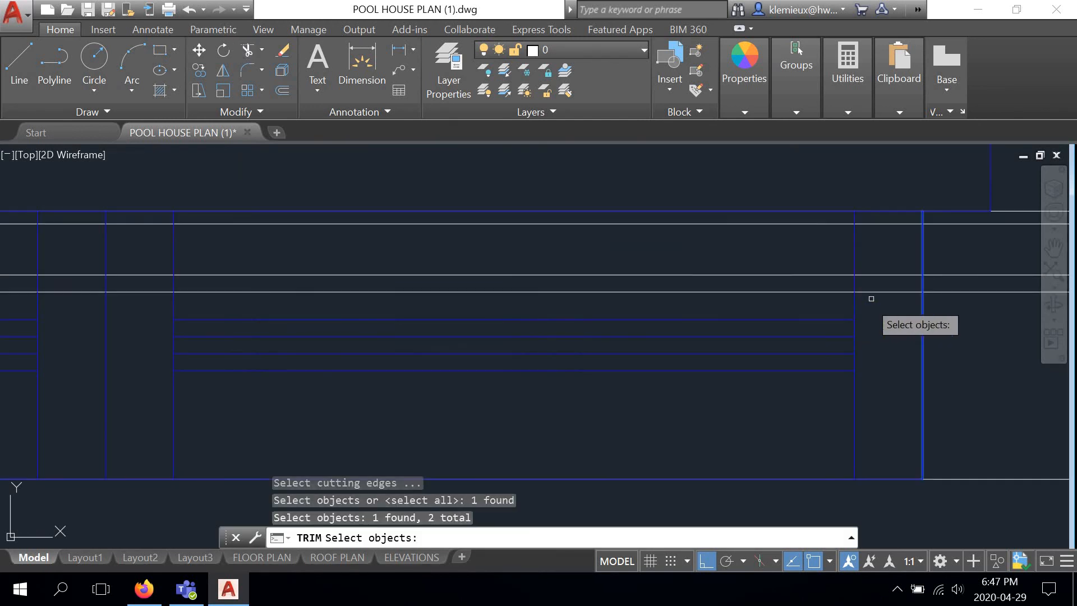
key("Return")
left_click(880, 277)
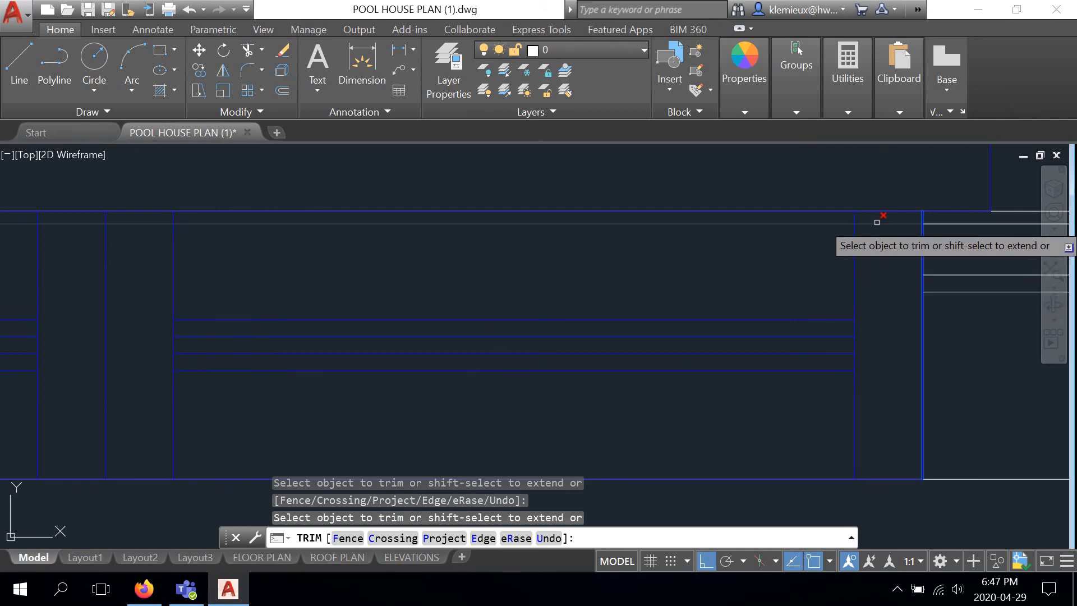
scroll(729, 303, "down", 4)
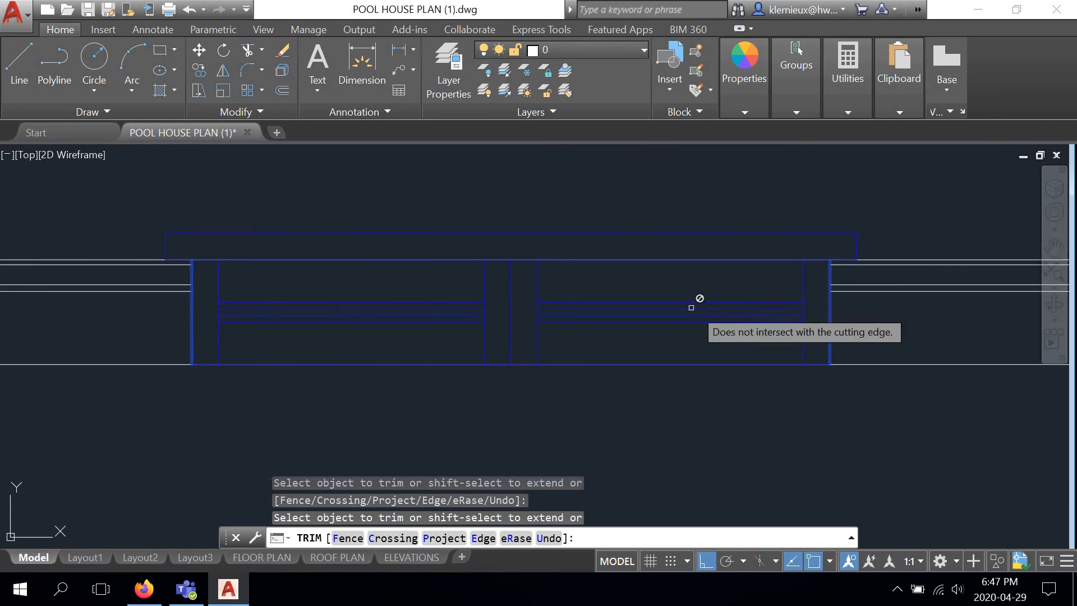
right_click(734, 291)
left_click(741, 290)
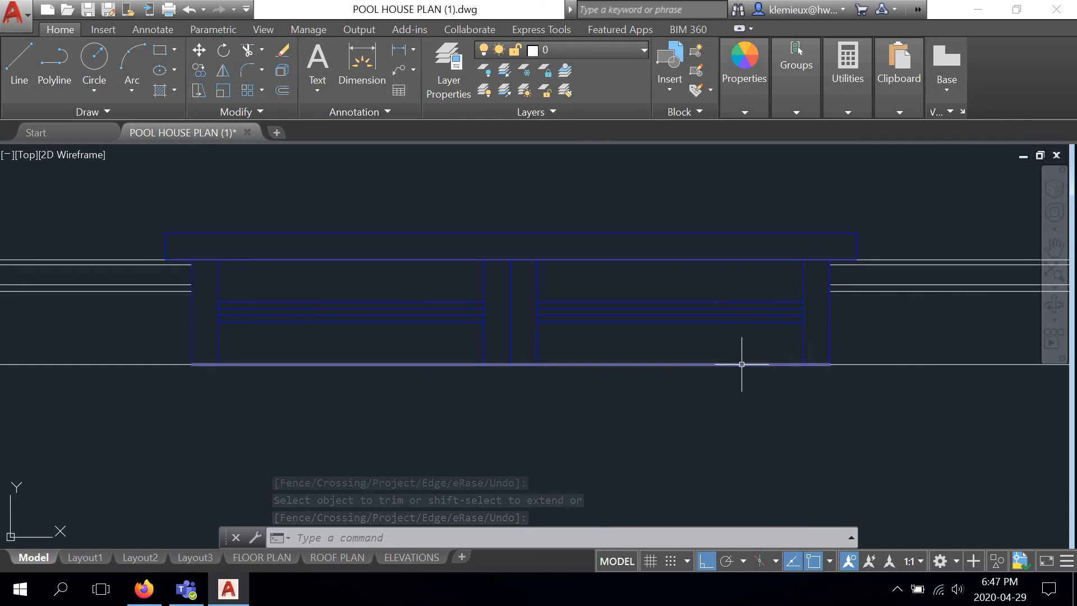
Step: Ungroup the double casement window right of the entry door
scroll(630, 332, "down", 6)
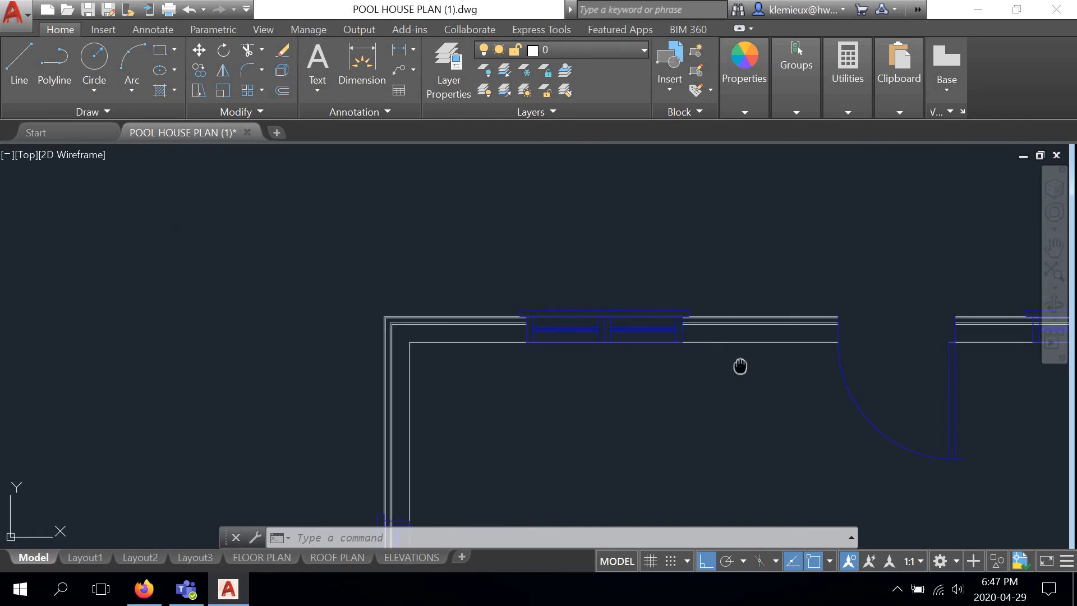
middle_click_drag(741, 366, 420, 299)
scroll(416, 298, "down", 2)
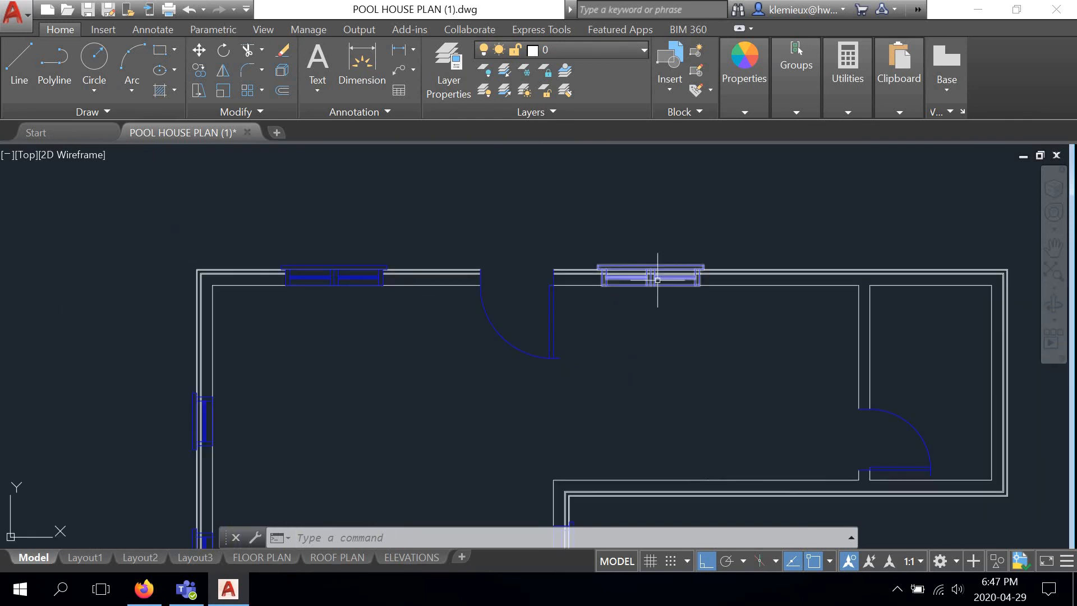
scroll(658, 280, "up", 8)
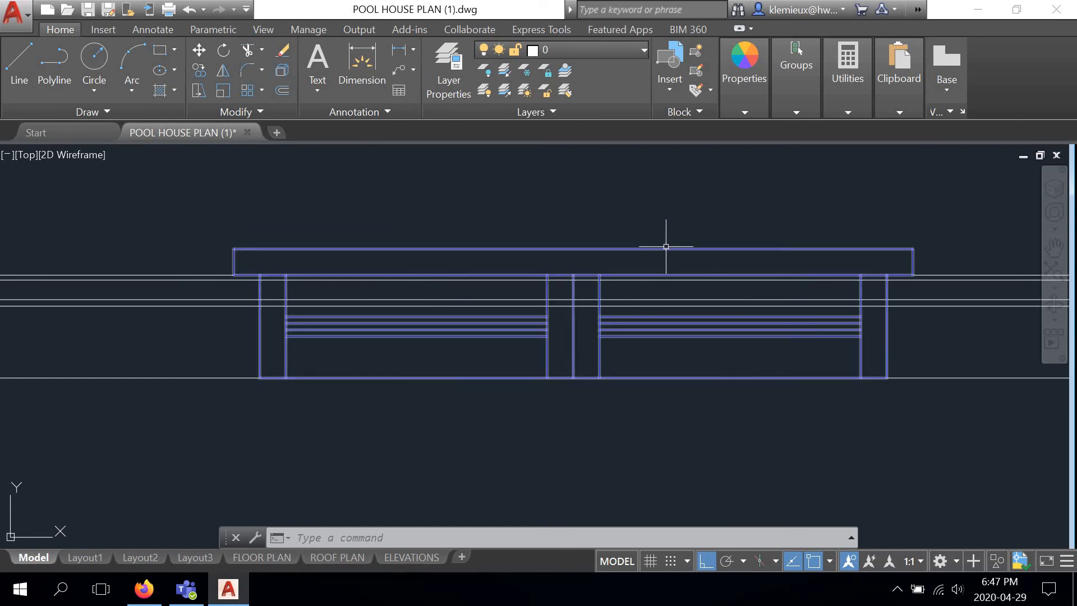
left_click(666, 244)
left_click(796, 112)
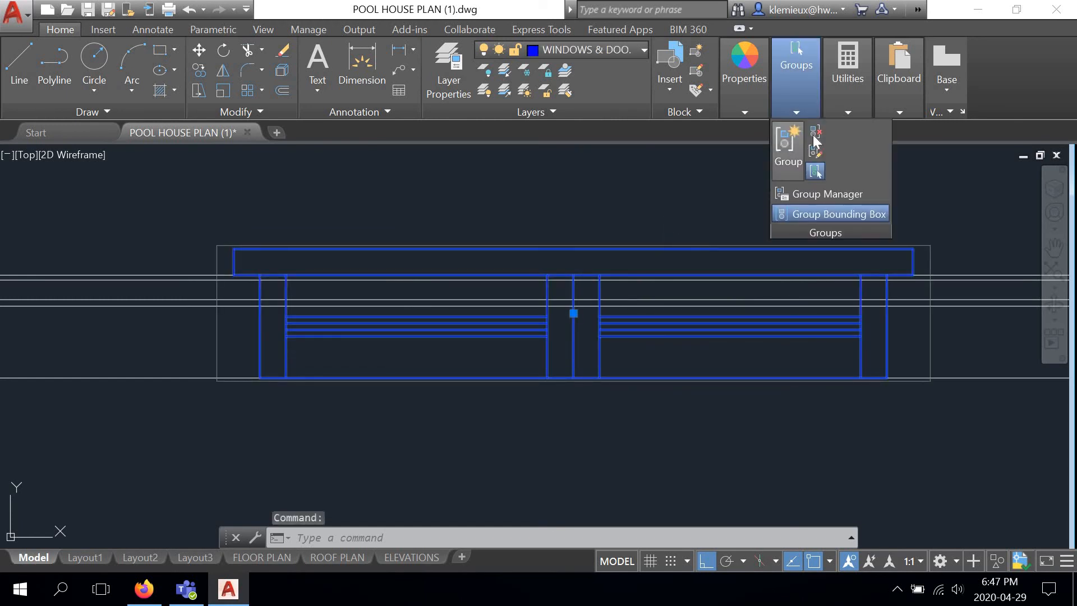
left_click(818, 132)
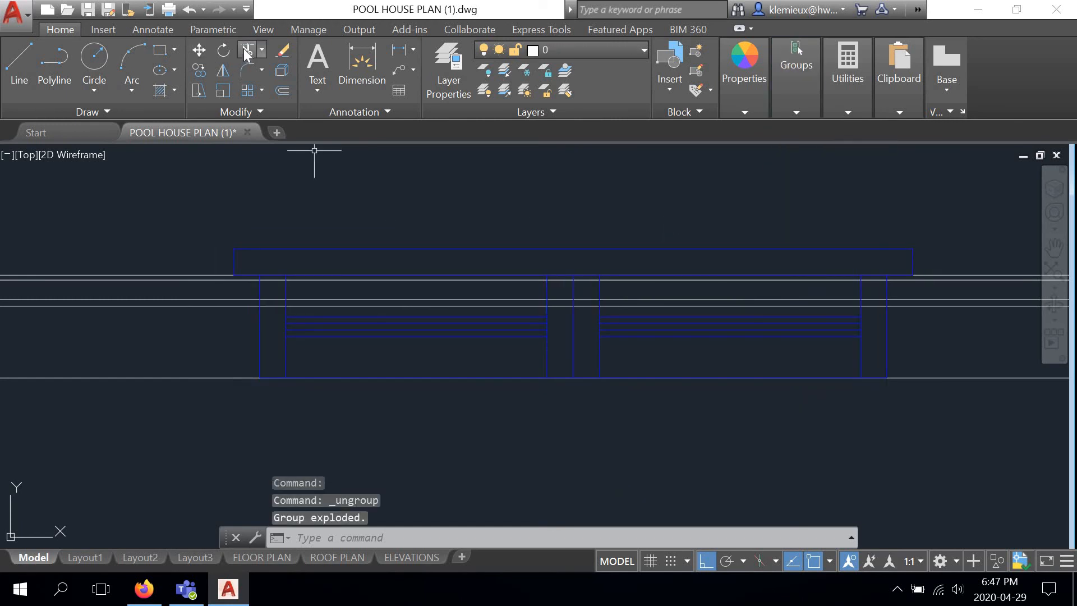
Step: Trim the three wall lines out of the double casement window right of the entry door, using its two outer jamb lines as cutting edges
left_click(259, 347)
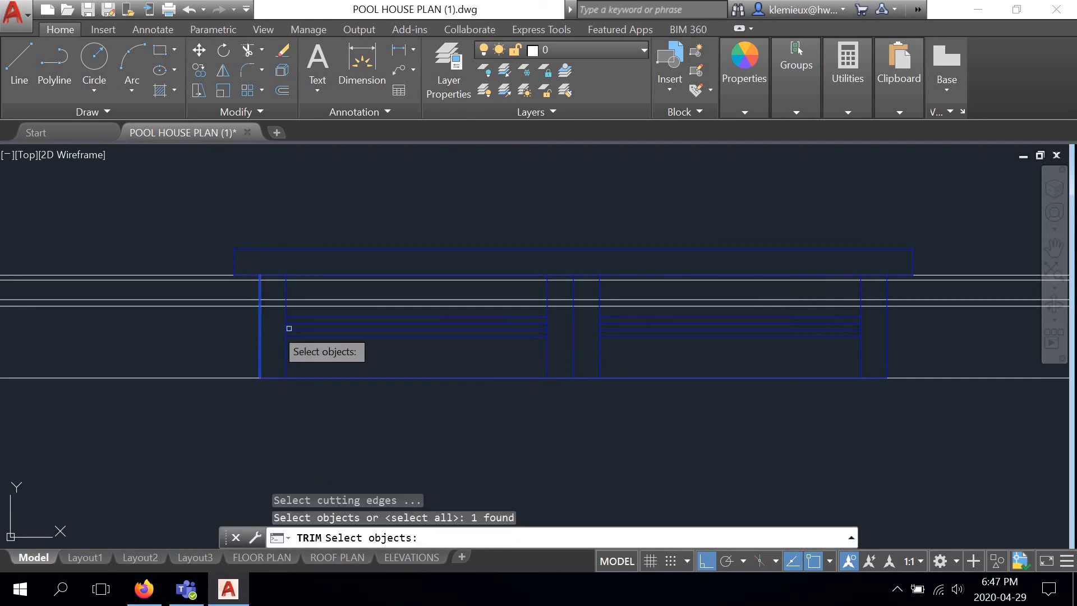
left_click(887, 350)
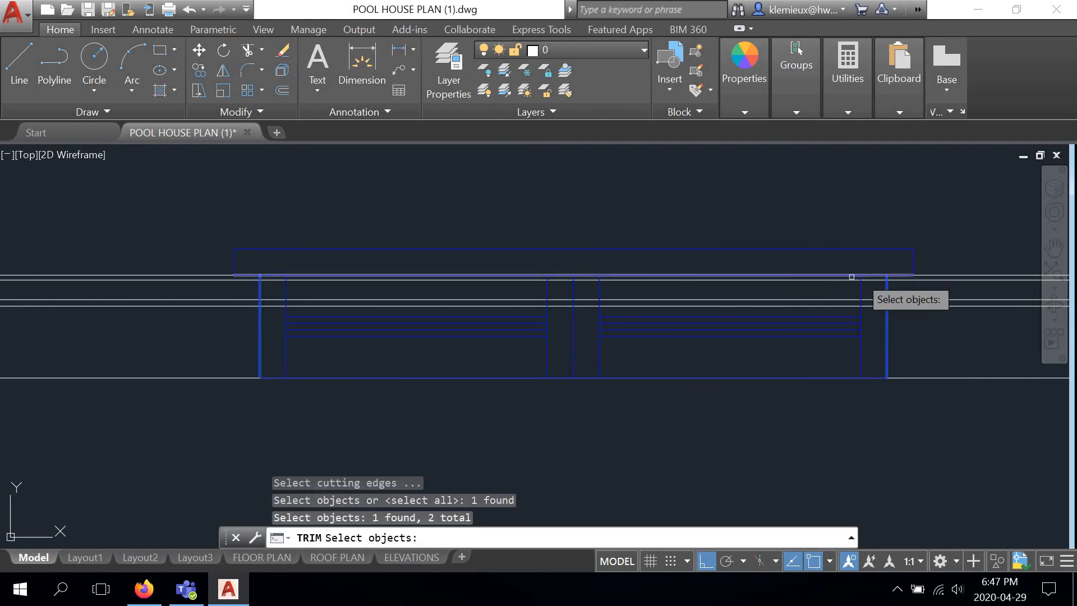
scroll(280, 275, "up", 2)
key("Return")
left_click(337, 284)
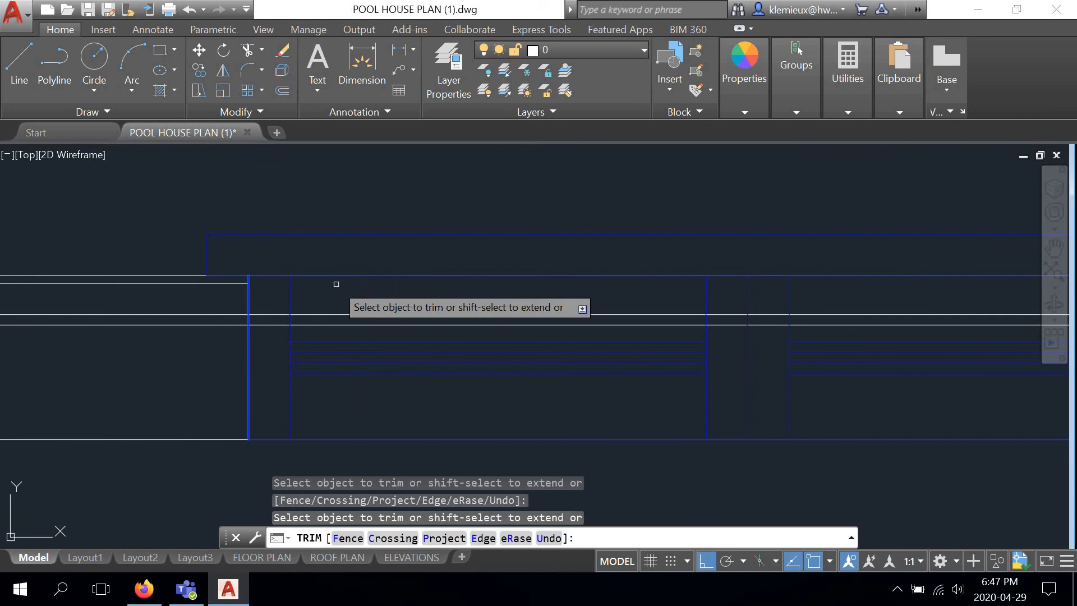
left_click(338, 314)
left_click(339, 325)
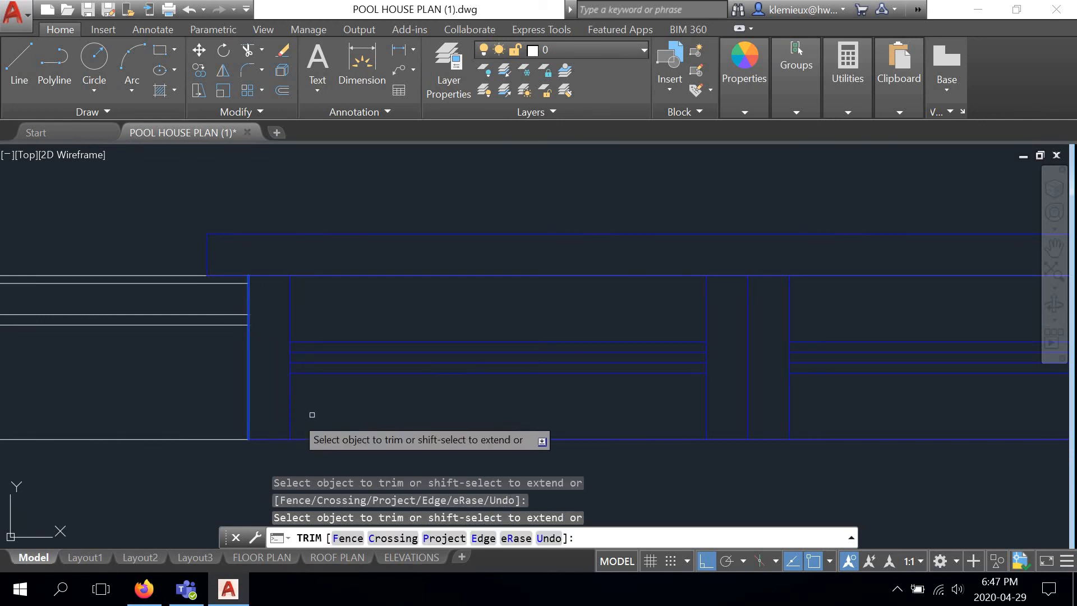
right_click(430, 303)
left_click(450, 313)
scroll(447, 305, "down", 3)
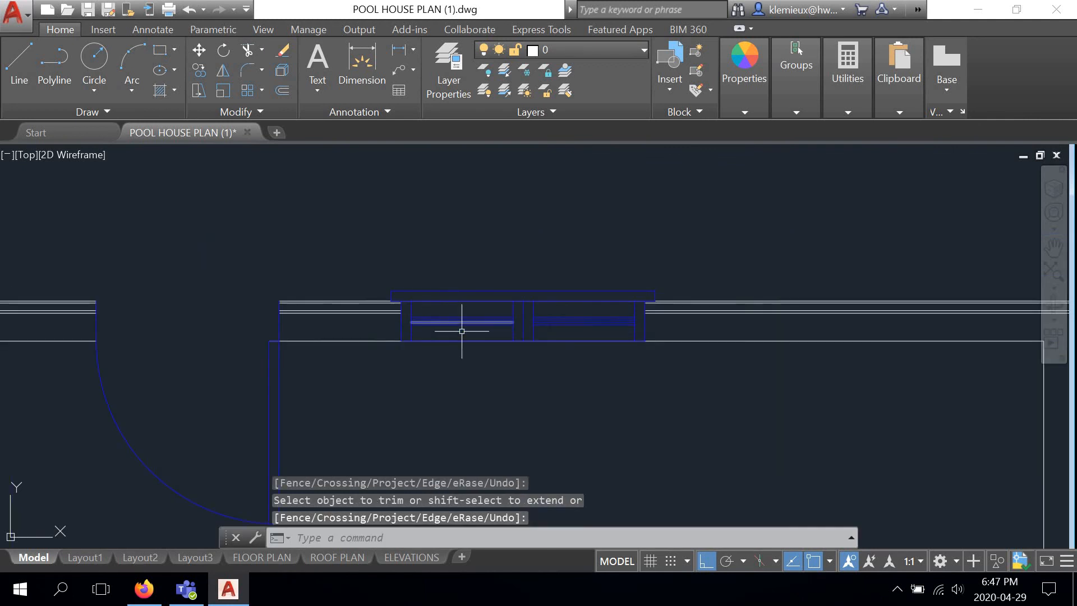
Step: Ungroup the single casement window in the pool house's left exterior wall
scroll(771, 208, "up", 5)
scroll(770, 208, "down", 4)
scroll(361, 332, "up", 4)
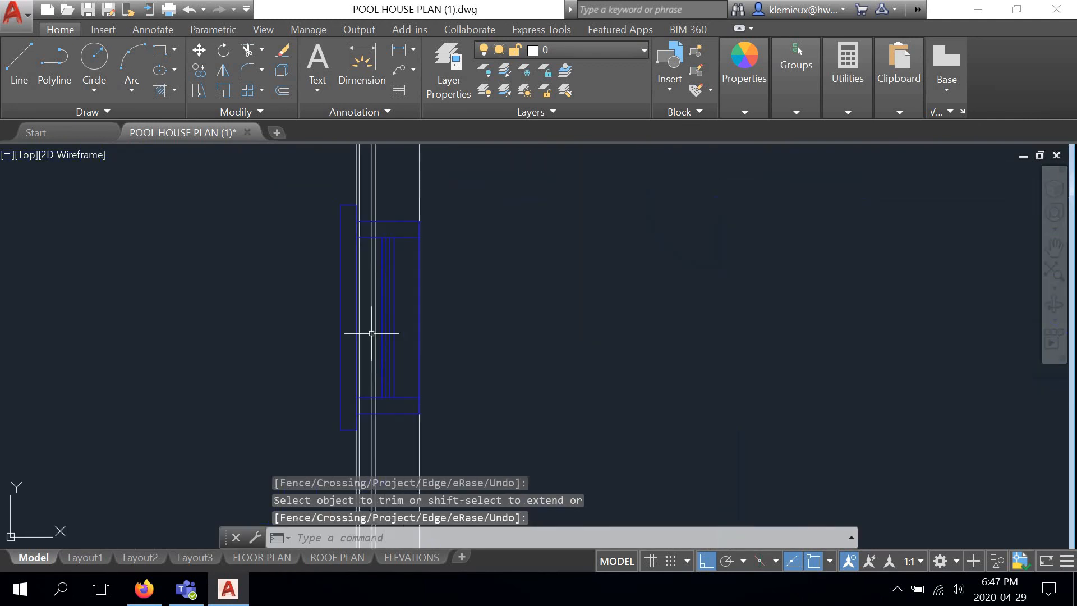
scroll(359, 231, "down", 2)
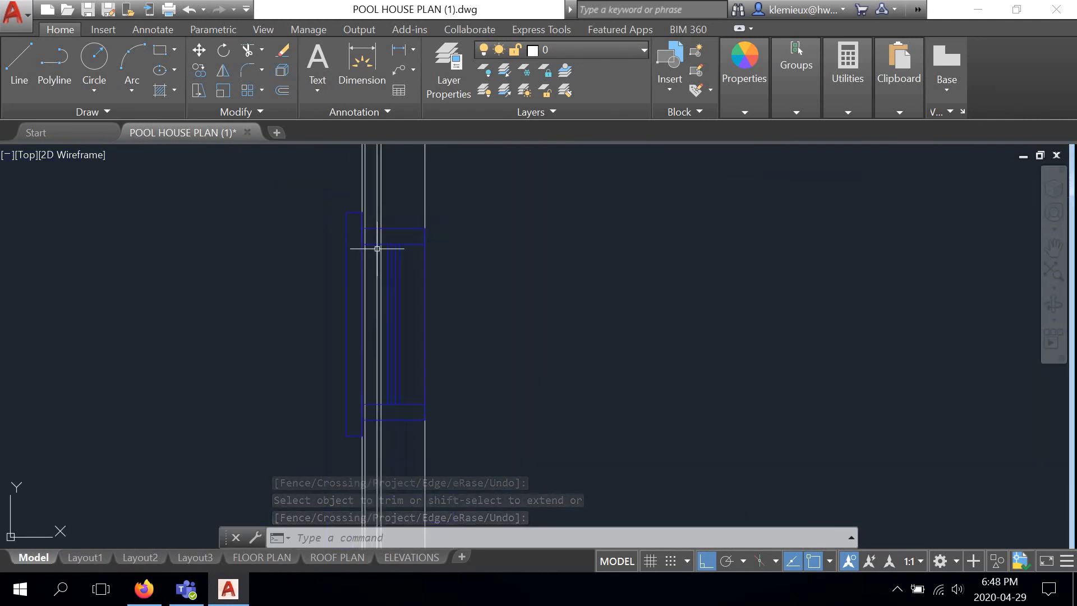
left_click(343, 239)
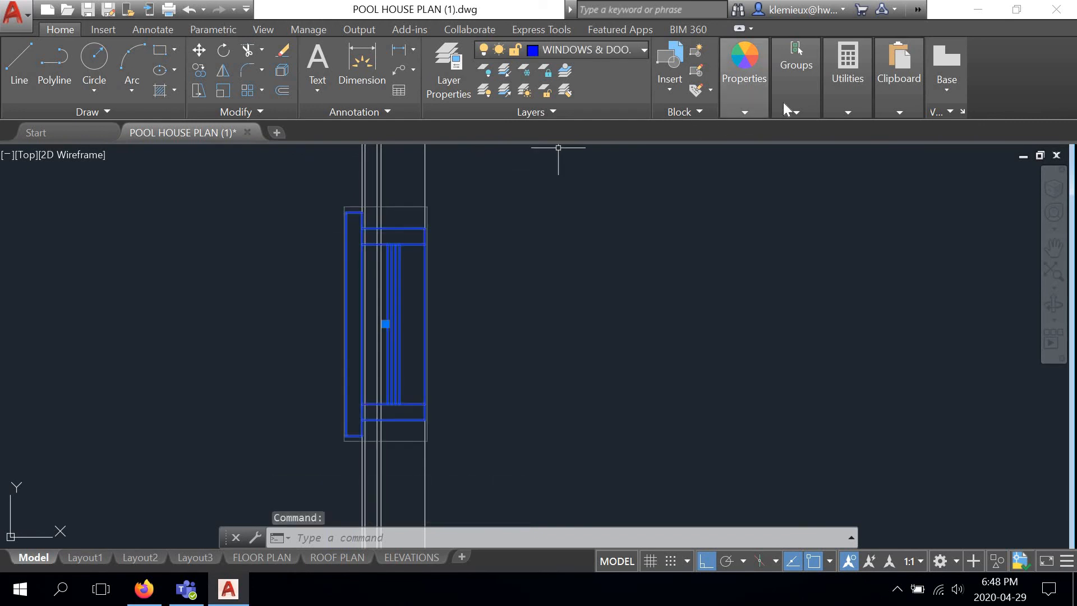
left_click(783, 102)
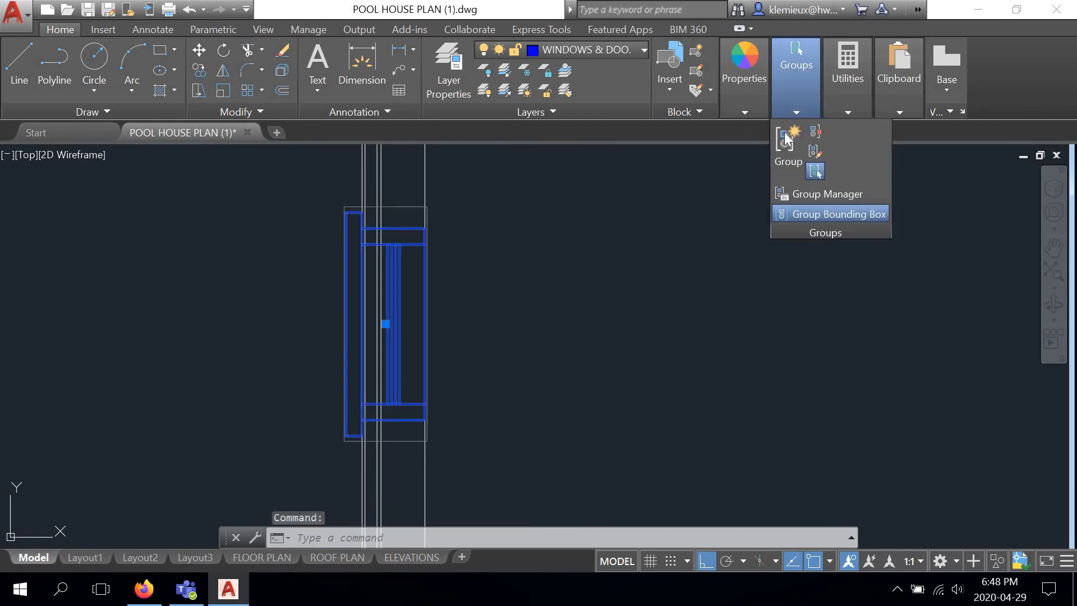
Step: Trim the three wall lines out of the upper casement window in the left exterior wall, using its two outer jamb lines as cutting edges
left_click(248, 50)
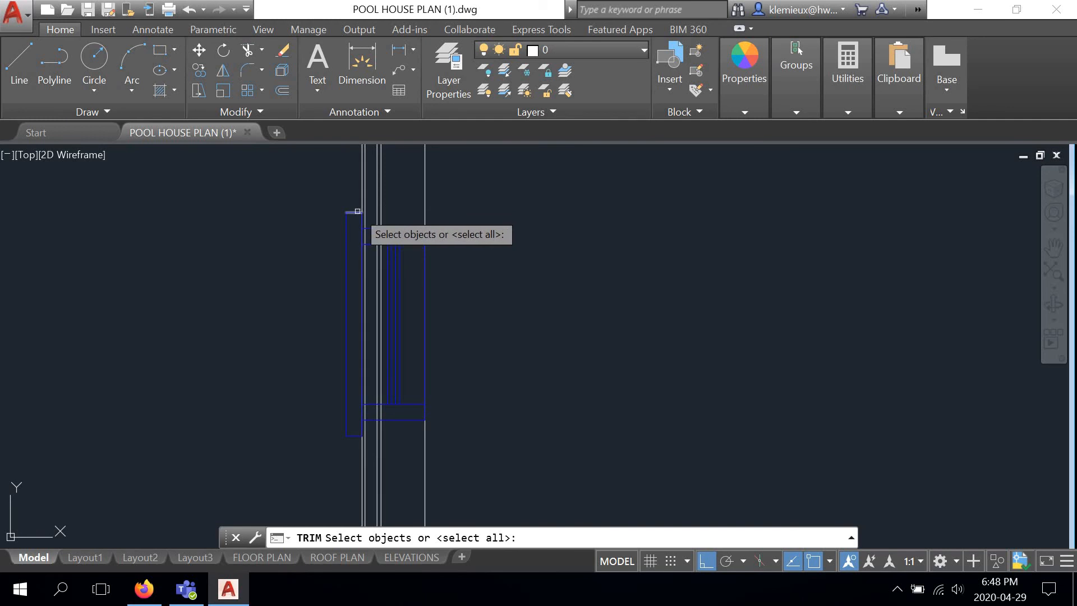
scroll(355, 211, "up", 2)
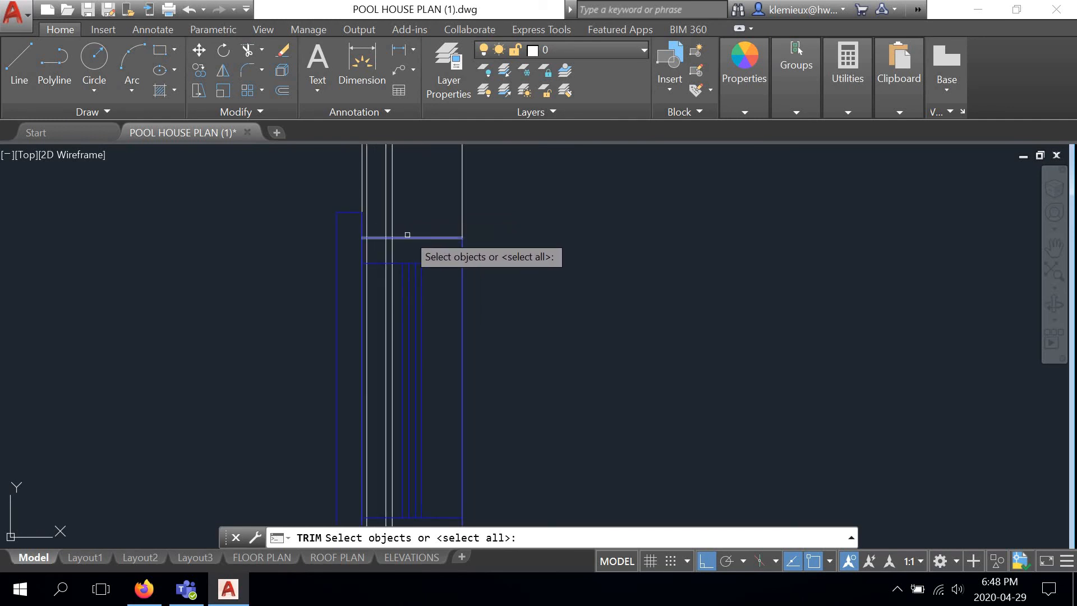
left_click(407, 236)
left_click(409, 401)
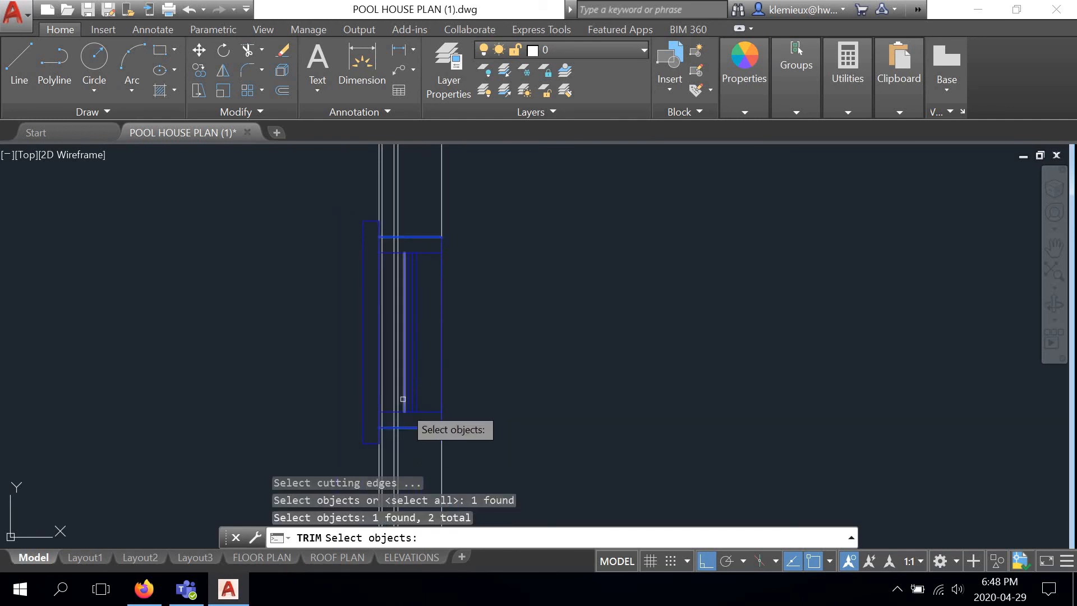
scroll(408, 253, "up", 2)
key("Return")
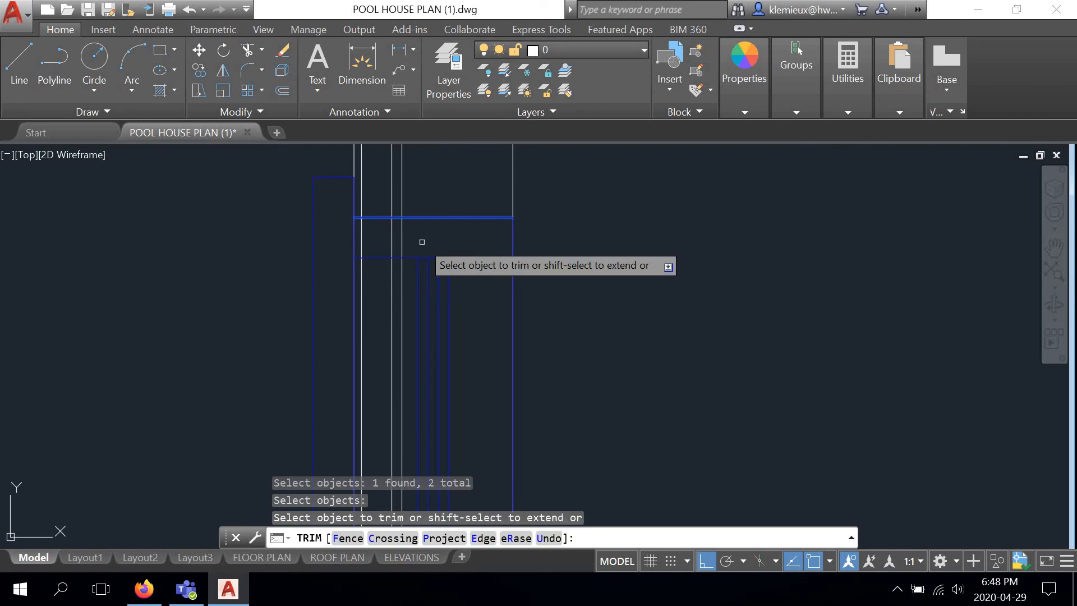
left_click(393, 242)
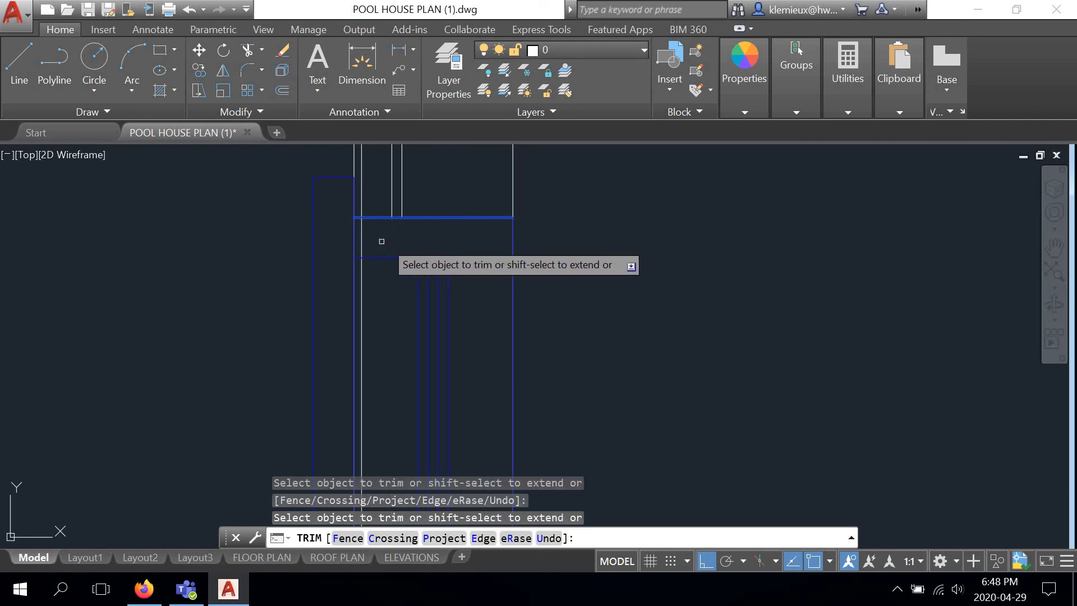
left_click(360, 241)
scroll(400, 223, "down", 2)
scroll(399, 223, "down", 2)
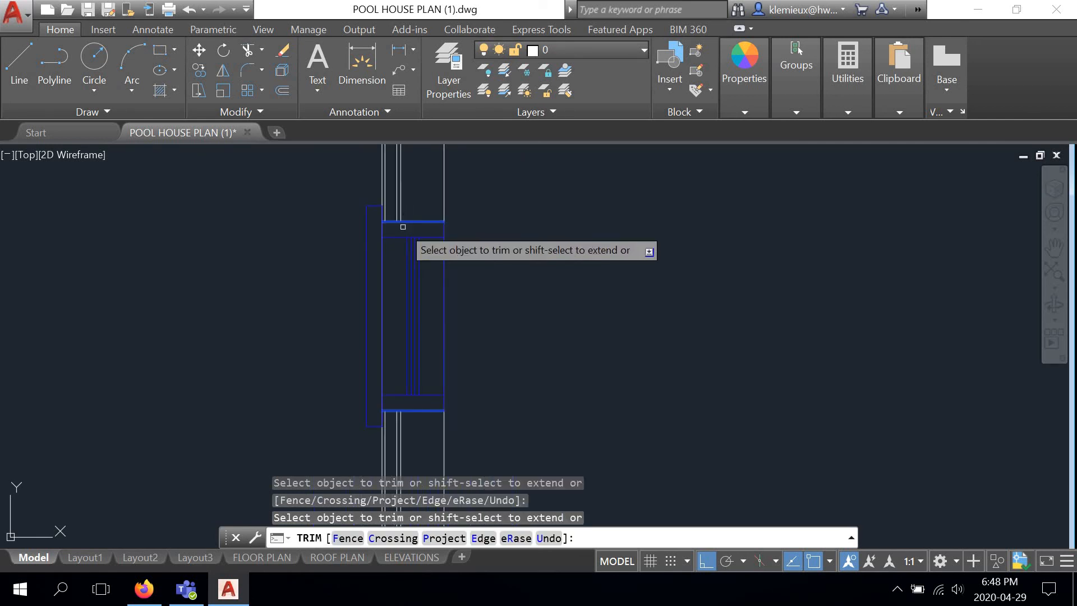
scroll(397, 404, "down", 1)
right_click(545, 285)
left_click(580, 295)
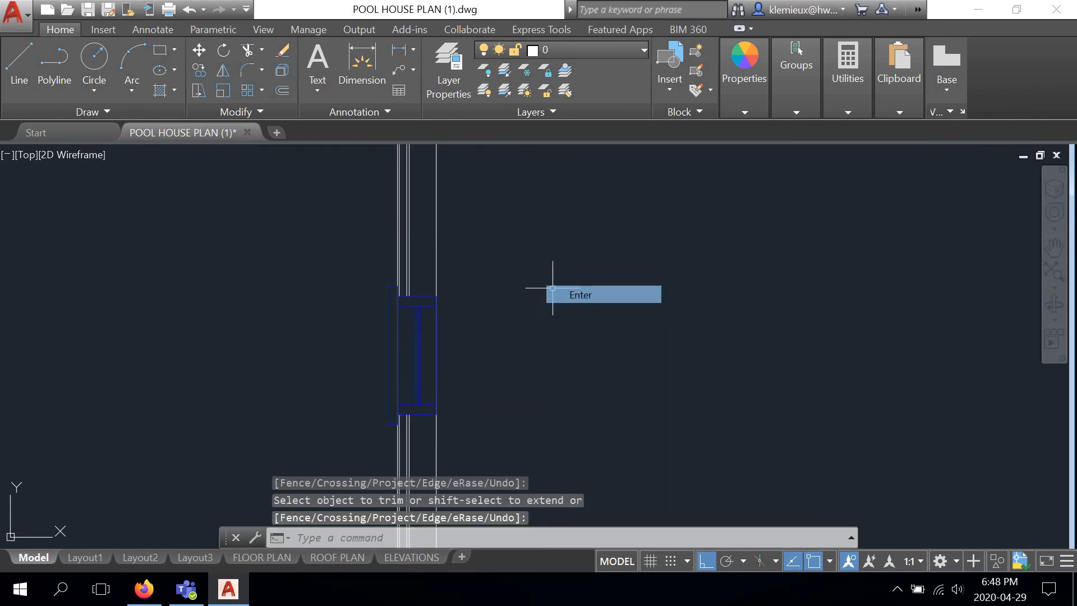
Step: Ungroup the lower single casement window in the left exterior wall
scroll(469, 264, "down", 3)
scroll(450, 347, "up", 5)
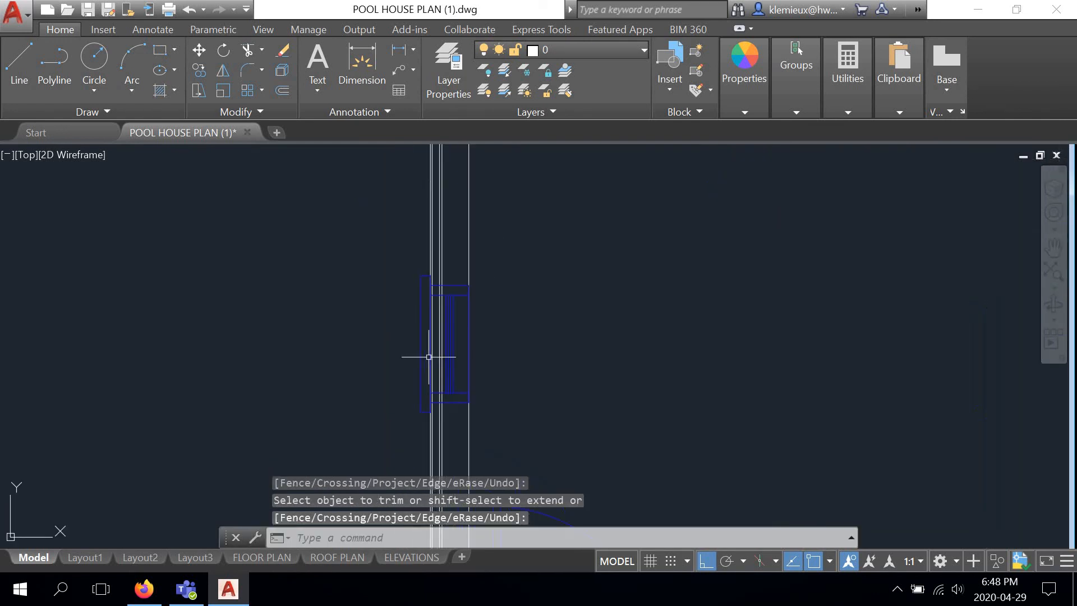
left_click(478, 241)
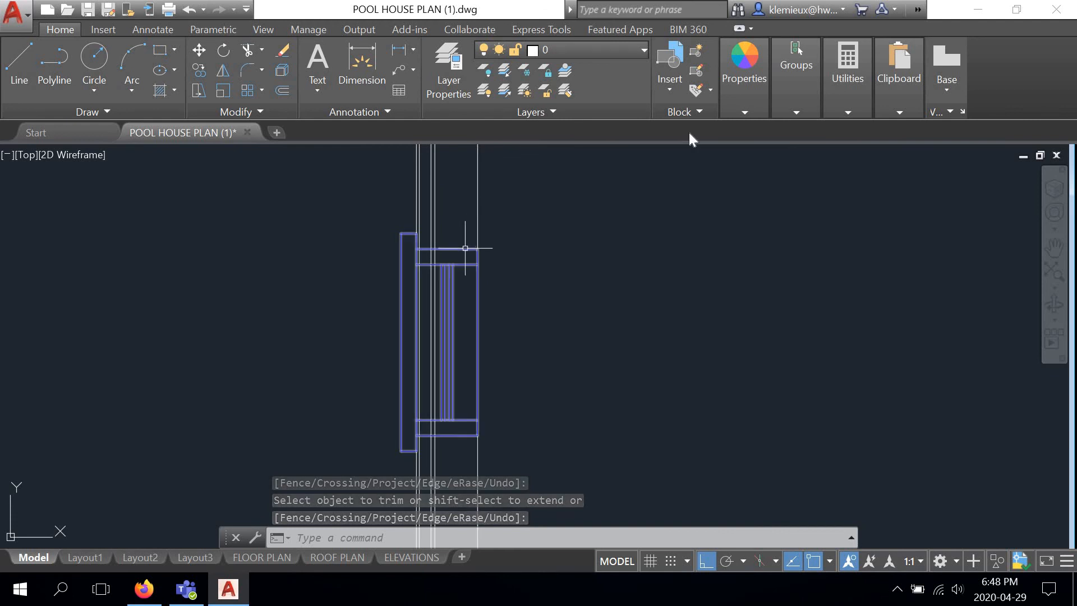
left_click(797, 114)
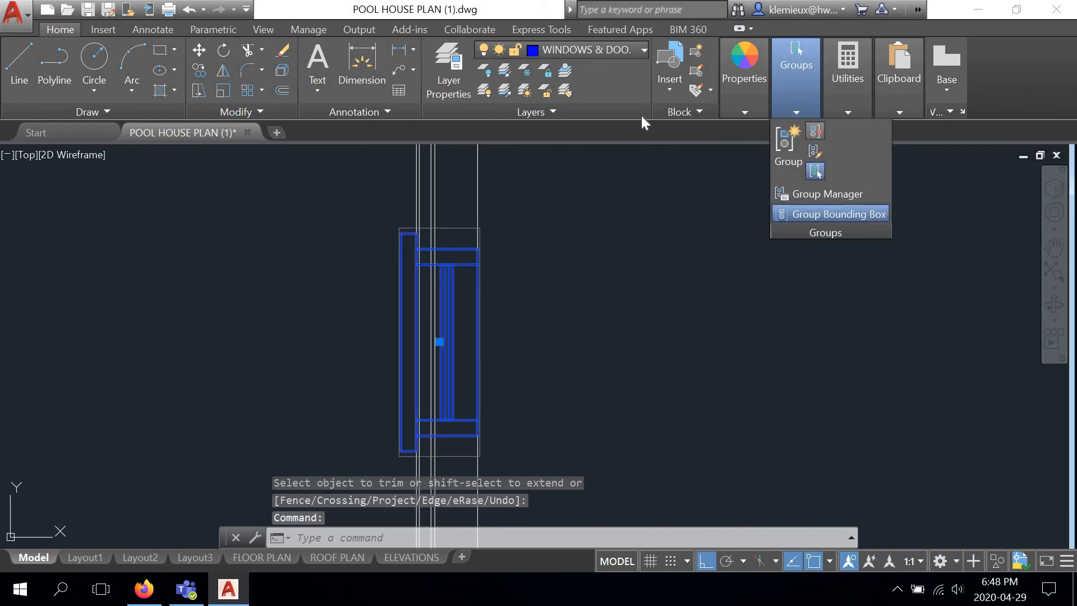
Step: Trim the three wall lines between the outer jamb lines of the lower casement window in the left exterior wall
left_click(248, 49)
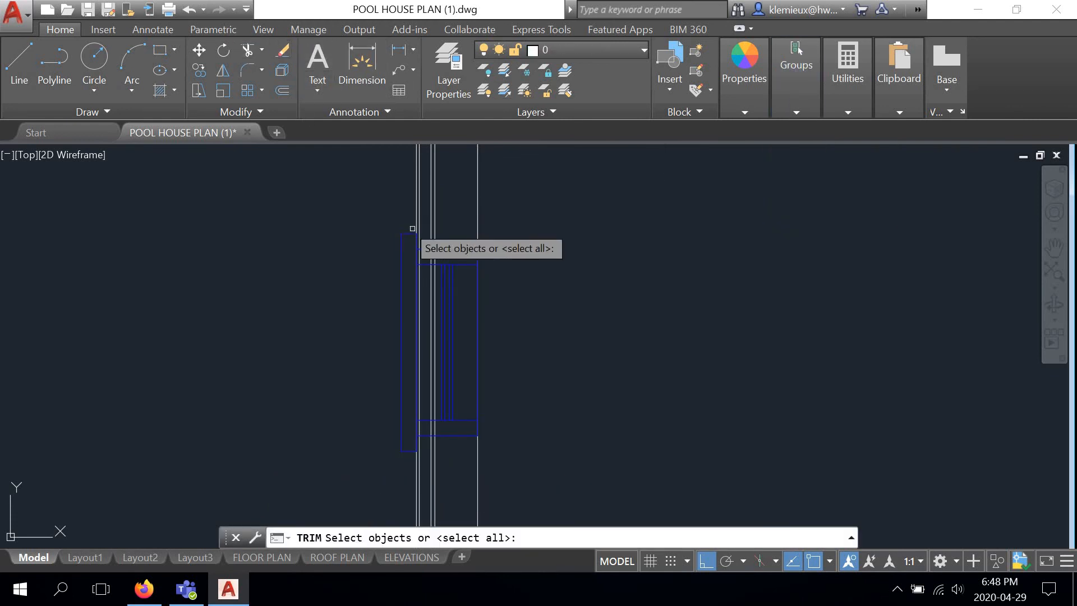
left_click(446, 246)
left_click(460, 342)
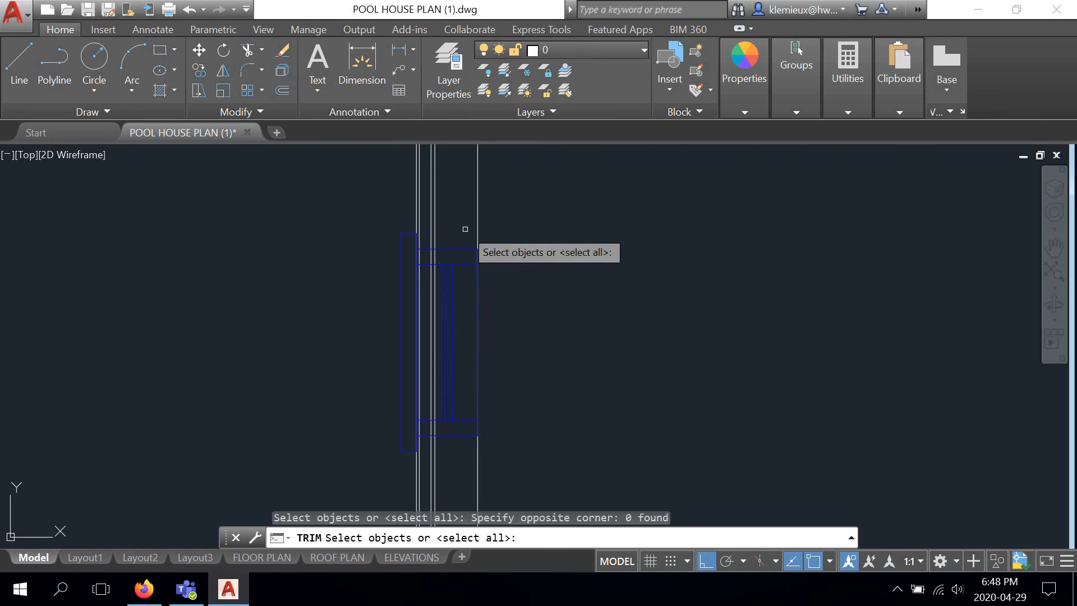
left_click(452, 248)
left_click(463, 434)
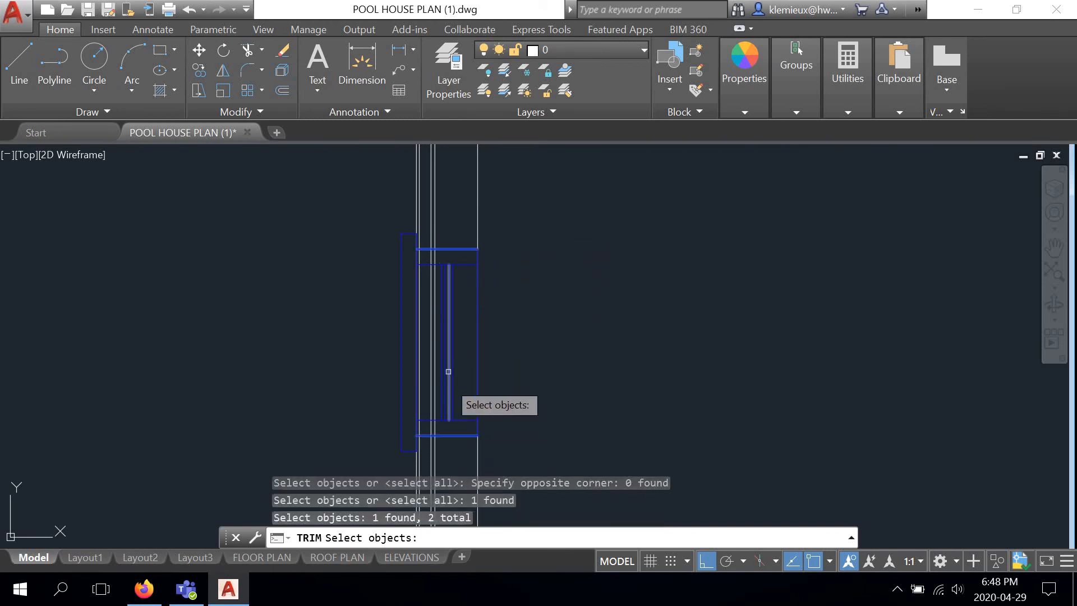
key("Return")
scroll(415, 288, "up", 5)
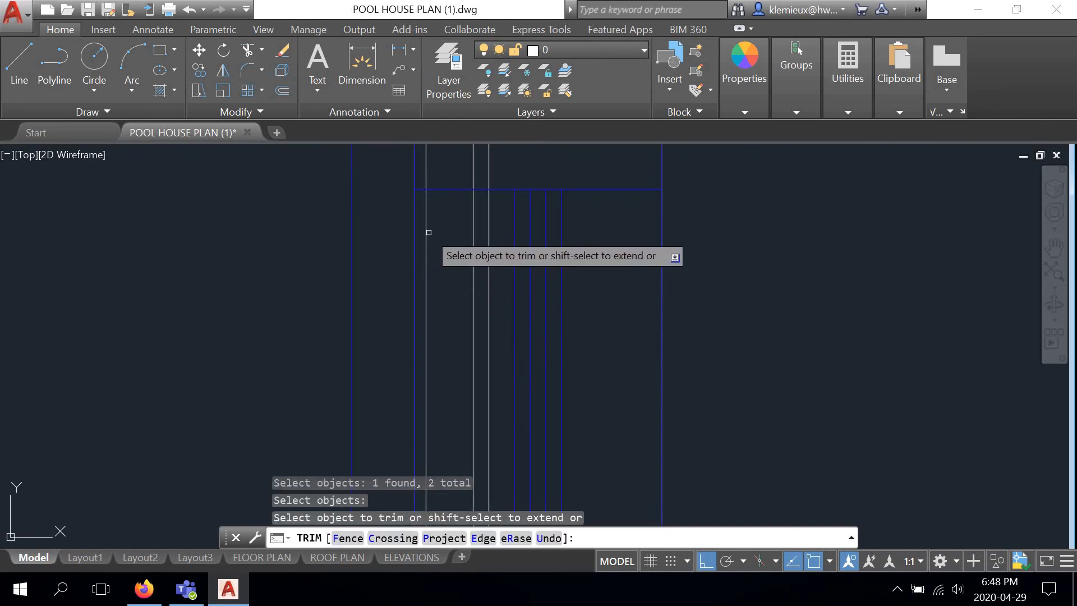
left_click(429, 231)
left_click(427, 252)
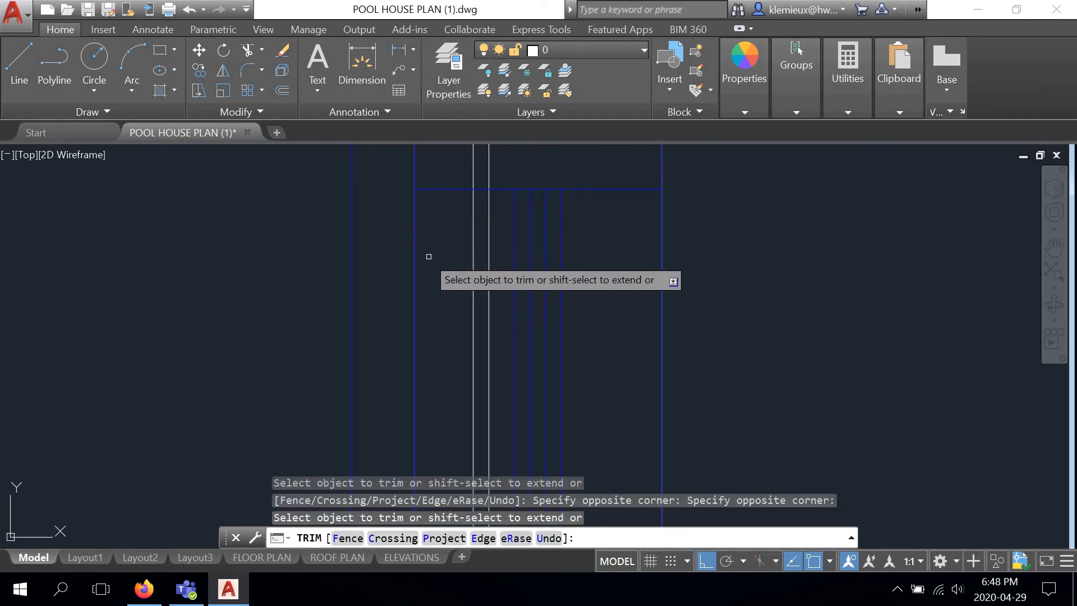
left_click(473, 250)
scroll(471, 250, "down", 5)
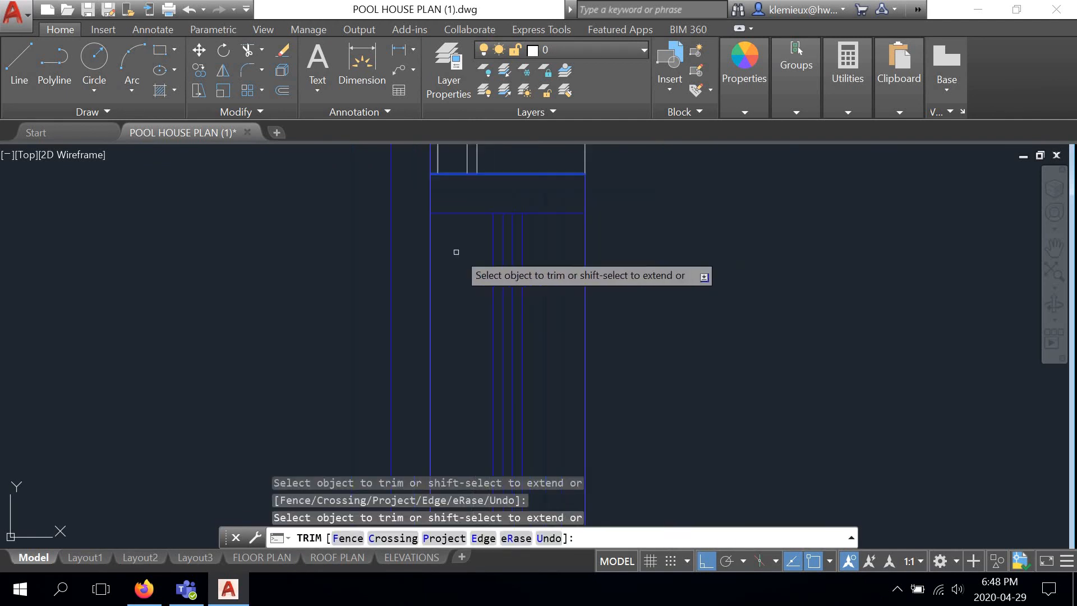
right_click(571, 263)
left_click(572, 267)
Step: Ungroup the sliding door in the main room's right exterior wall
scroll(557, 250, "down", 6)
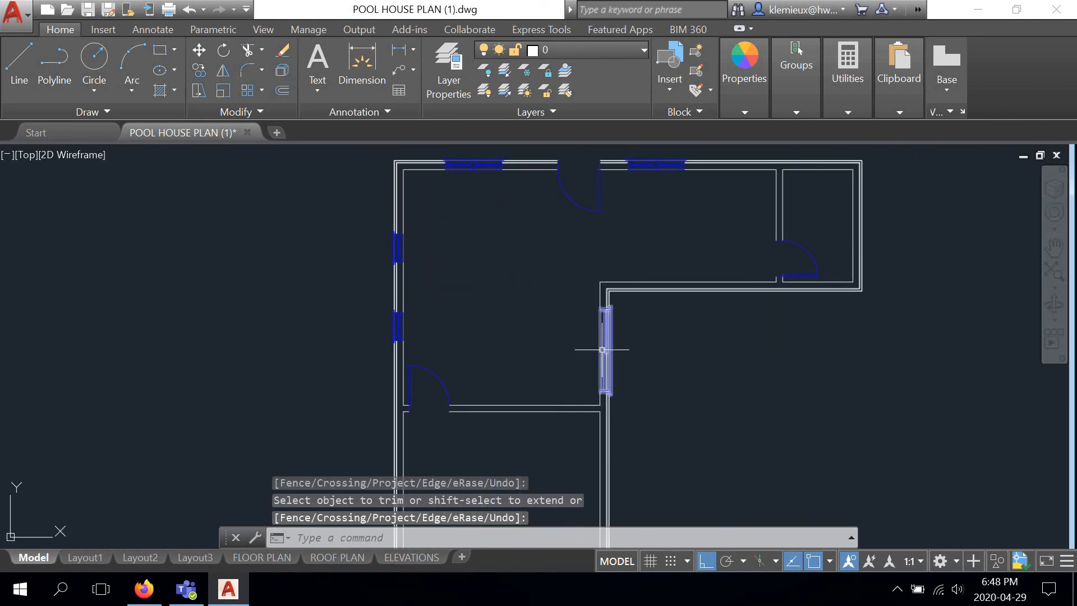
scroll(602, 350, "up", 10)
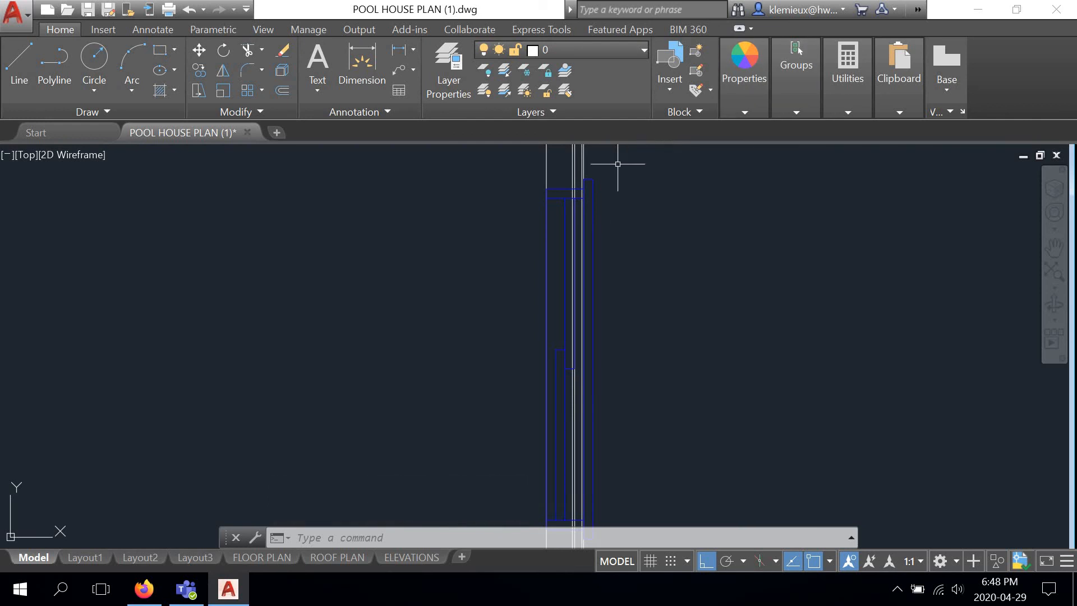
left_click(592, 171)
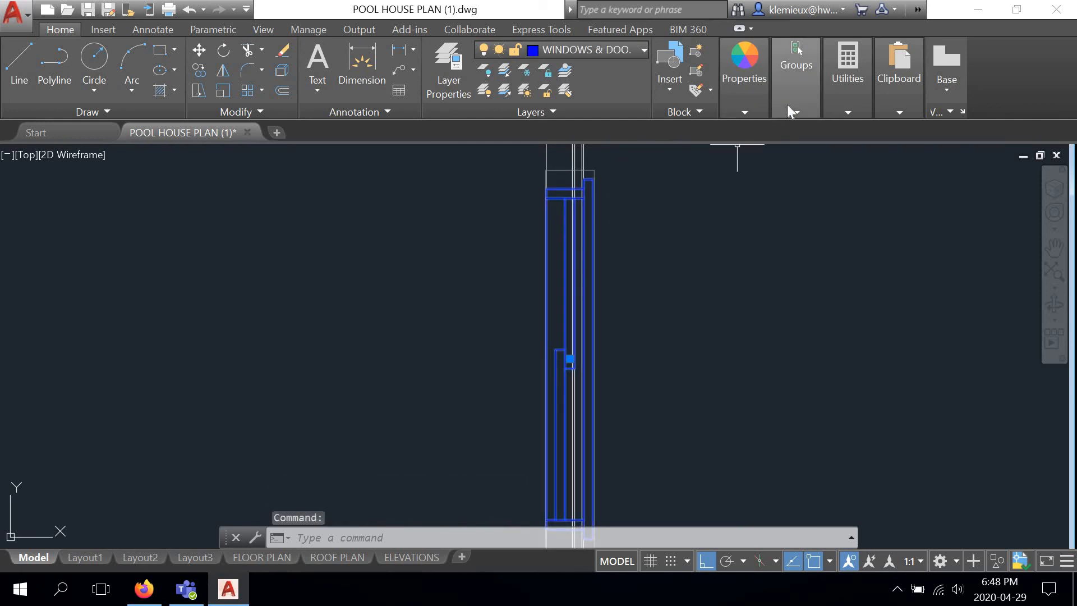
left_click(790, 111)
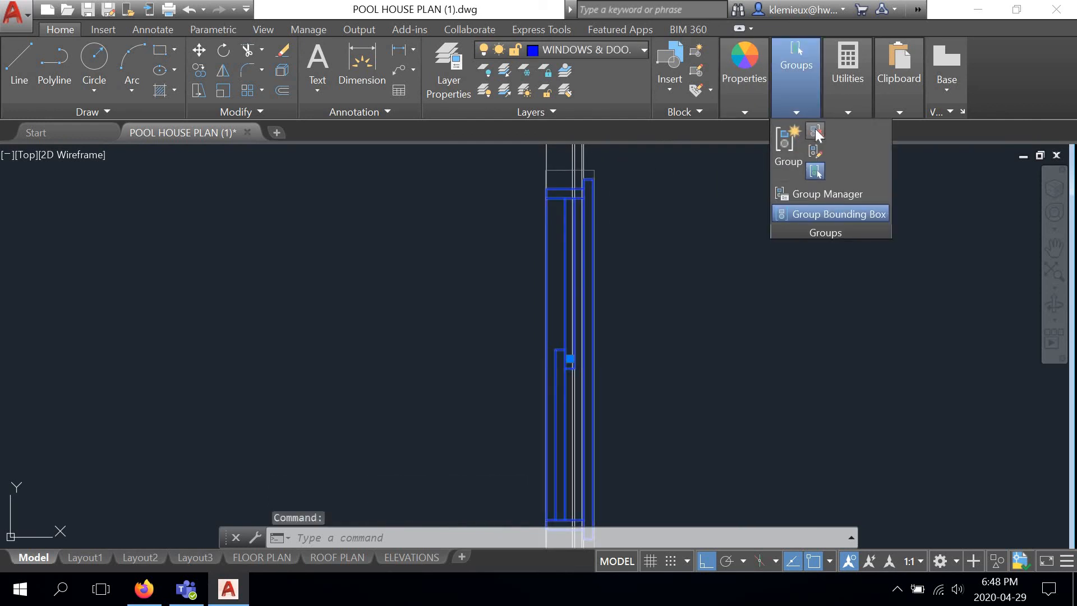
left_click(816, 130)
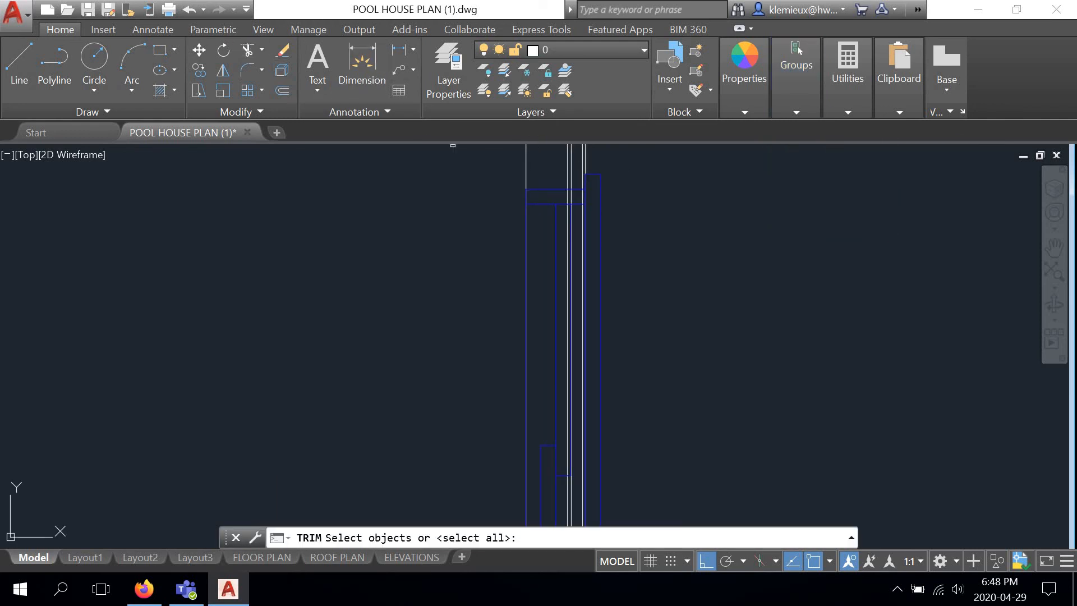
Step: Trim the three wall lines out of the sliding door opening, using its two outer jamb lines as cutting edges
left_click(553, 188)
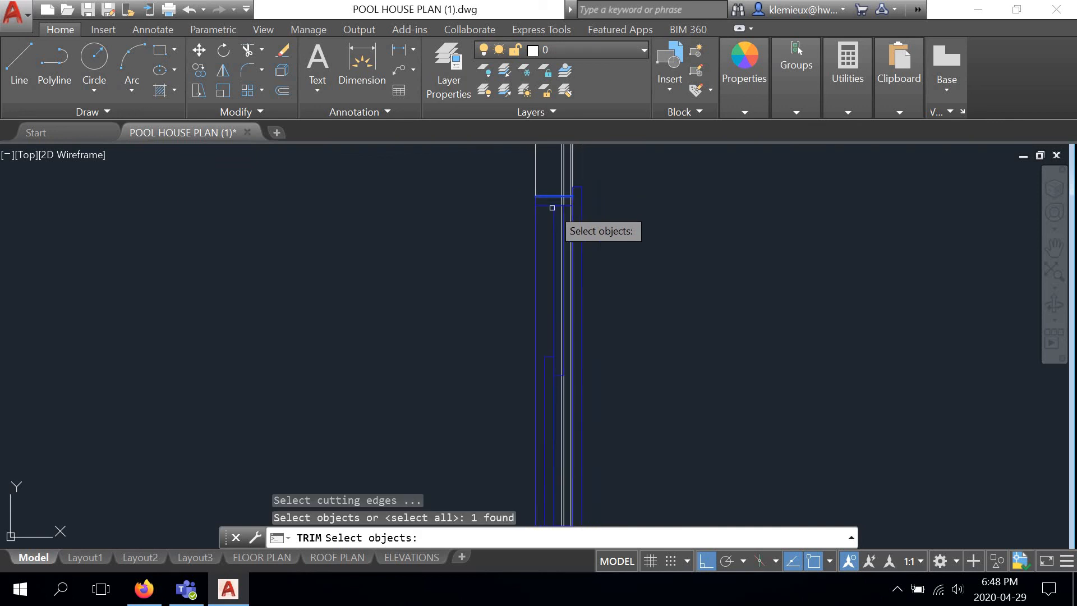
middle_click_drag(527, 479, 536, 195)
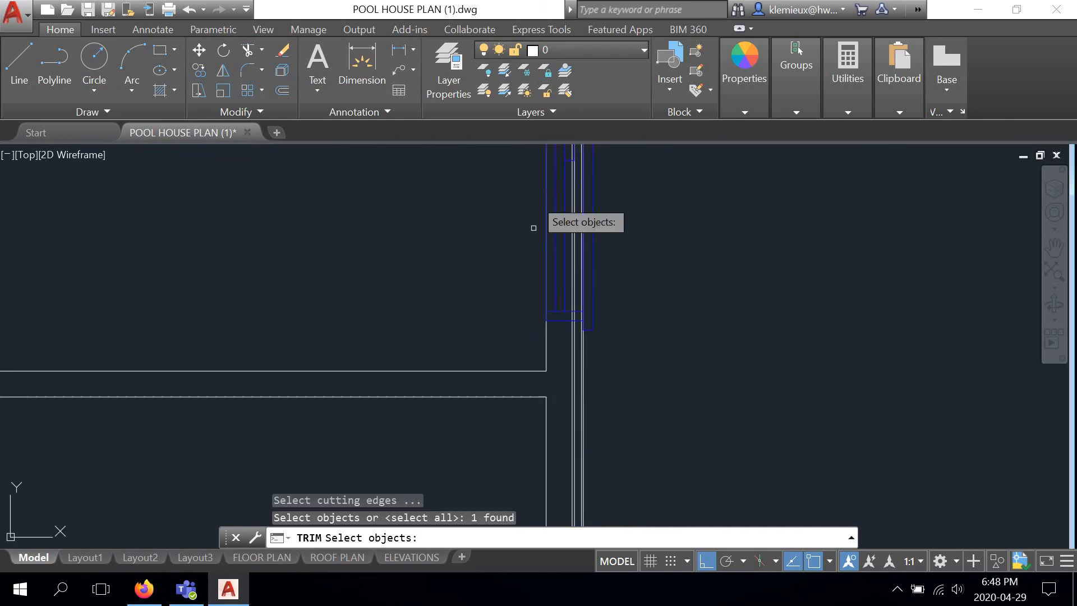
left_click(567, 320)
scroll(570, 314, "up", 3)
key("Return")
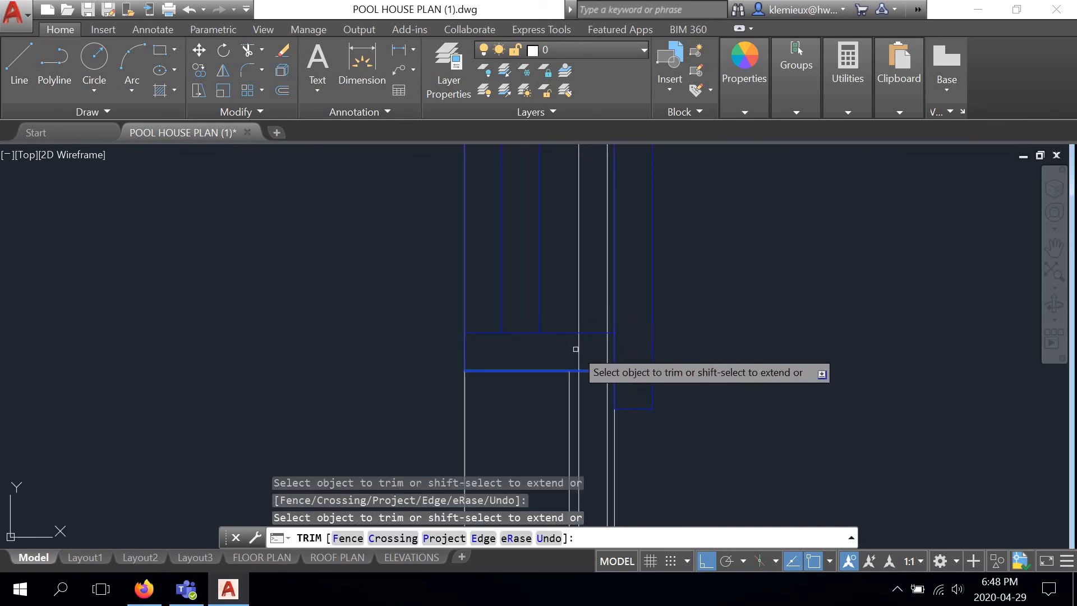
scroll(592, 352, "down", 2)
scroll(606, 320, "down", 3)
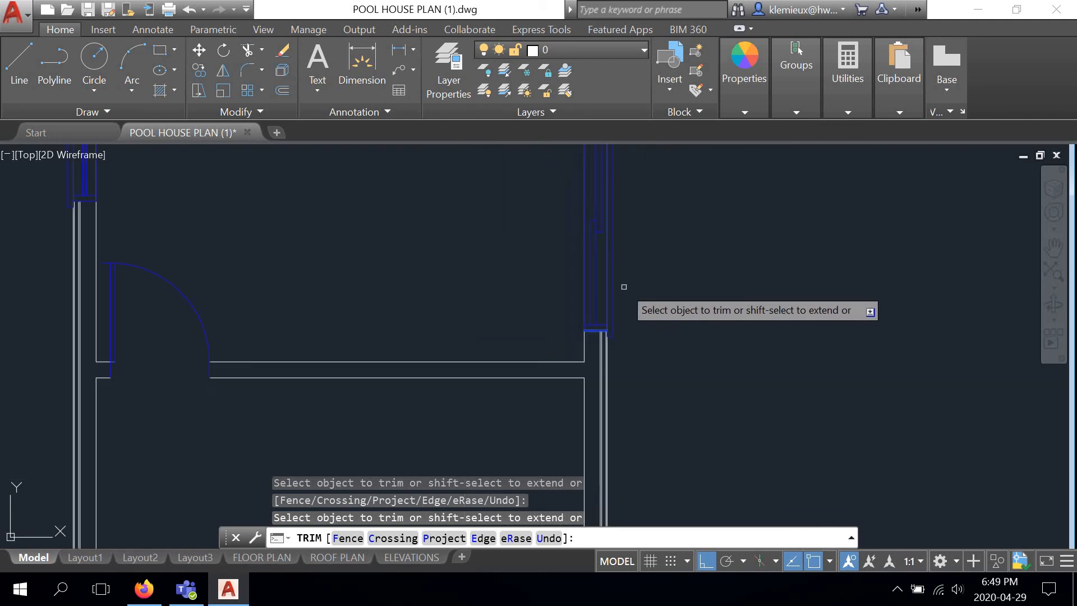
scroll(631, 253, "up", 3)
scroll(622, 213, "up", 3)
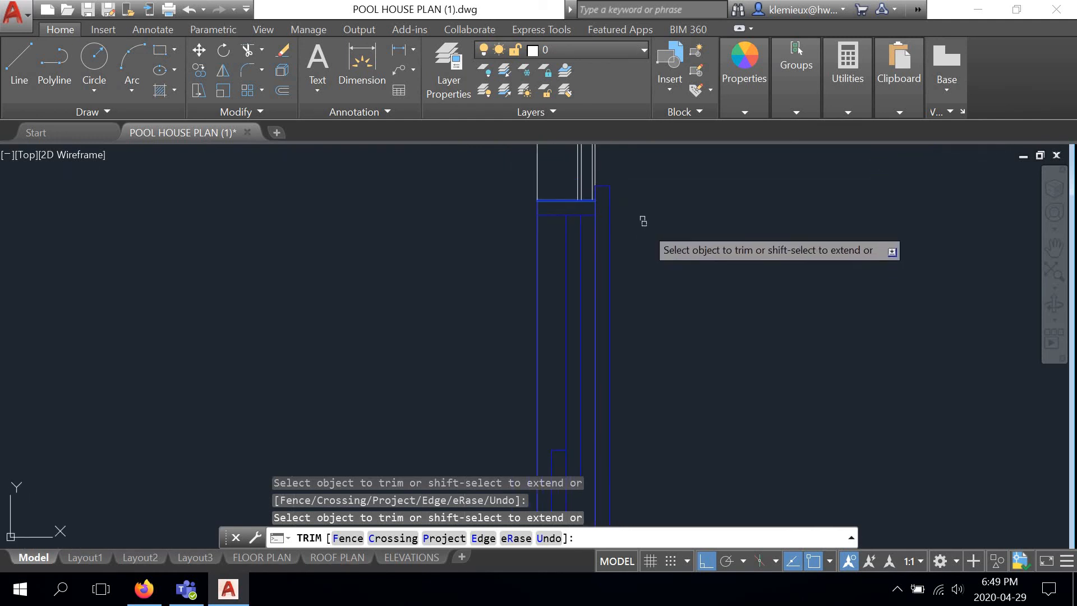
right_click(631, 191)
left_click(655, 200)
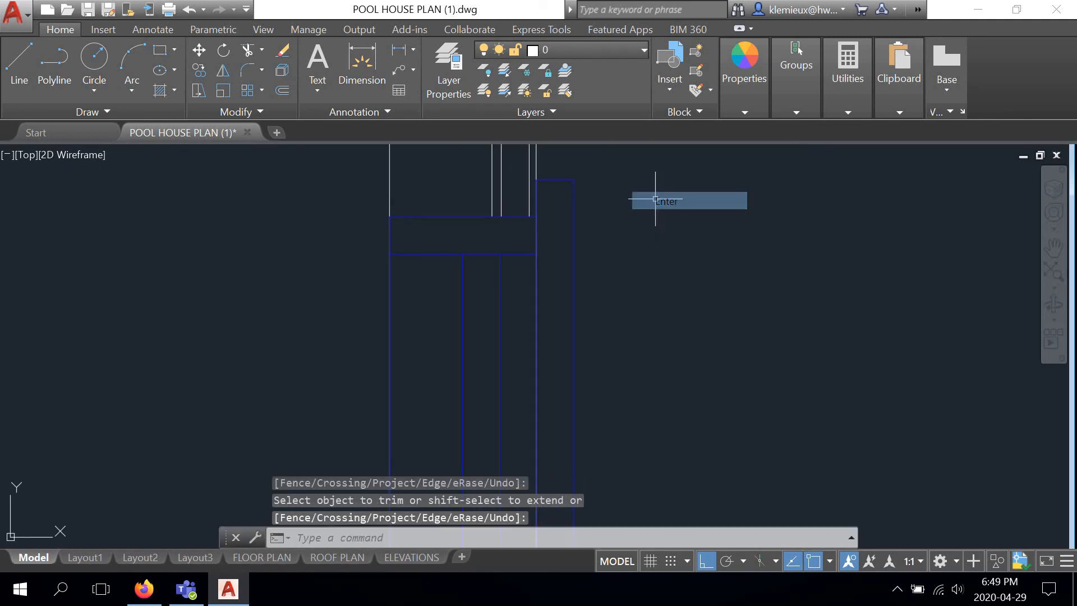
Step: Inspect the trimmed window and sliding door openings, including the wall between the two left casement windows, and review the whole floor plan
scroll(620, 233, "down", 3)
scroll(622, 243, "down", 3)
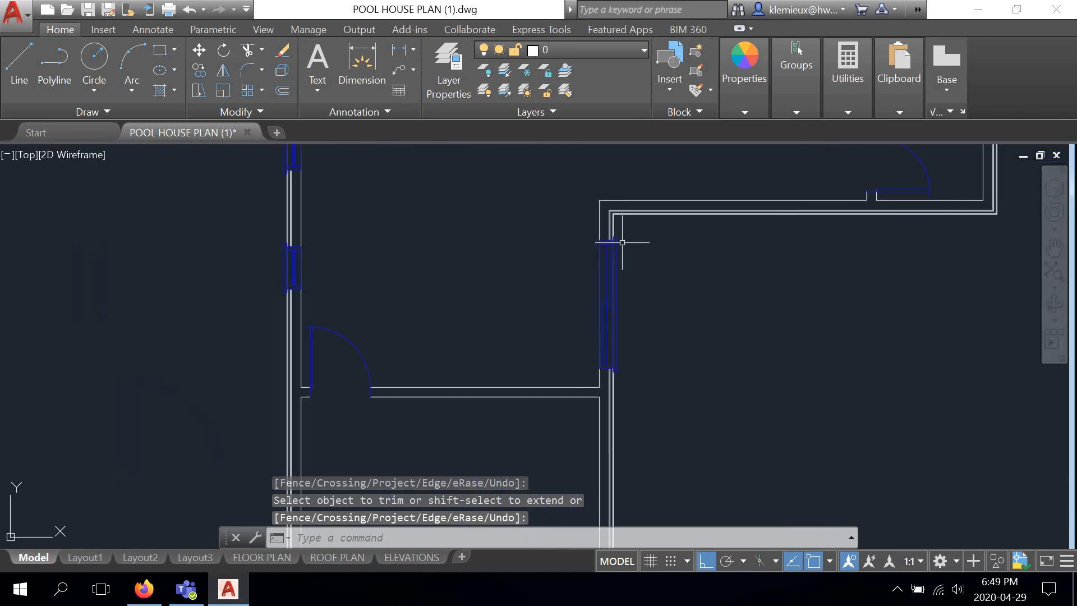
scroll(525, 318, "down", 5)
scroll(438, 300, "up", 8)
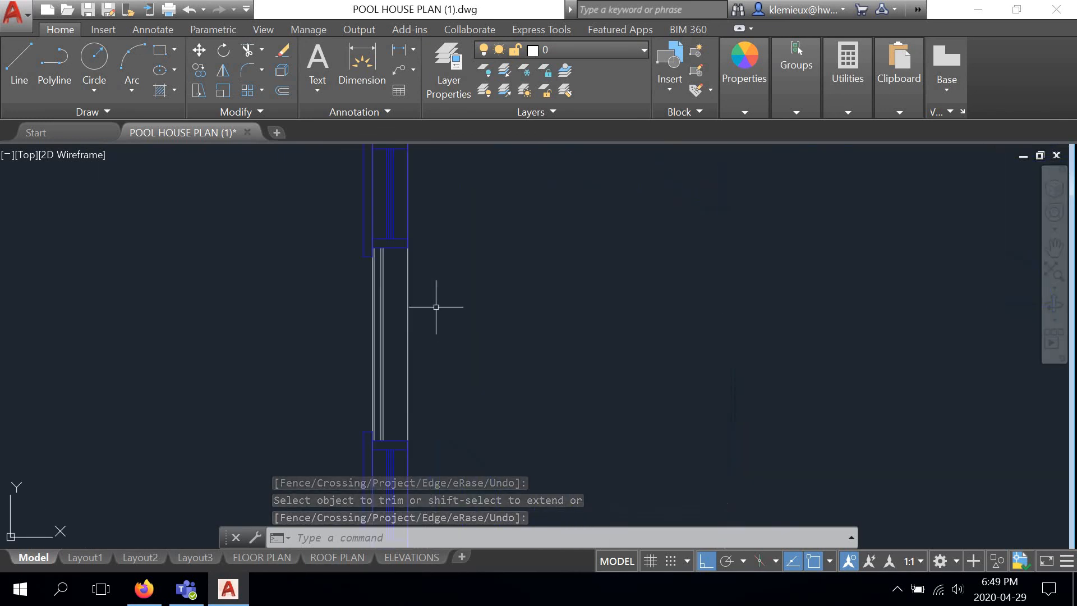
scroll(433, 301, "down", 8)
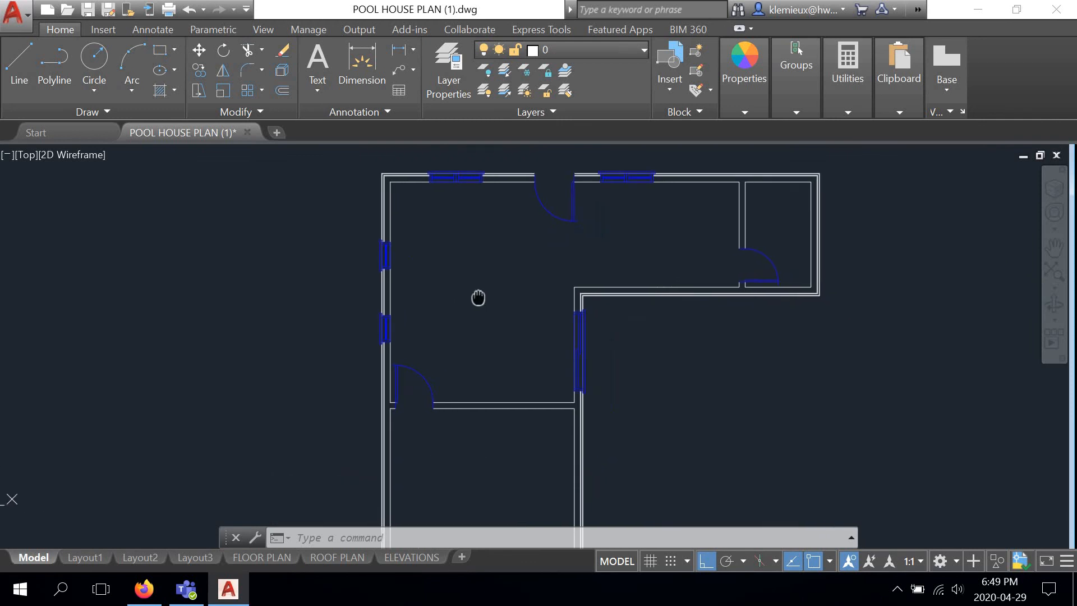
scroll(596, 174, "up", 5)
scroll(592, 233, "down", 6)
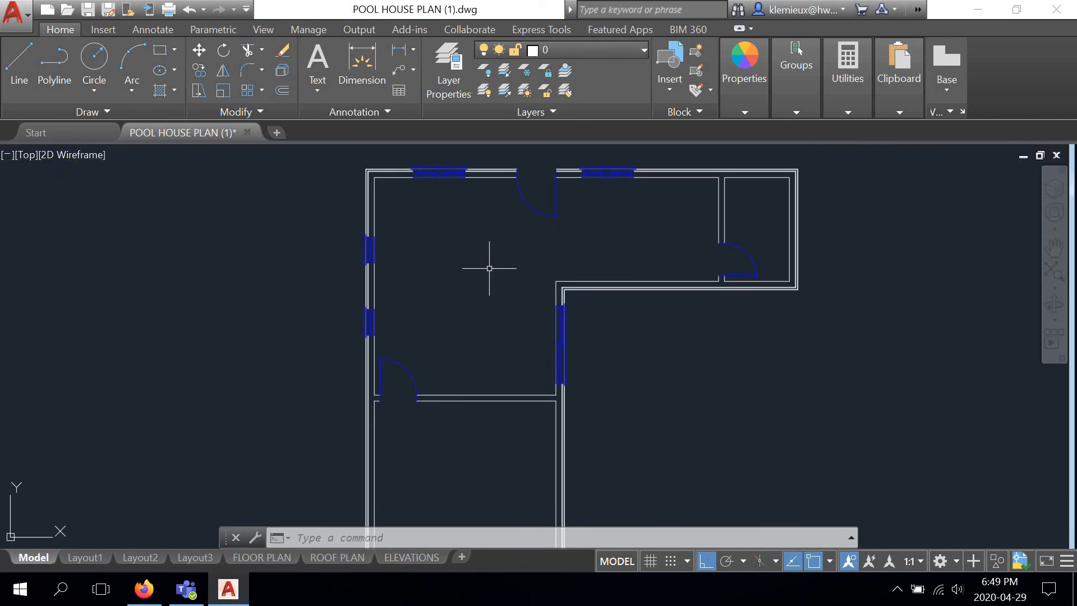
scroll(467, 268, "down", 2)
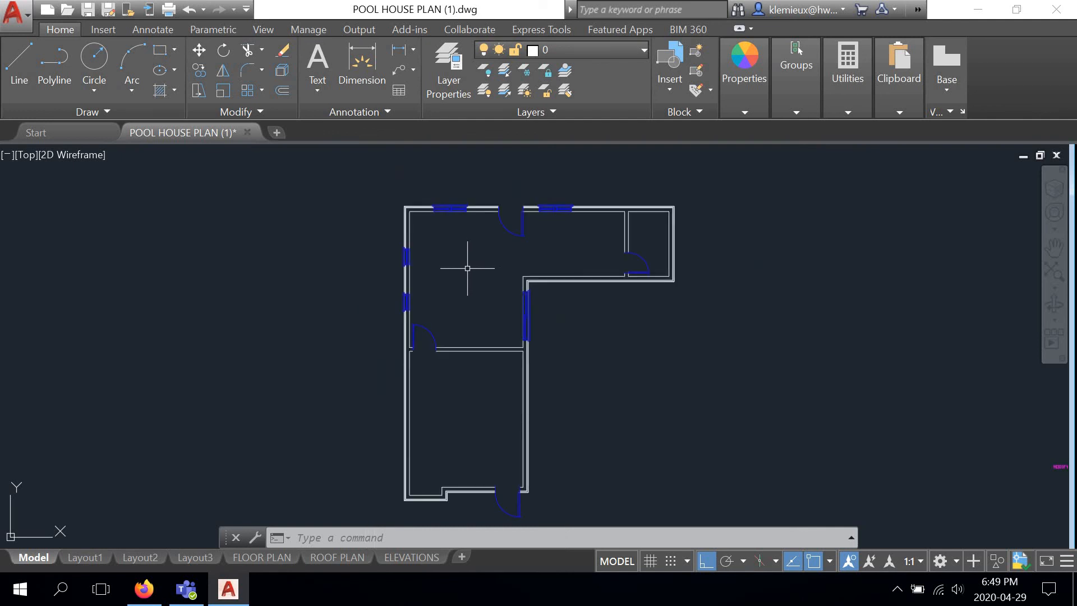
middle_click_drag(467, 269, 505, 241)
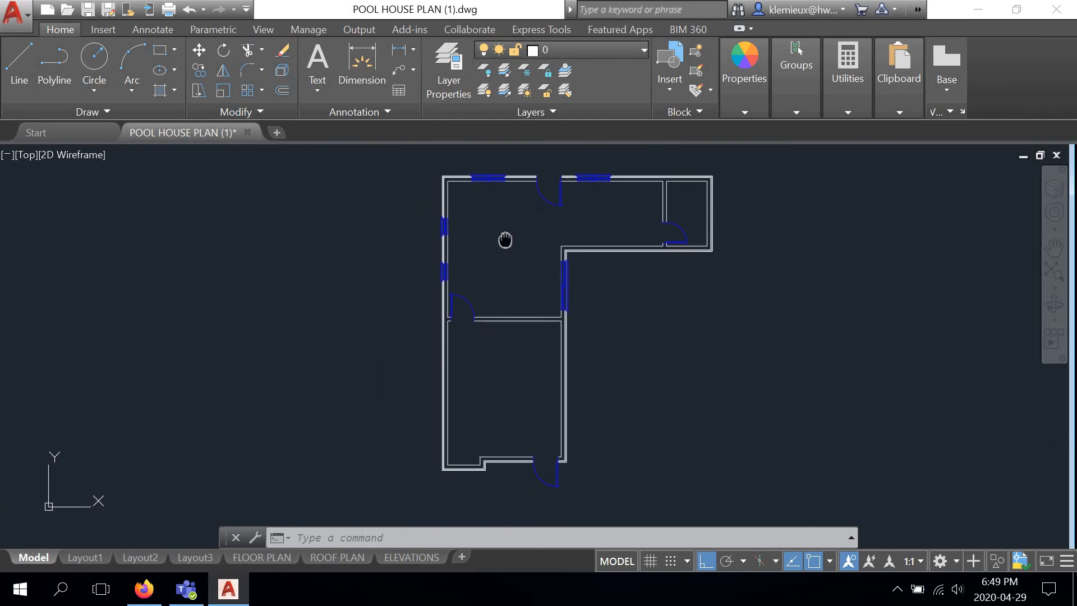